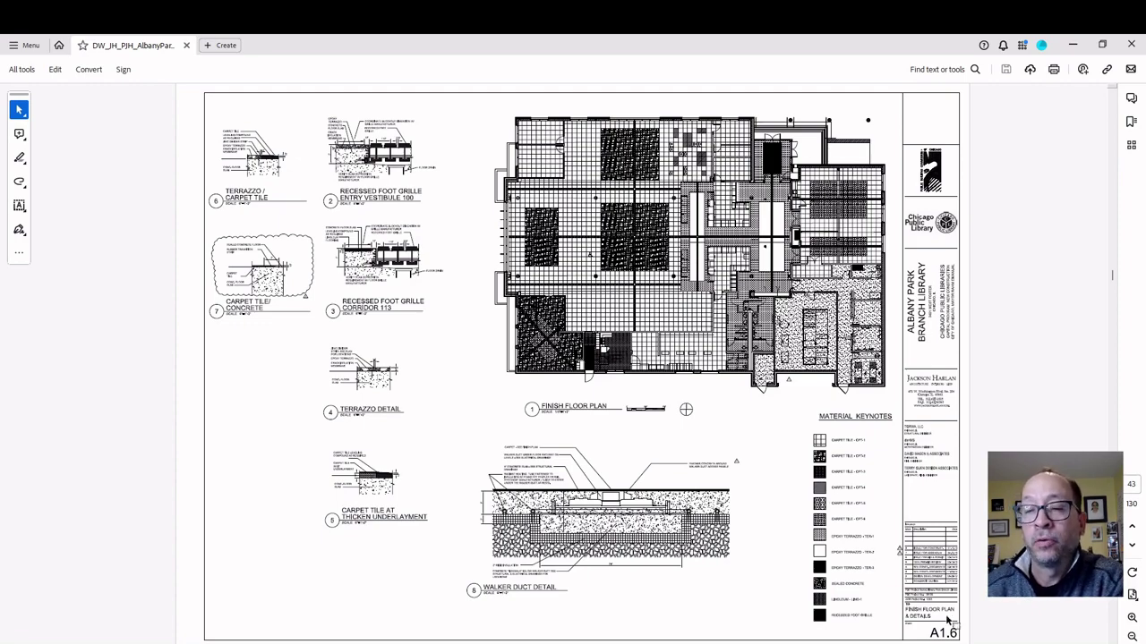
- Zoom in to read the A1.6 sheet details, then zoom back out to the full sheet
click(1132, 617)
click(1133, 617)
click(1133, 617)
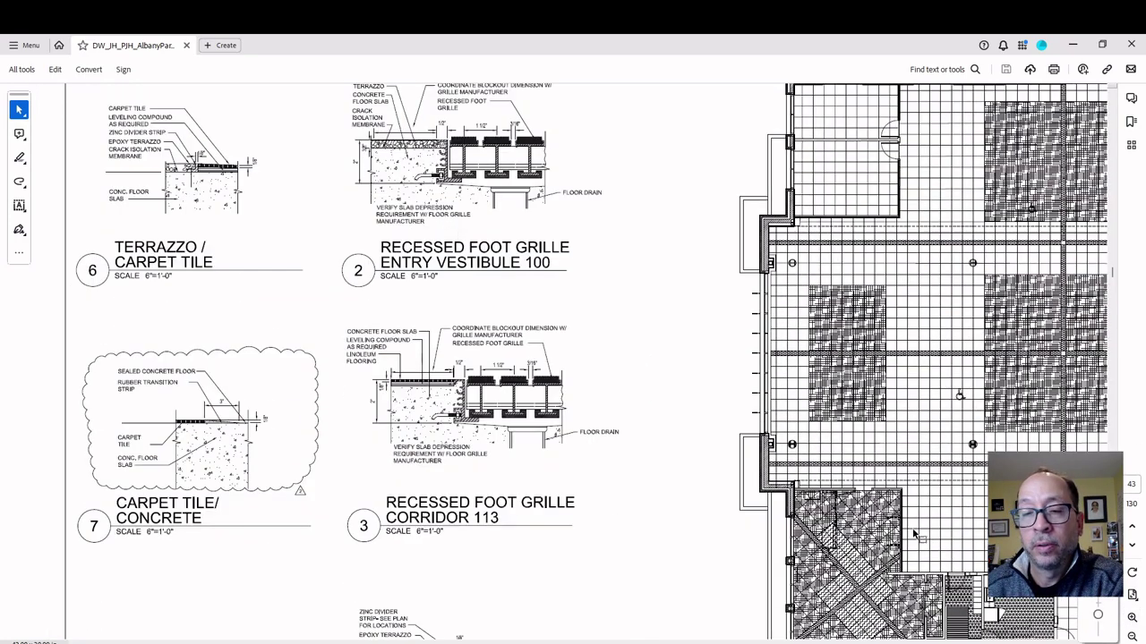
scroll(904, 586, down, 3)
scroll(904, 587, down, 2)
scroll(948, 599, right, 10)
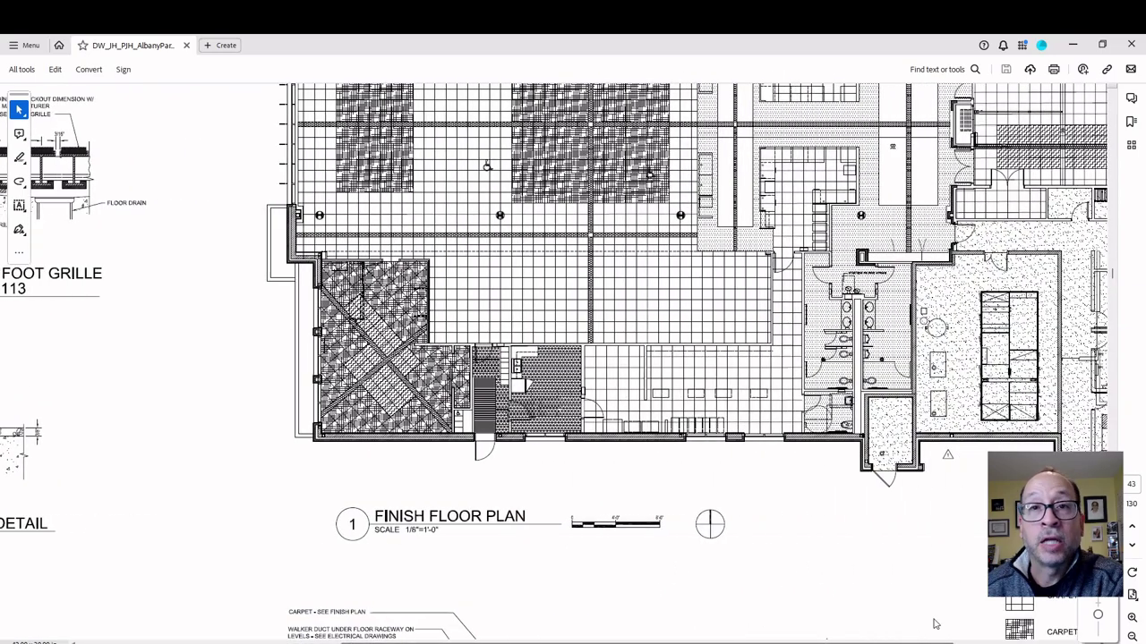
scroll(985, 596, right, 3)
scroll(895, 528, down, 4)
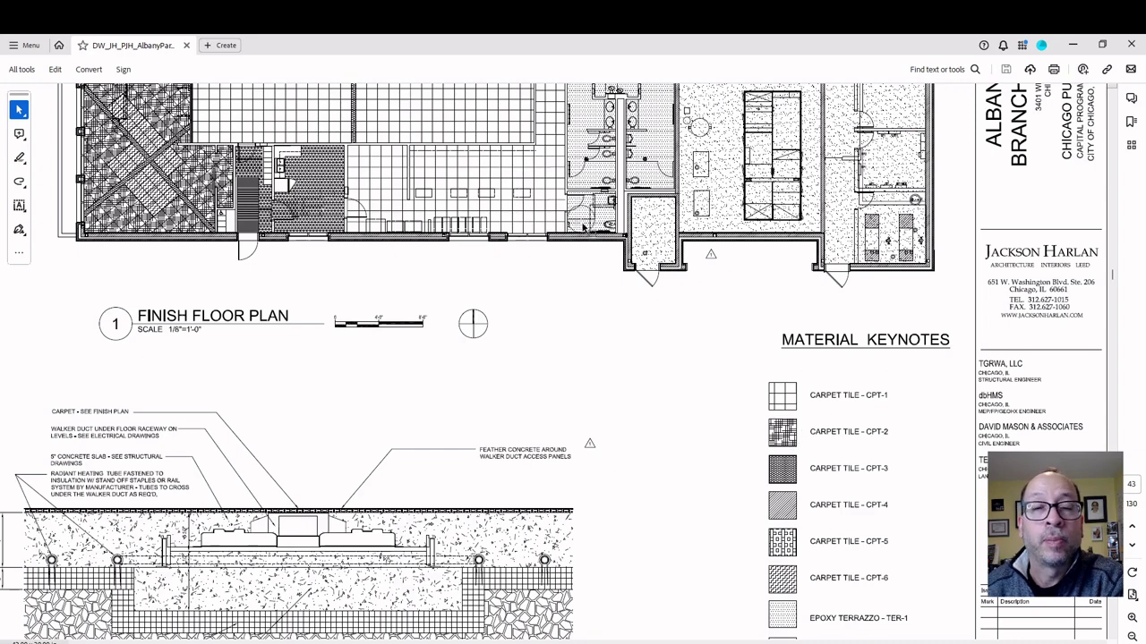
scroll(667, 309, down, 1)
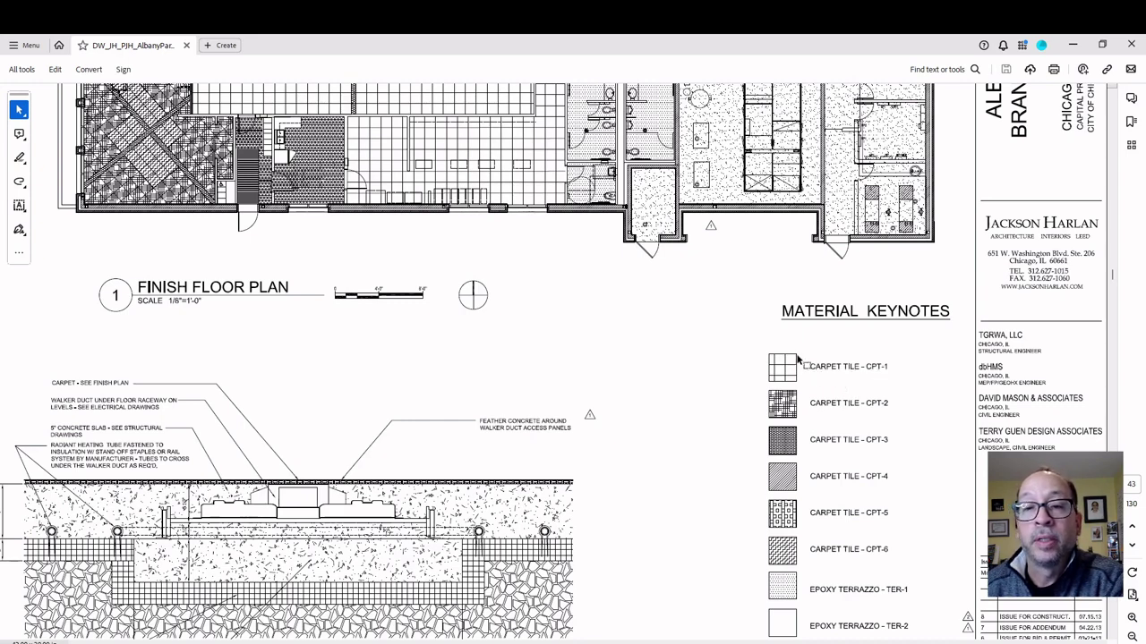
scroll(594, 331, up, 3)
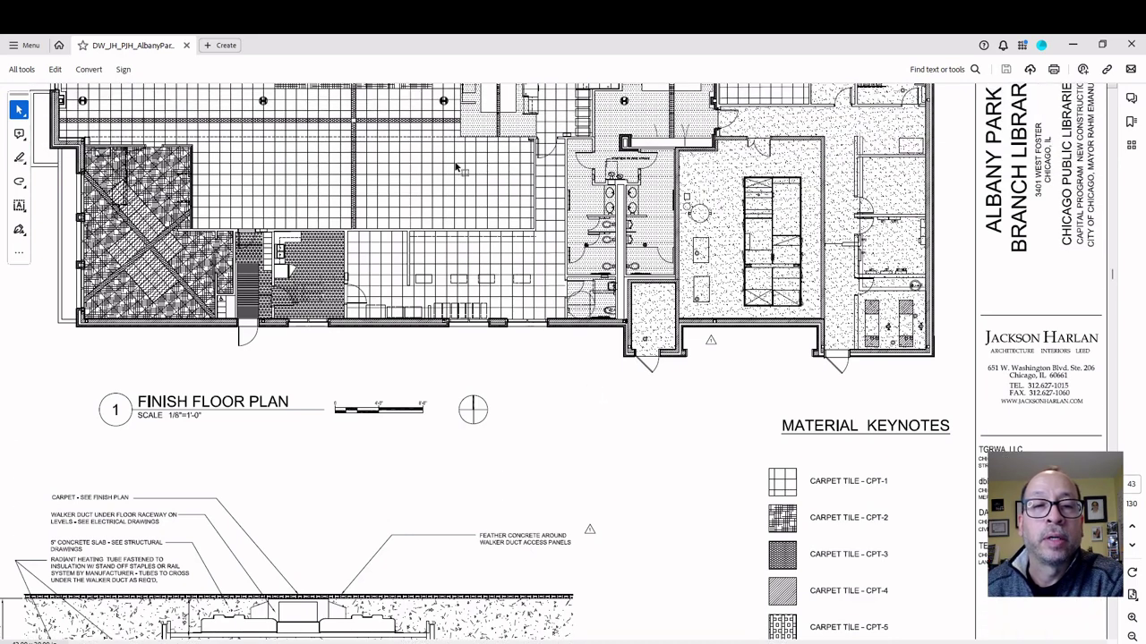
scroll(627, 296, down, 2)
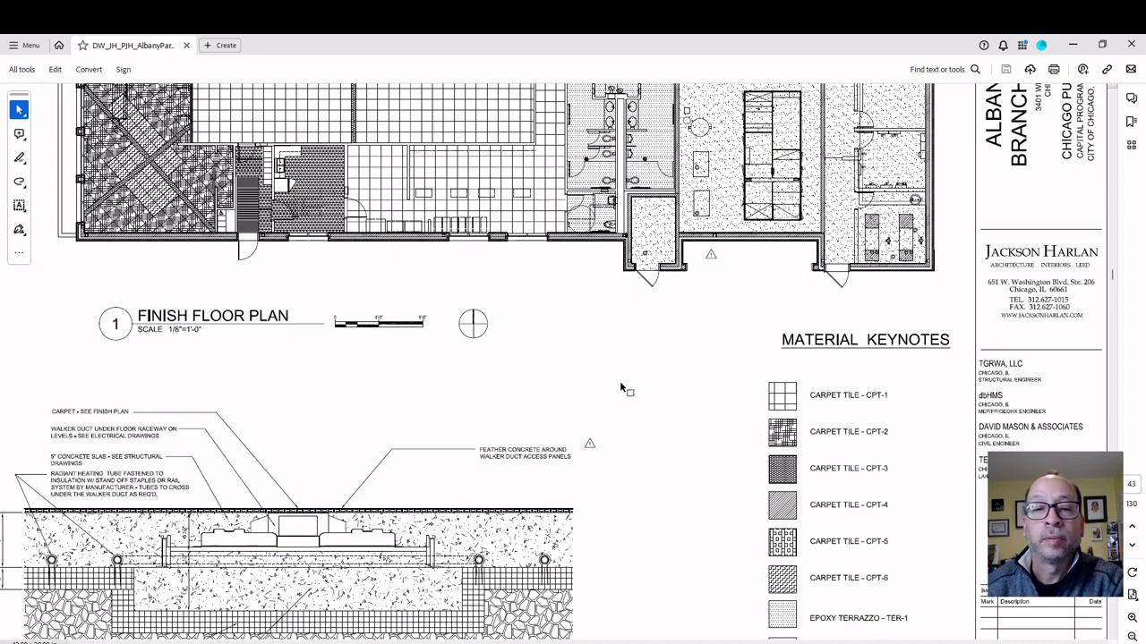
click(1132, 636)
click(1132, 636)
click(1132, 636)
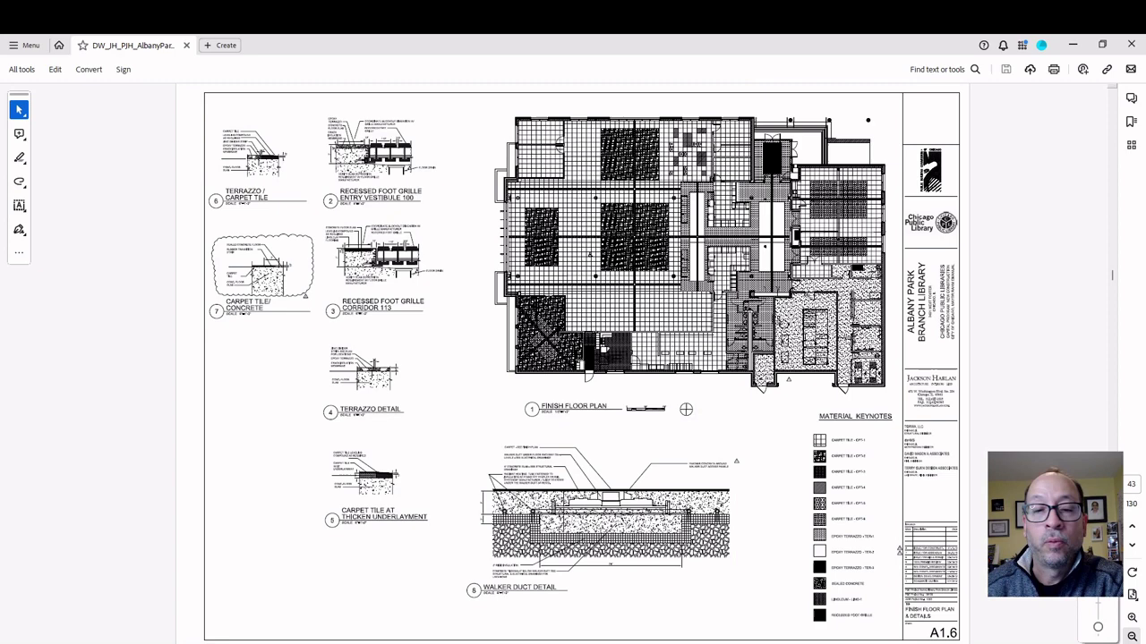
- Crop the left side of the A1.6 floor plan viewport, then open Visibility/Graphics with VG
click(707, 608)
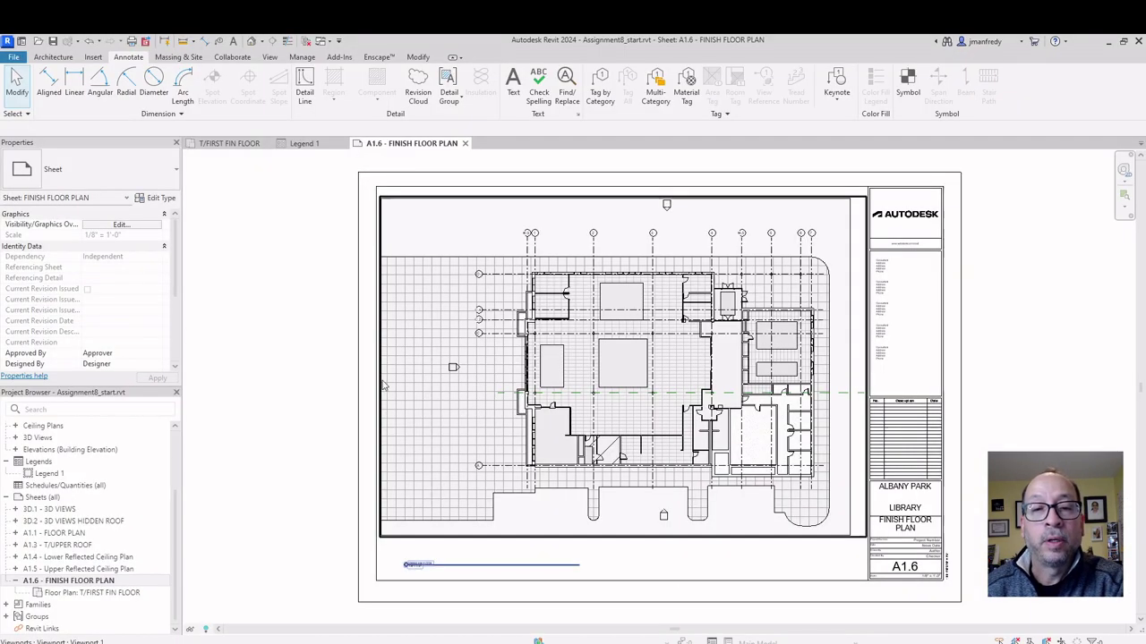
middle_drag(383, 385, 406, 396)
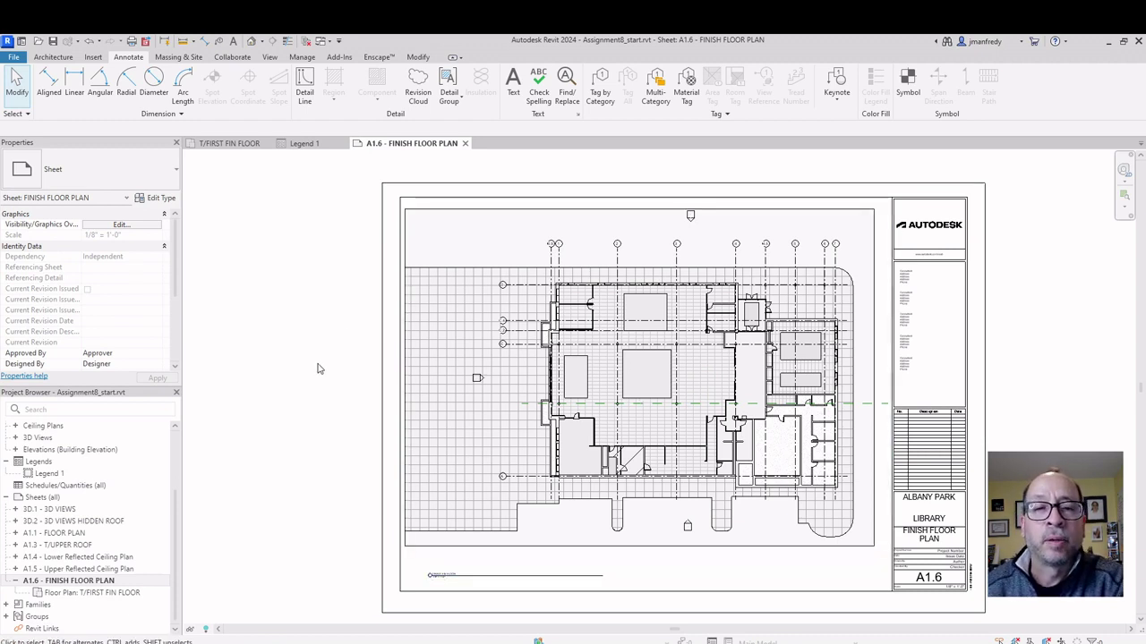
double_click(429, 330)
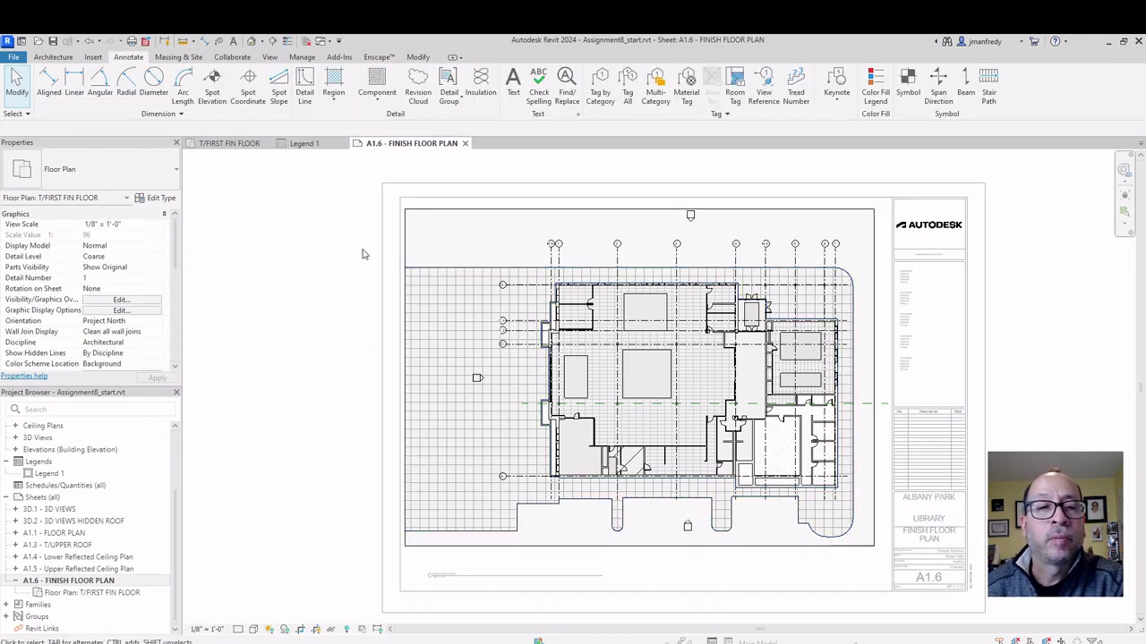
click(407, 384)
drag(406, 378, 532, 377)
click(486, 336)
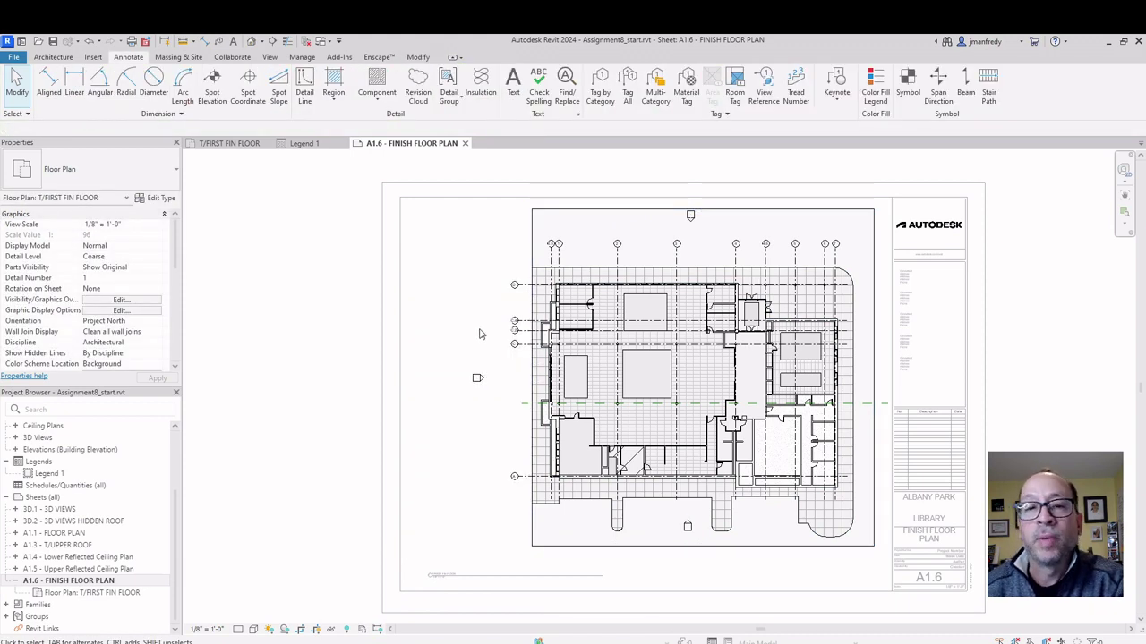
key(v)
key(g)
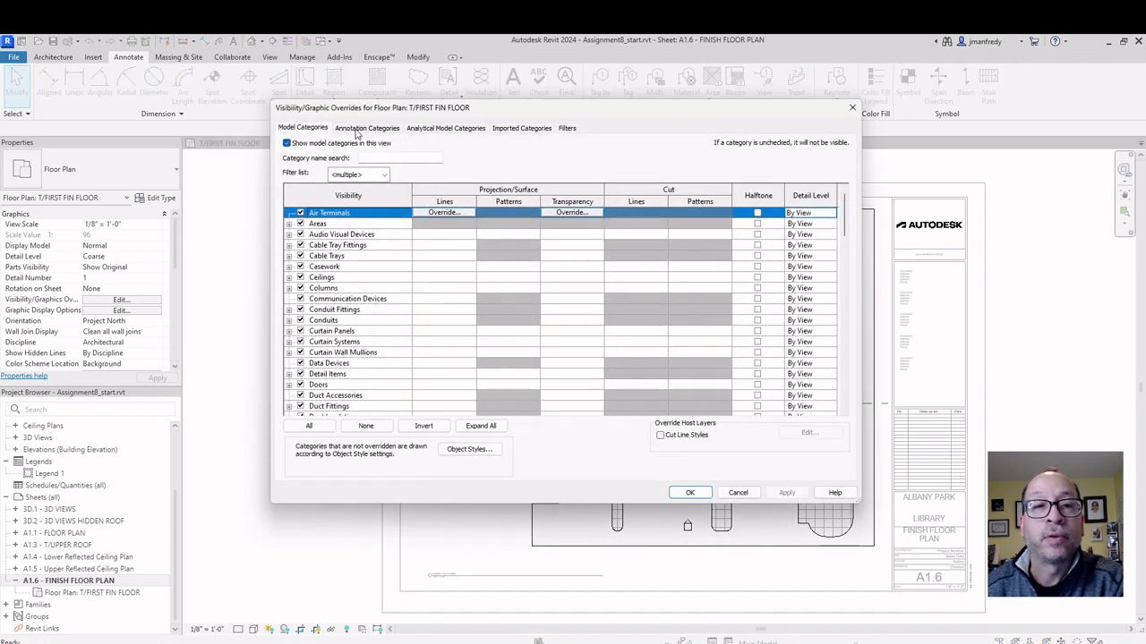
- Turn off all annotation categories in the T/FIRST FIN FLOOR plan to hide grids and bubbles
click(363, 128)
click(287, 143)
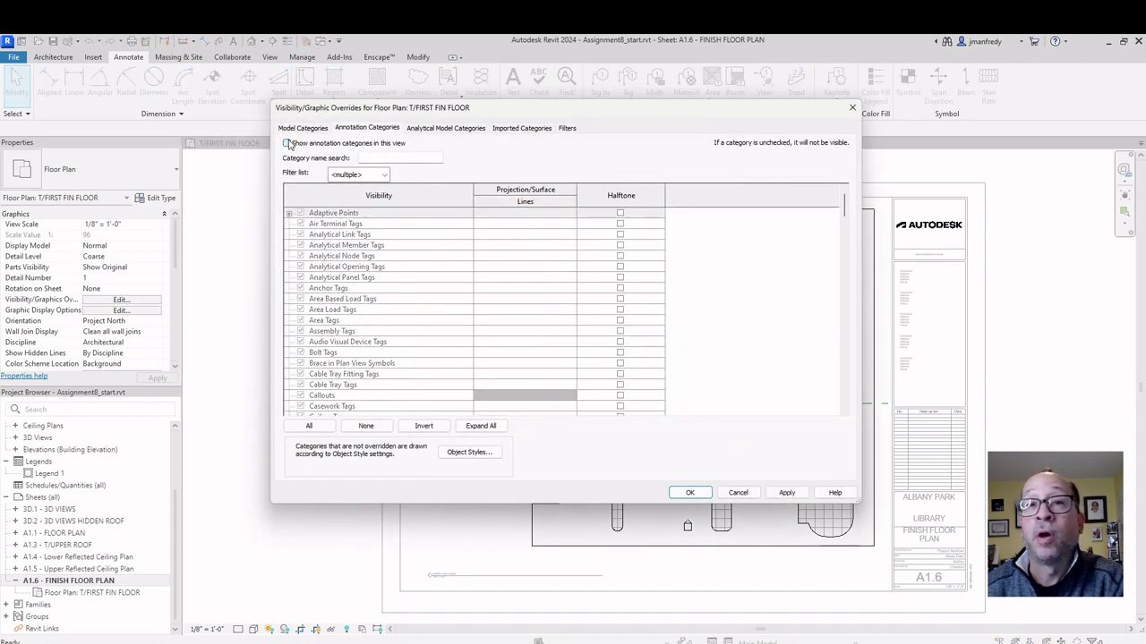
click(690, 492)
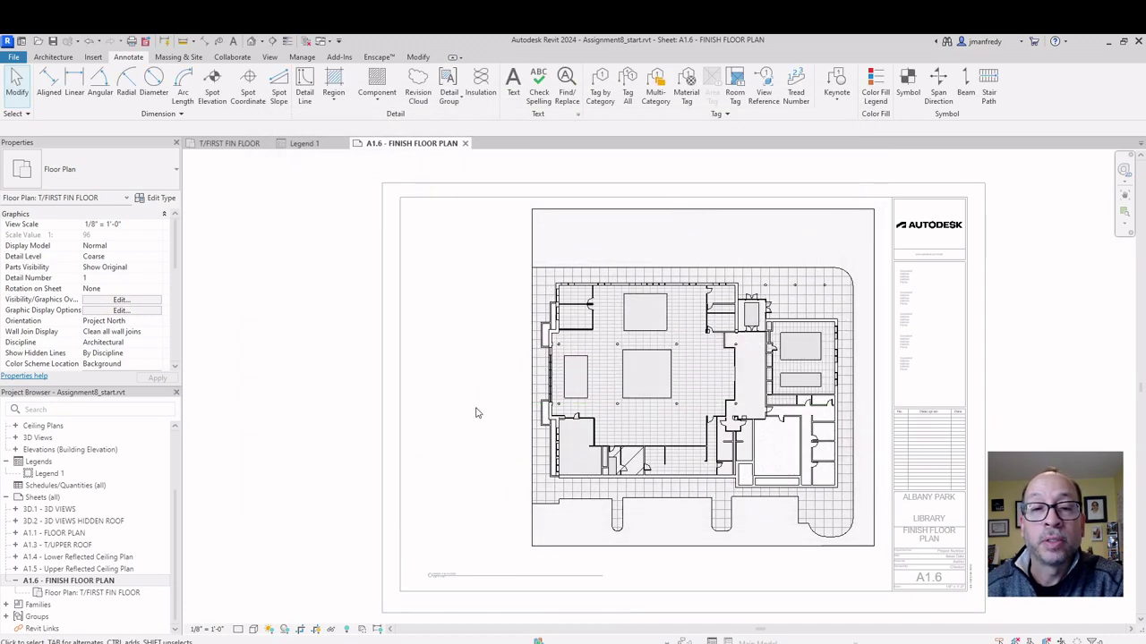
- Hide the hatched elements surrounding the building in this view
click(832, 529)
click(859, 570)
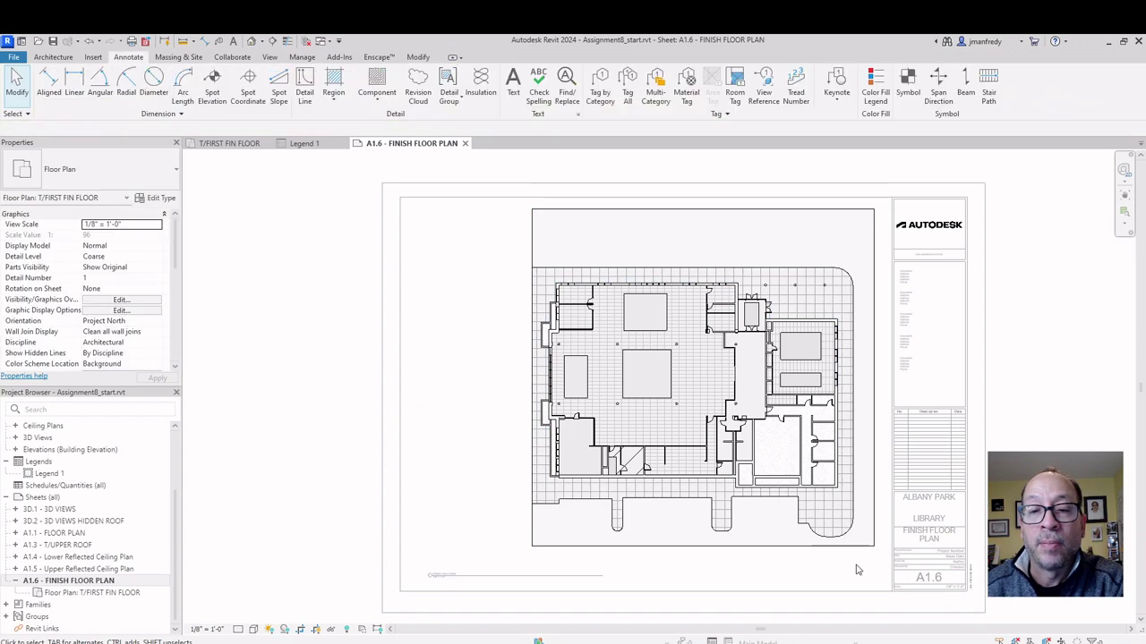
click(827, 532)
right_click(824, 530)
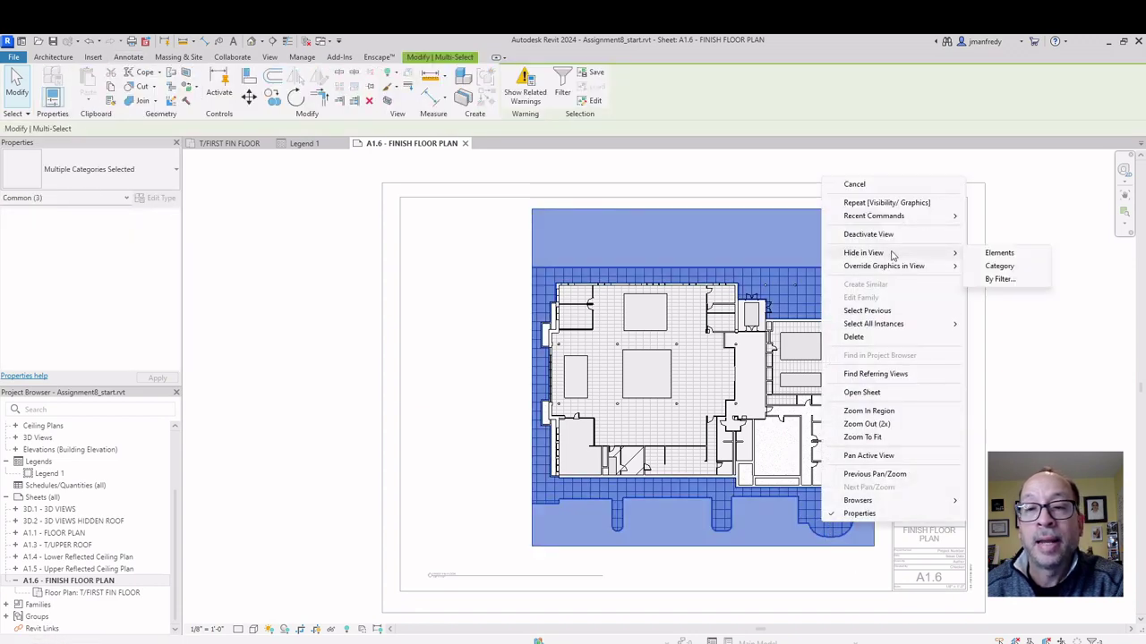
click(989, 251)
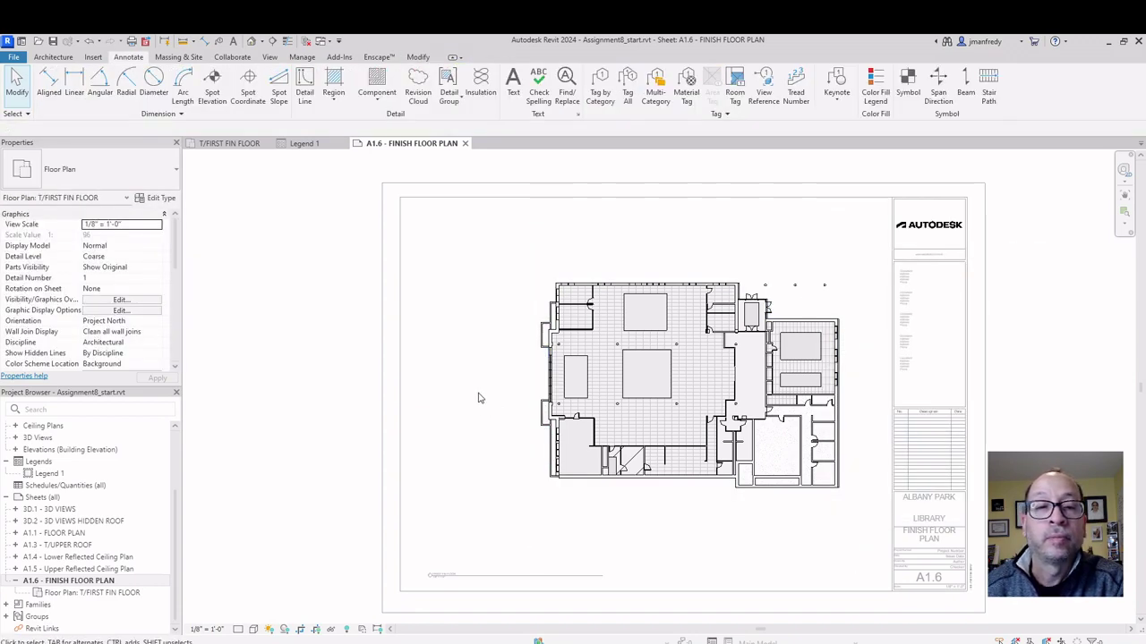
- Deactivate the viewport and move its title up directly beneath the floor plan
double_click(473, 359)
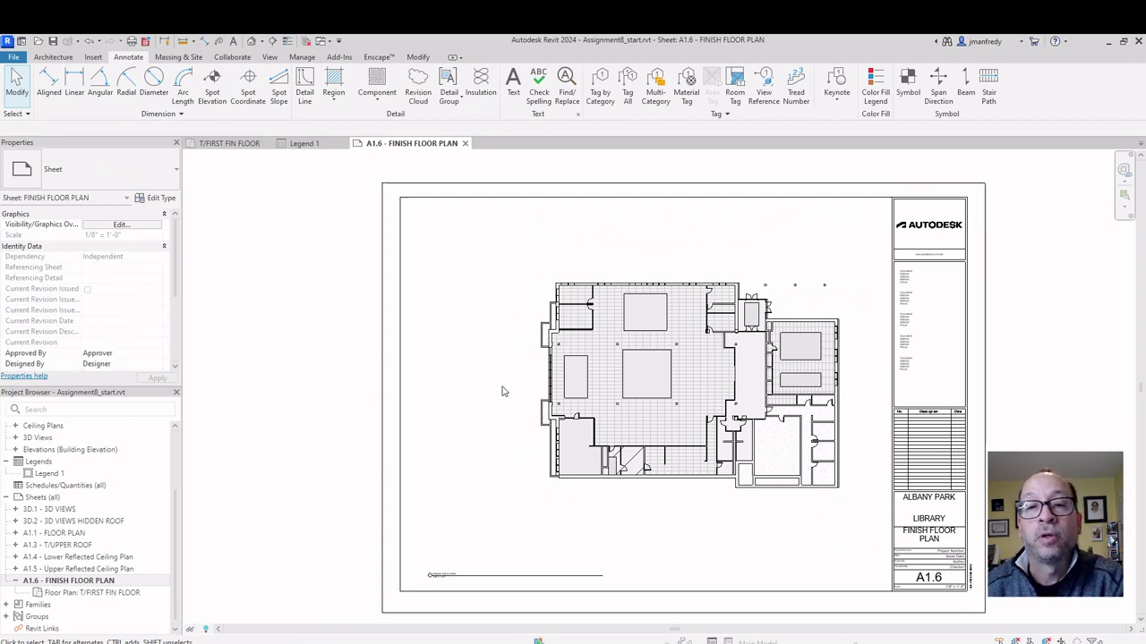
click(501, 583)
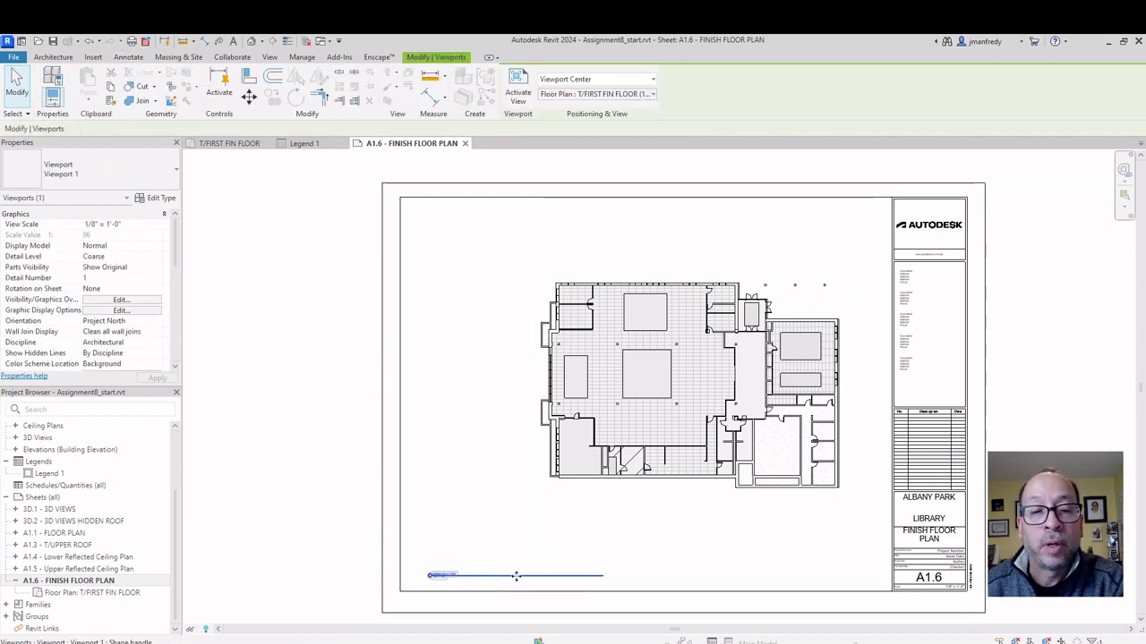
drag(501, 582, 637, 505)
click(336, 449)
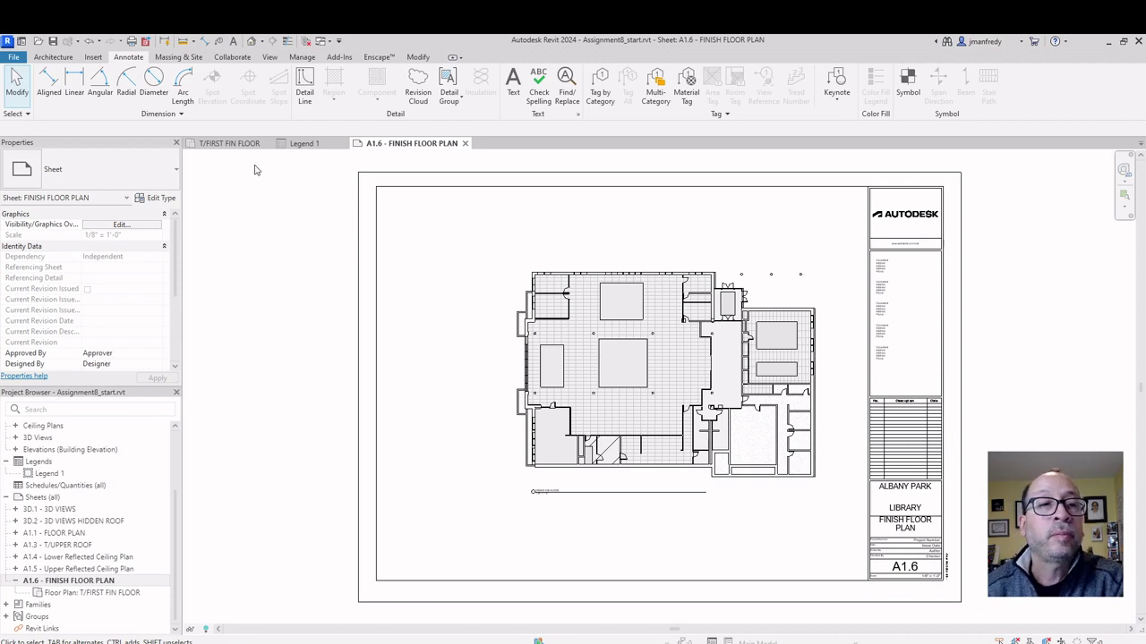
- Delete the existing Legend 1 from the Project Browser
click(269, 57)
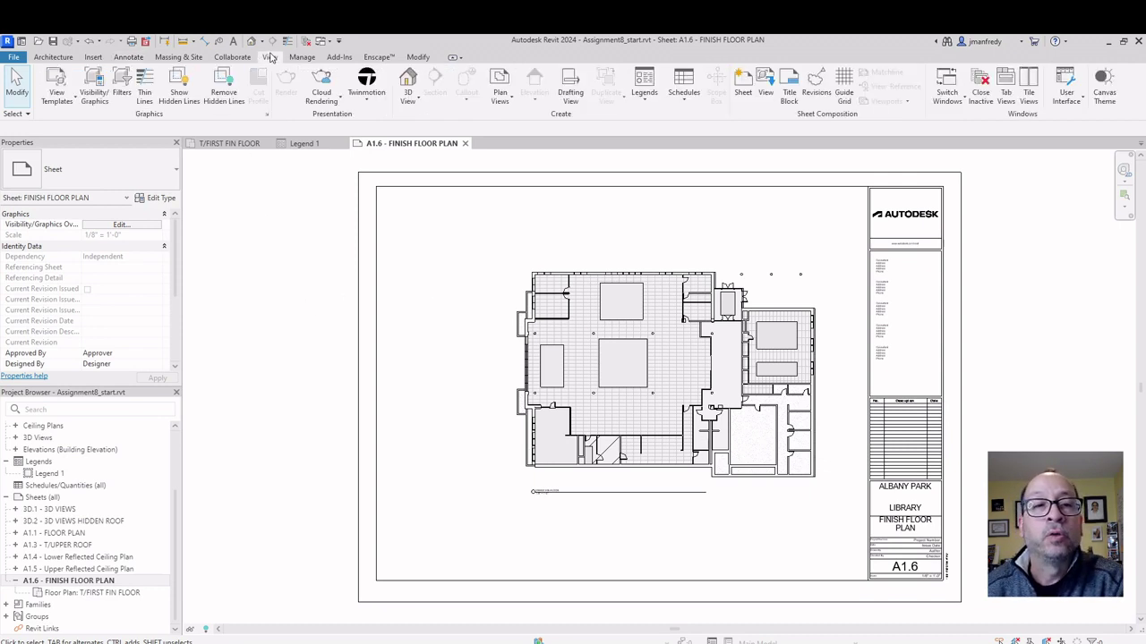
click(644, 94)
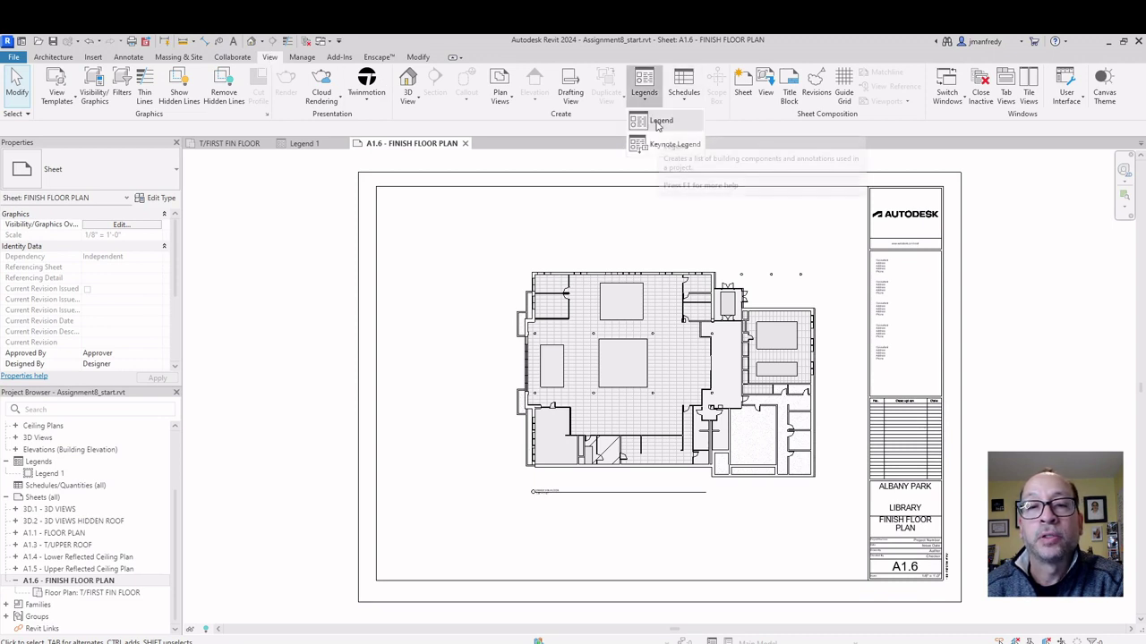
double_click(42, 496)
click(52, 561)
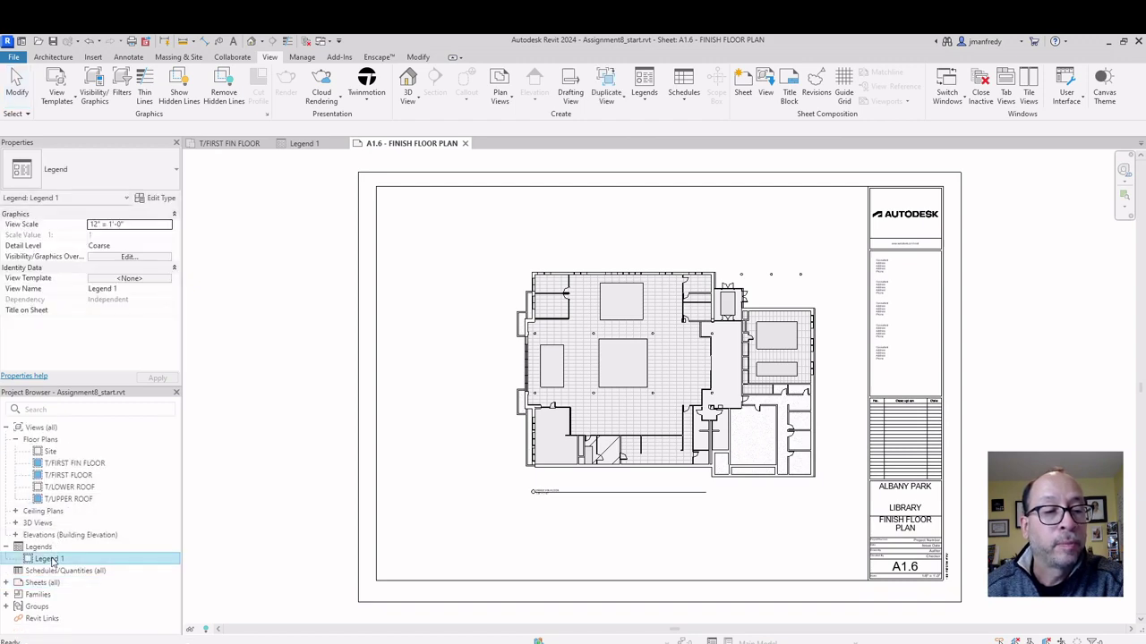
right_click(52, 561)
click(94, 424)
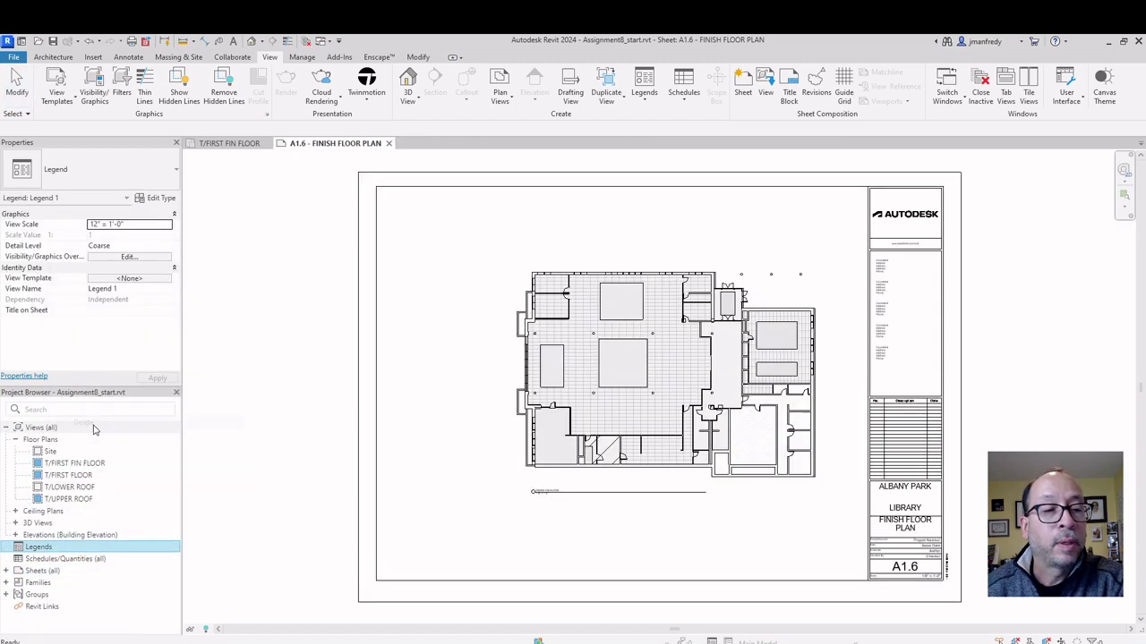
- Create a new legend named MATERIAL KEYNOTES at 1/8" = 1'-0" scale
right_click(41, 549)
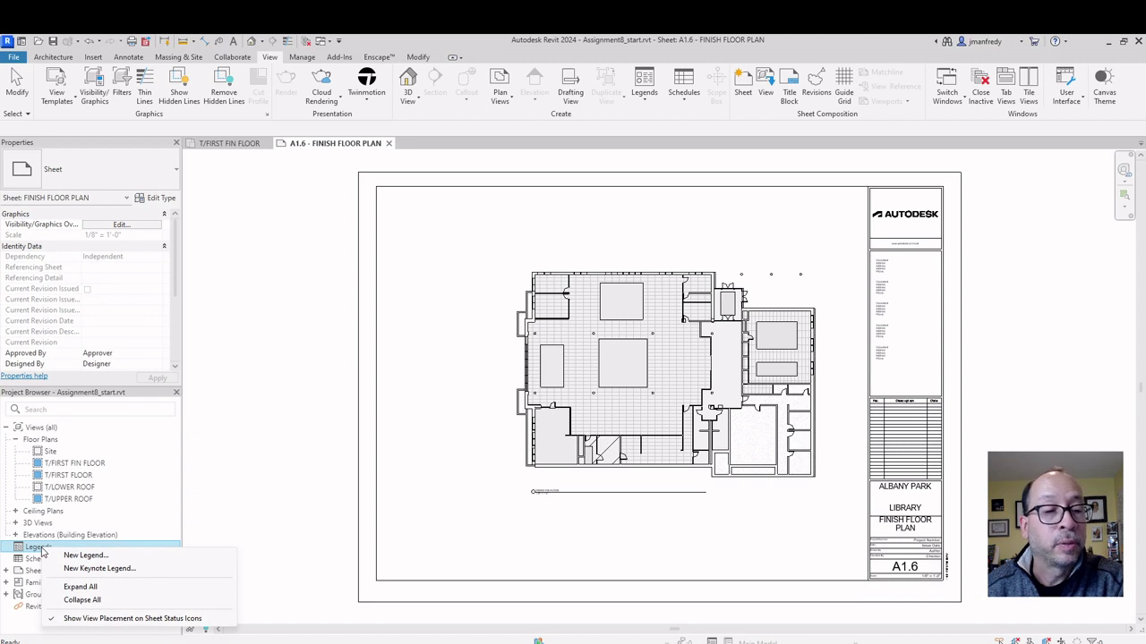
click(92, 556)
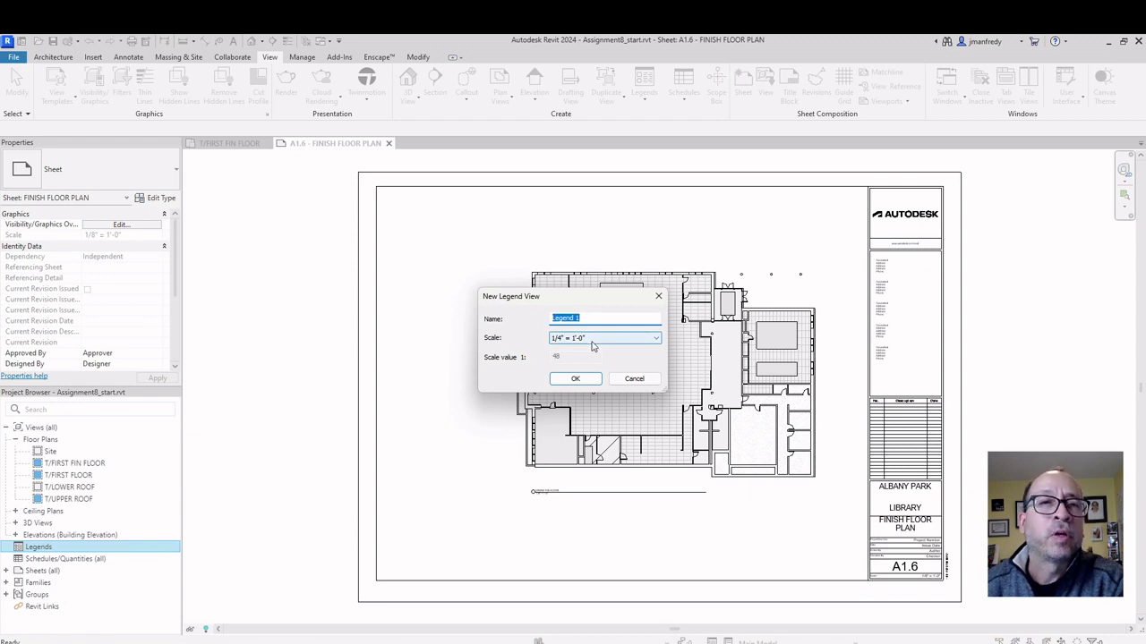
click(599, 341)
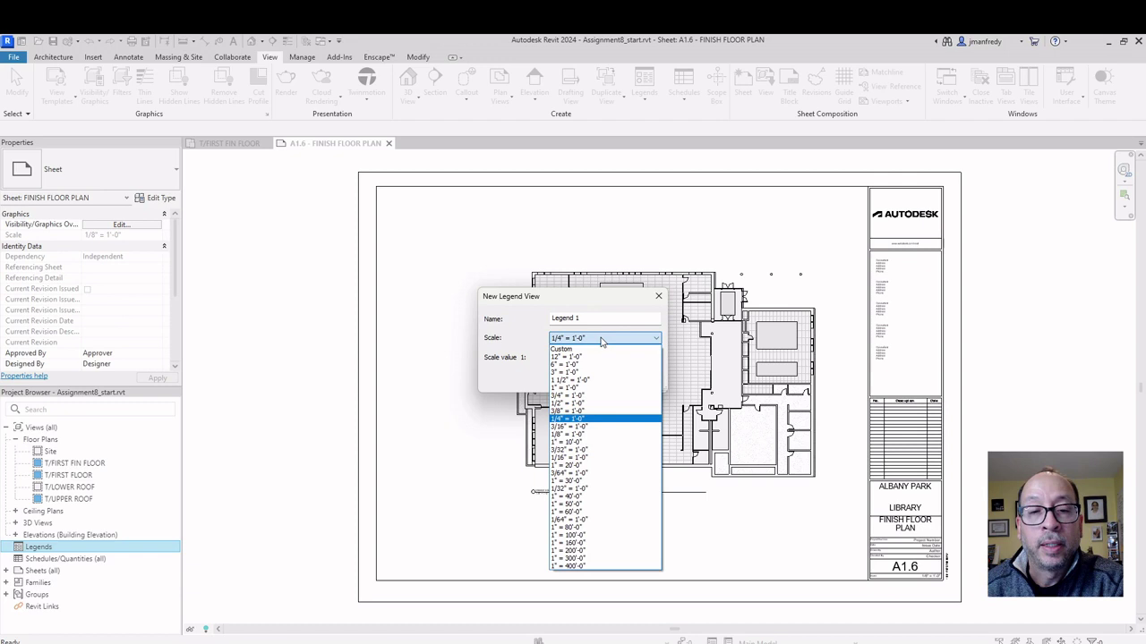
click(573, 434)
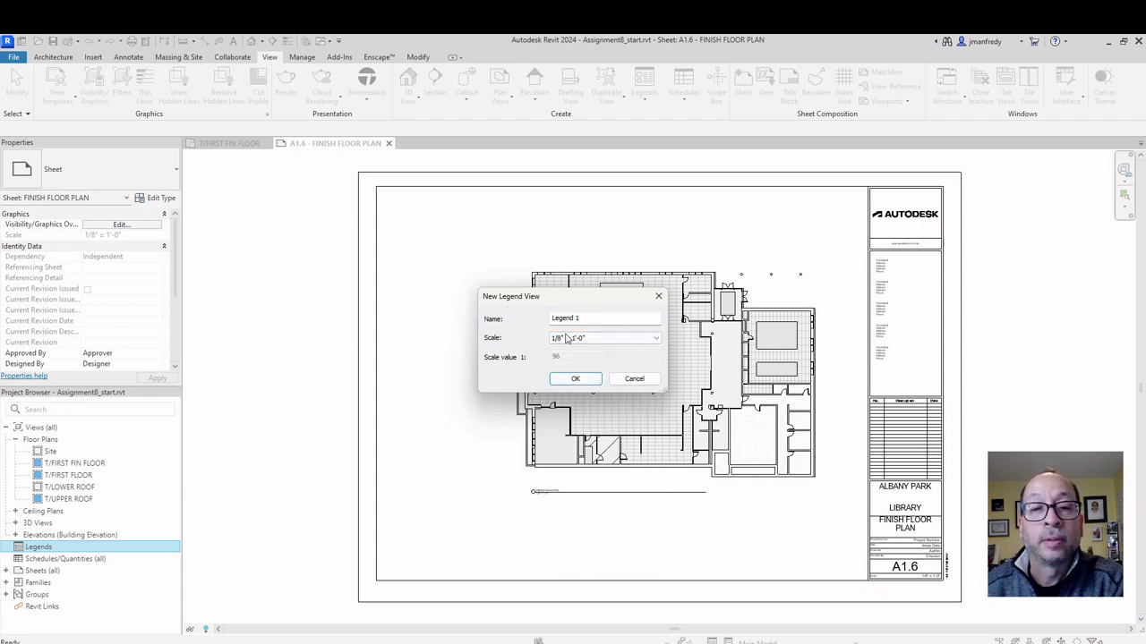
key(shift+Tab)
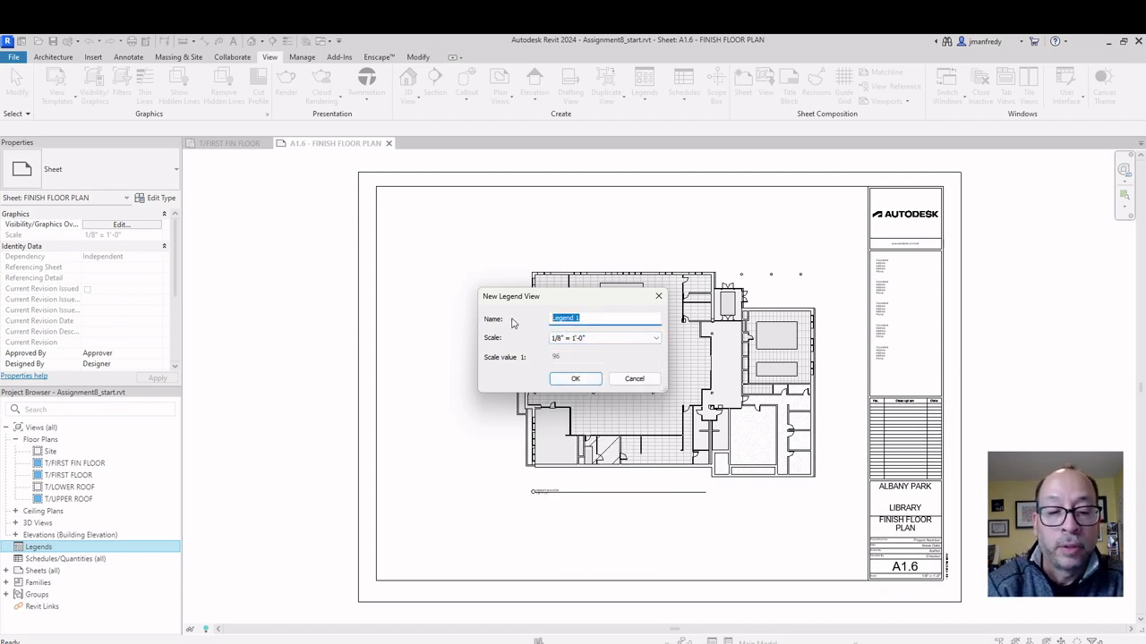
text(MATERIAL KEY)
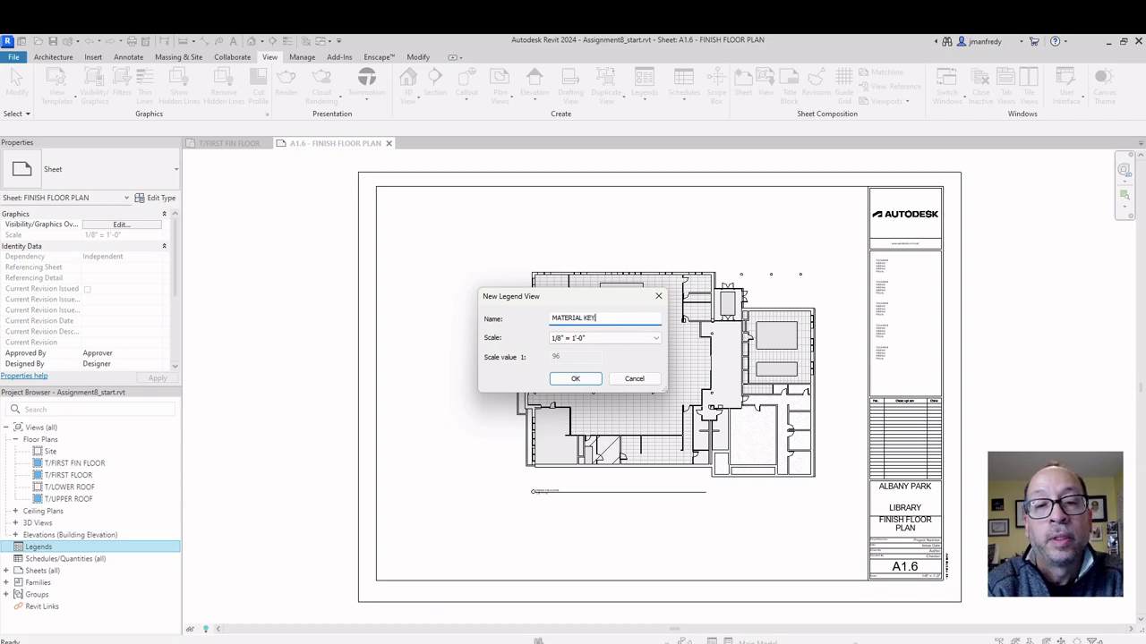
text(NOTES)
key(Return)
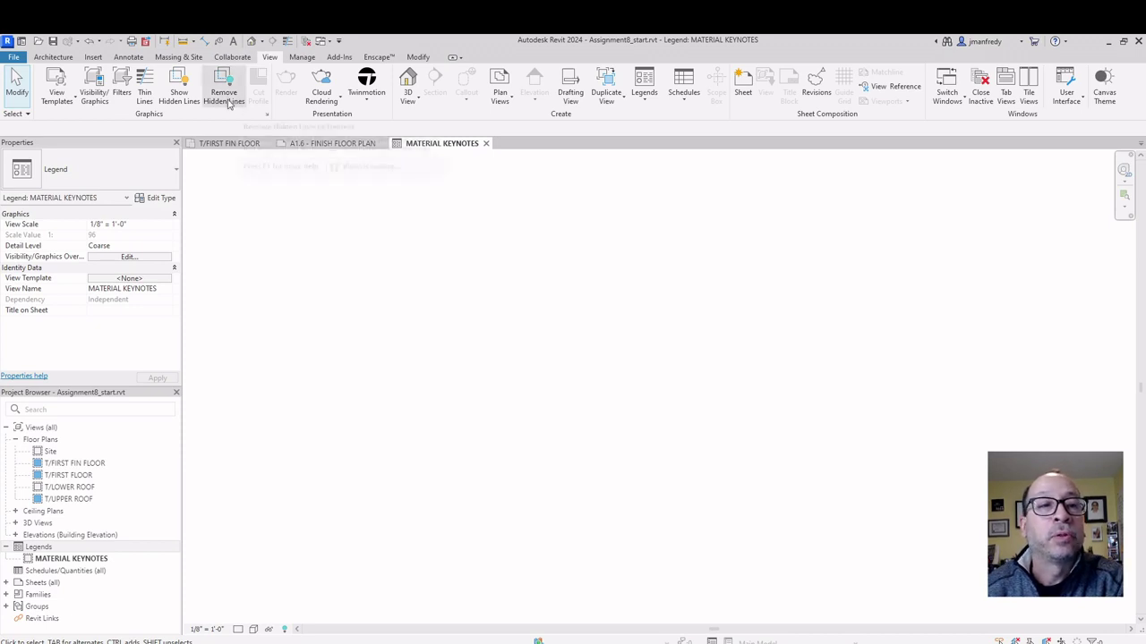
- Draw a rectangular Diagonal Crosshatch filled region in the legend
click(133, 59)
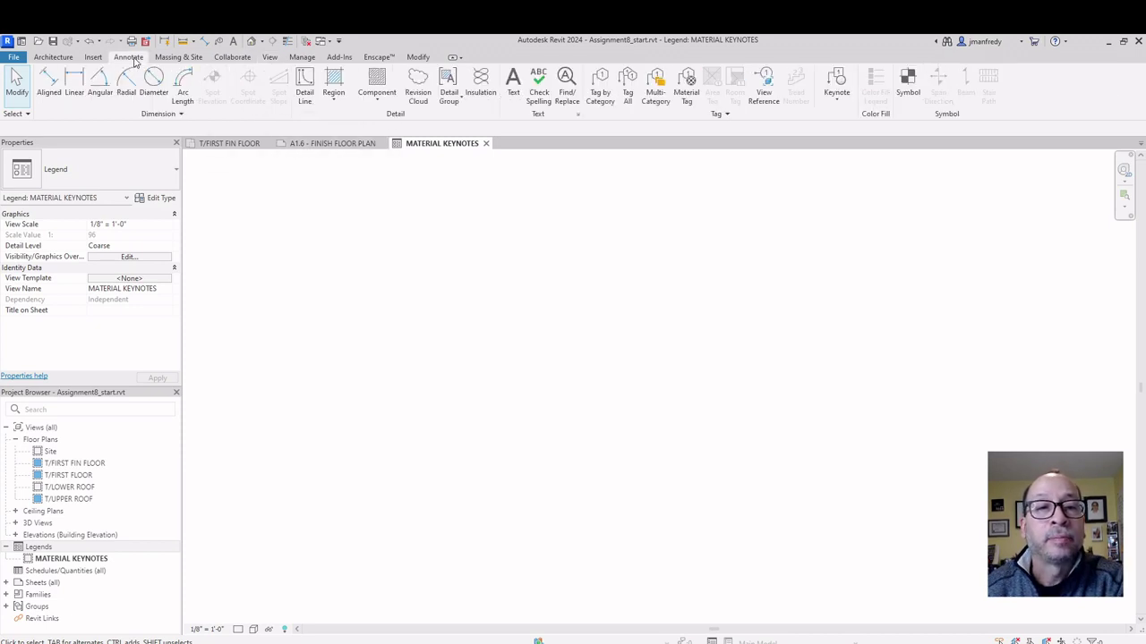
click(333, 97)
click(367, 141)
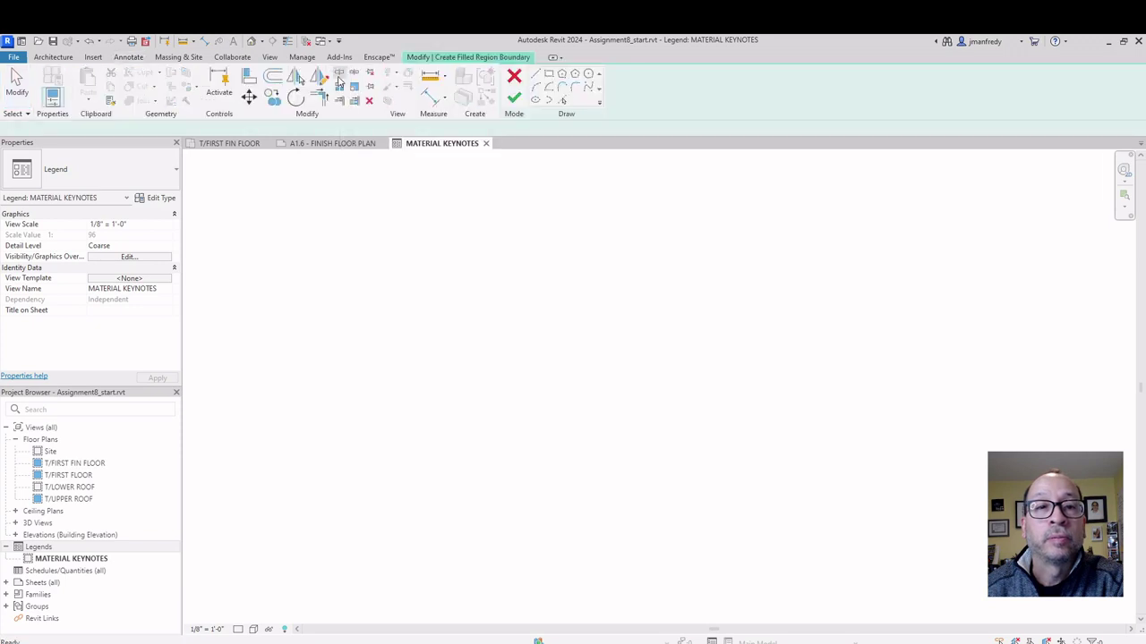
click(549, 74)
click(413, 217)
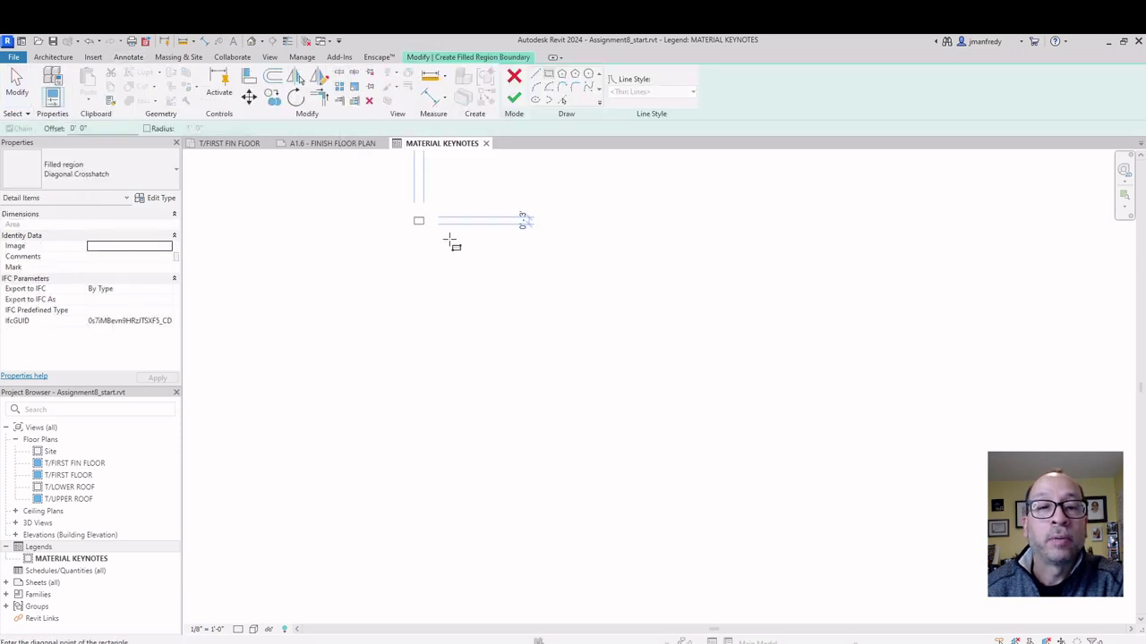
click(553, 361)
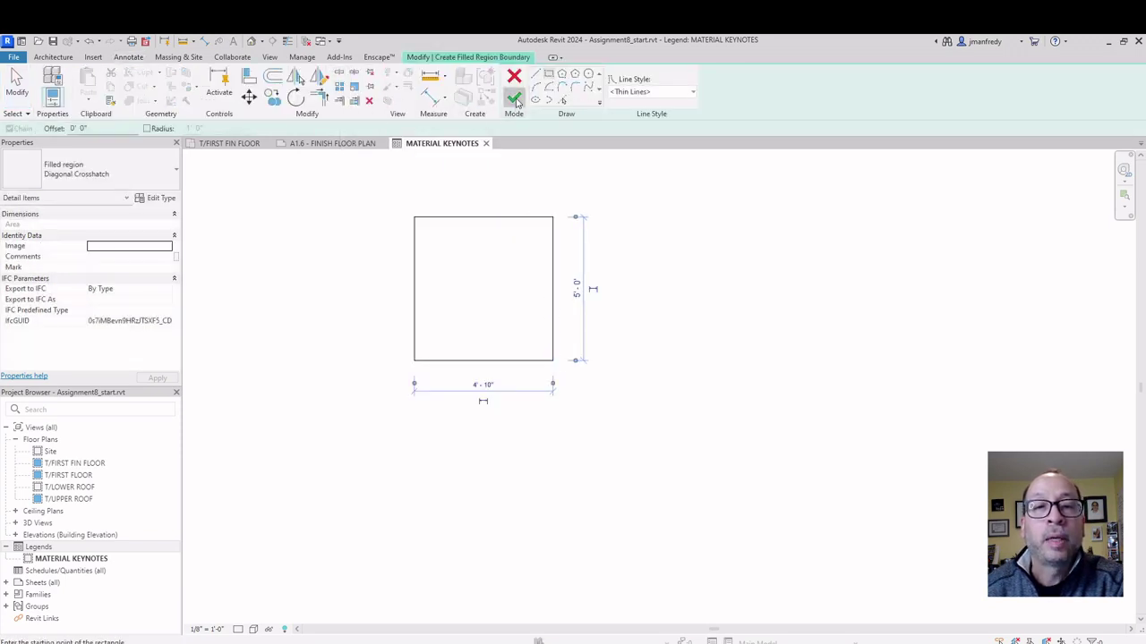
click(513, 98)
click(374, 296)
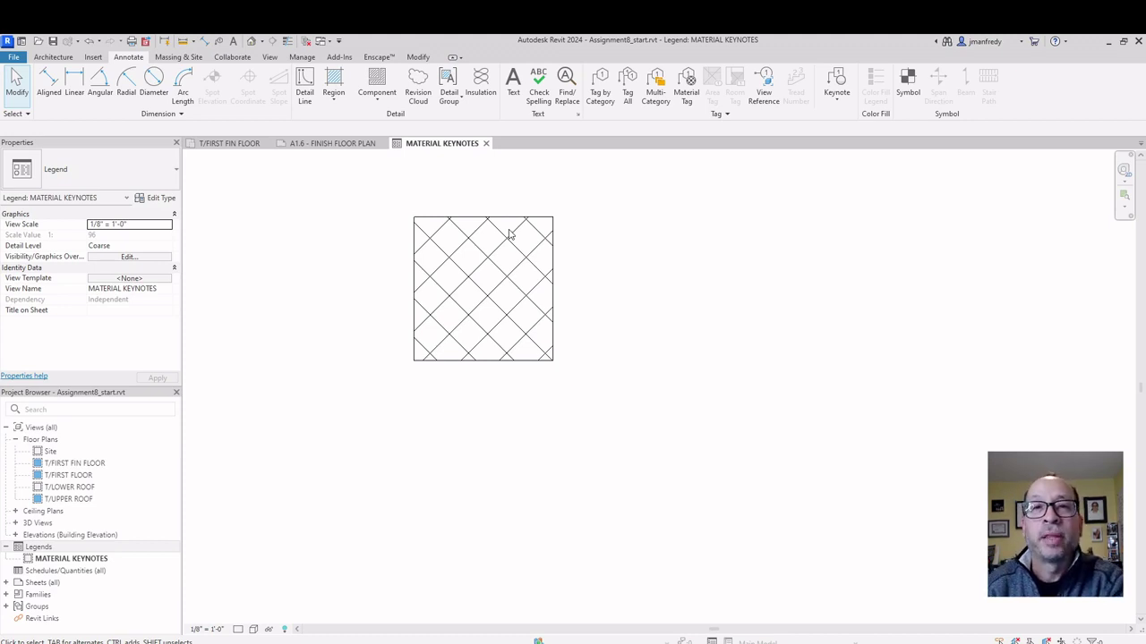
- Edit the filled region's boundary and set its width to 4'-0"
scroll(507, 236, down, 1)
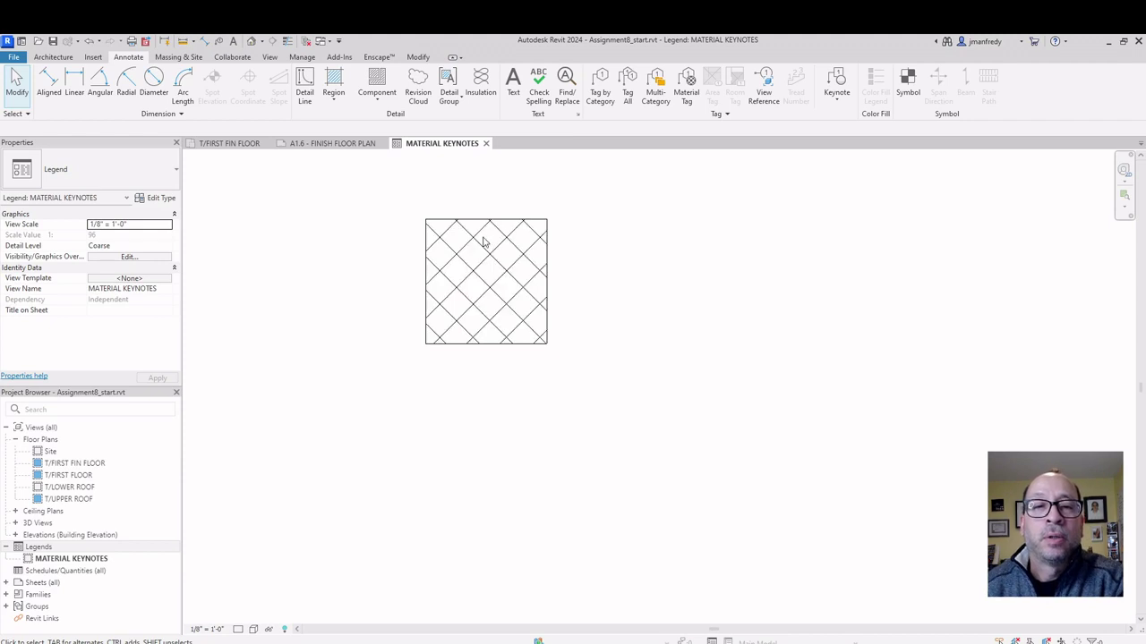
scroll(483, 241, down, 1)
click(484, 227)
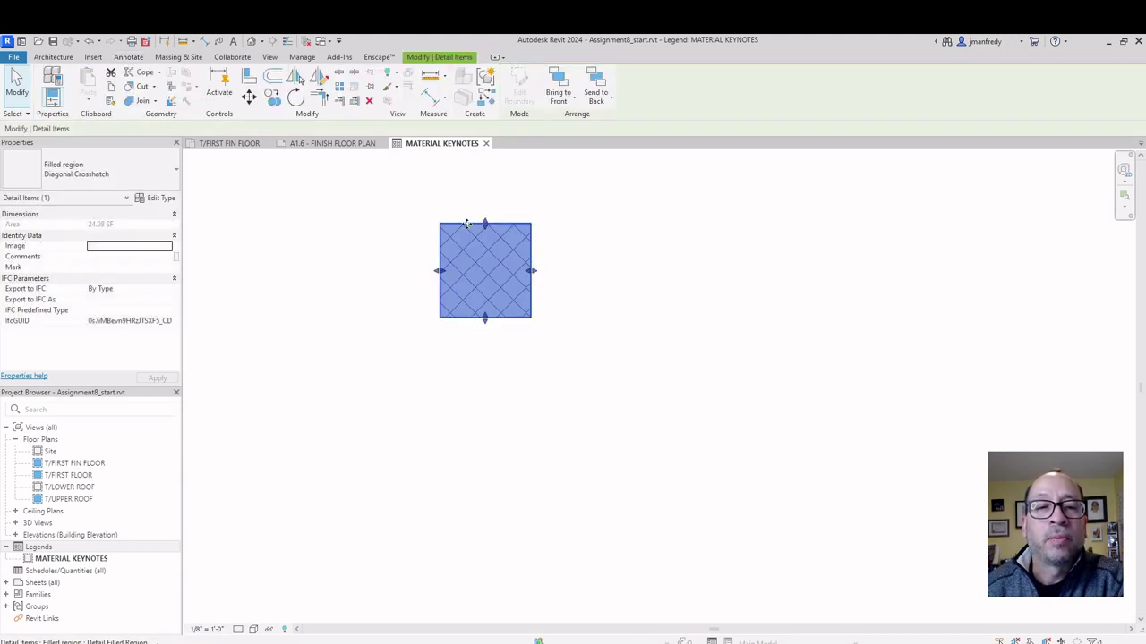
click(540, 172)
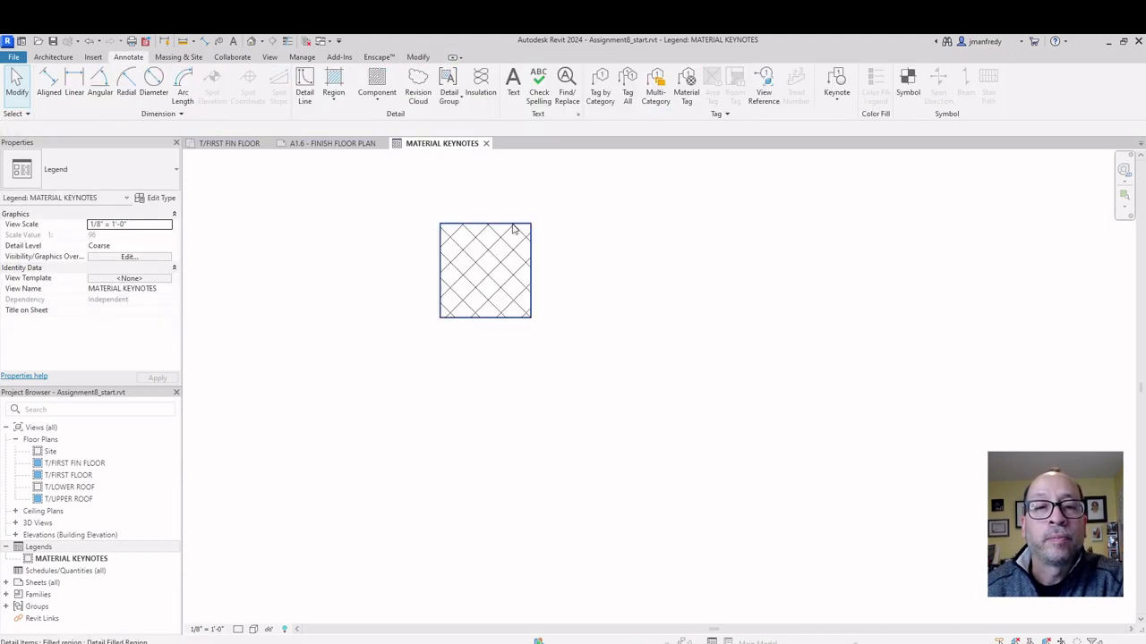
click(511, 225)
click(519, 94)
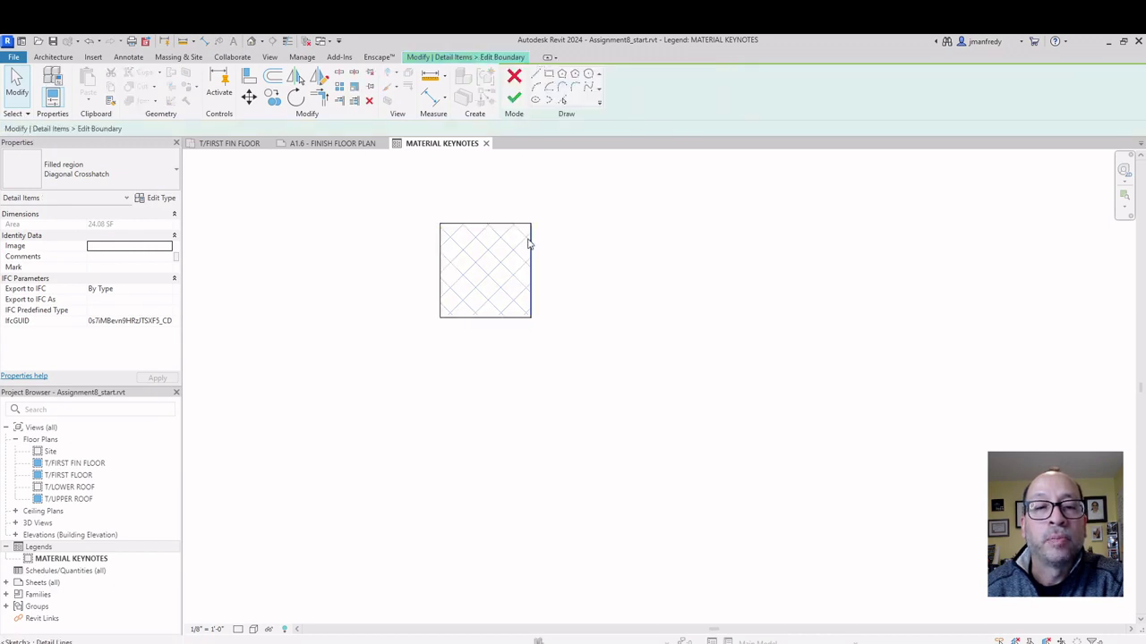
click(529, 243)
scroll(497, 308, up, 1)
click(482, 351)
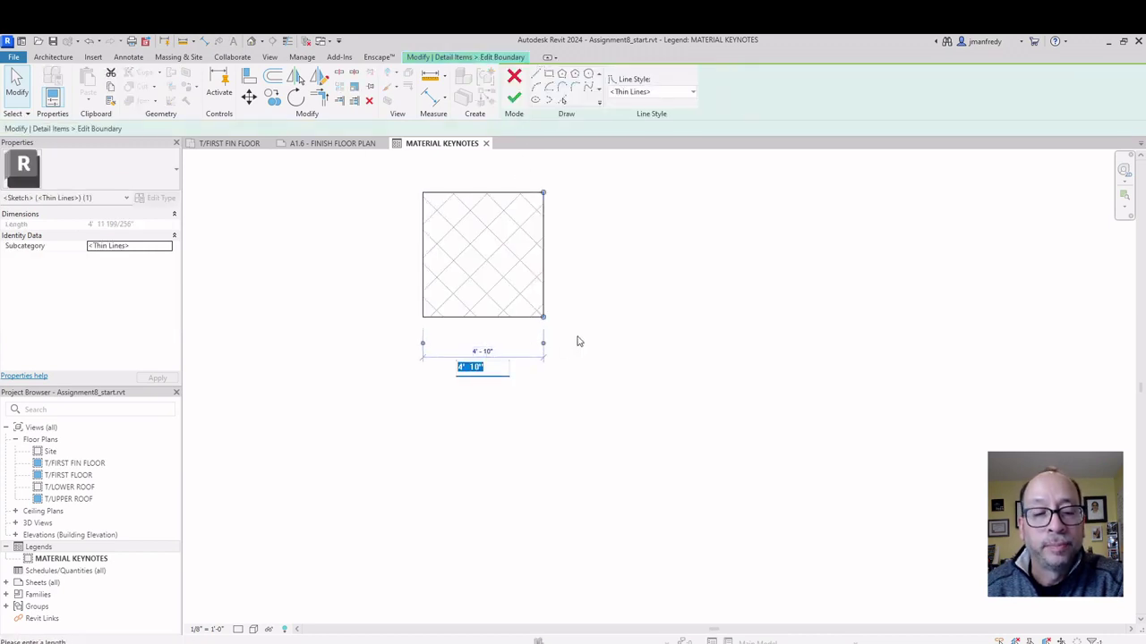
text(4)
key(Return)
- Set the region's height to 4'-0" and finish the boundary edit
click(486, 193)
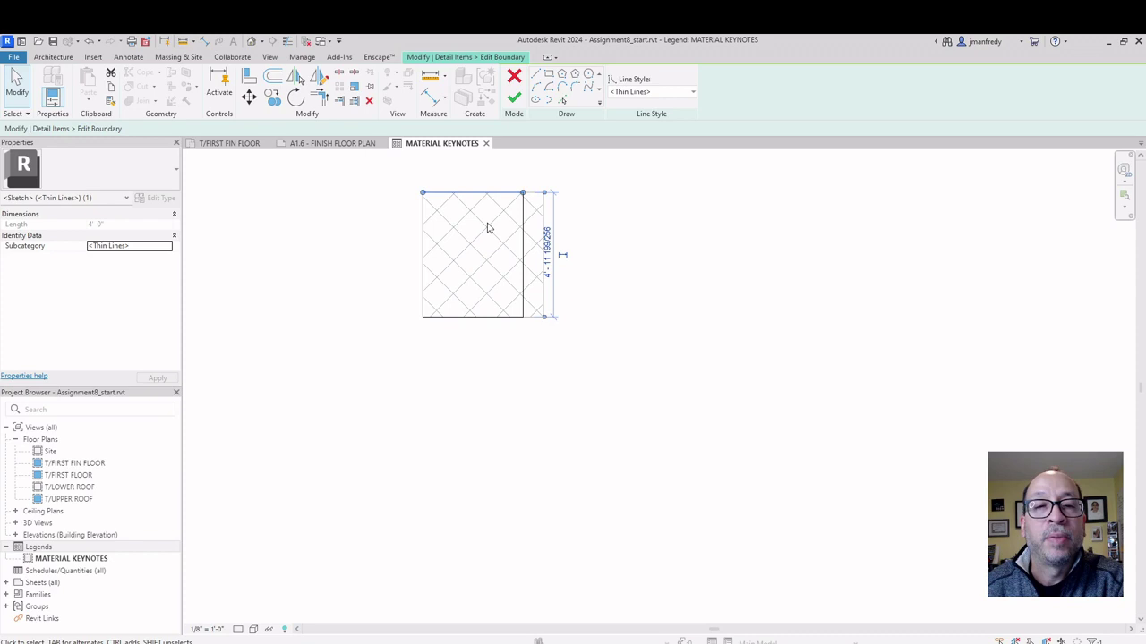
click(547, 246)
text(4' 11 199/256")
key(Return)
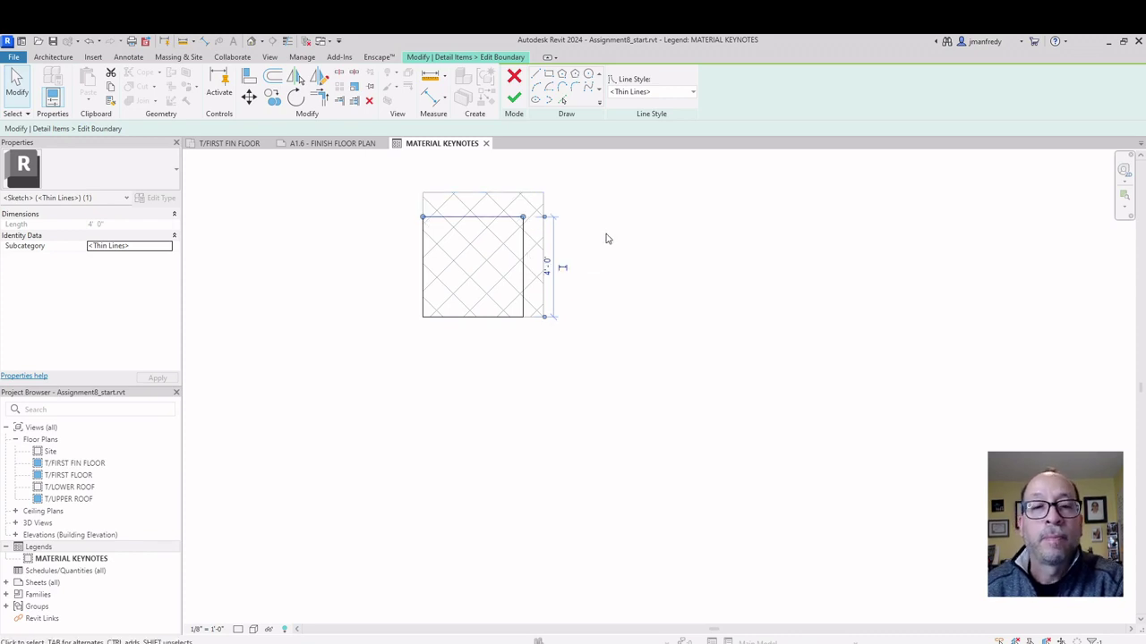
click(514, 98)
click(473, 353)
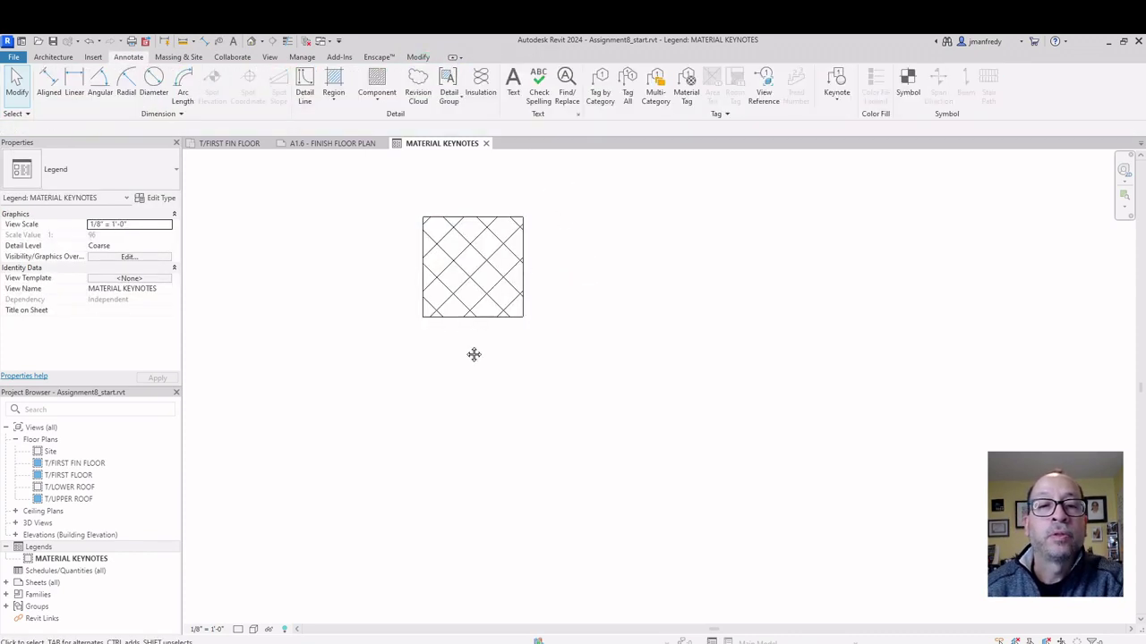
scroll(471, 299, up, 2)
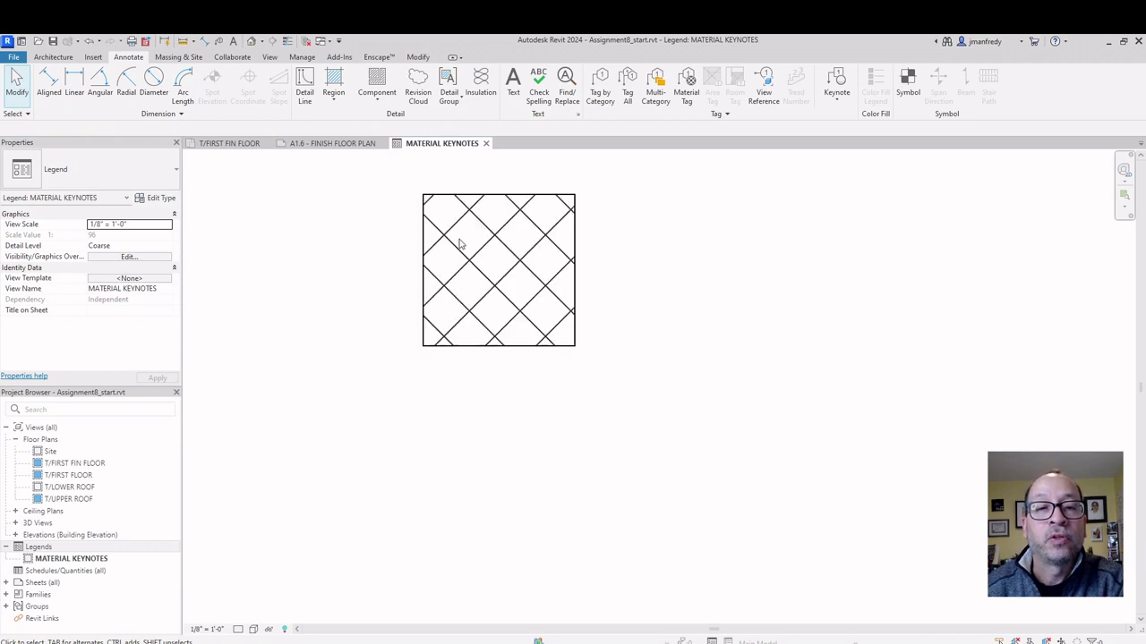
click(70, 560)
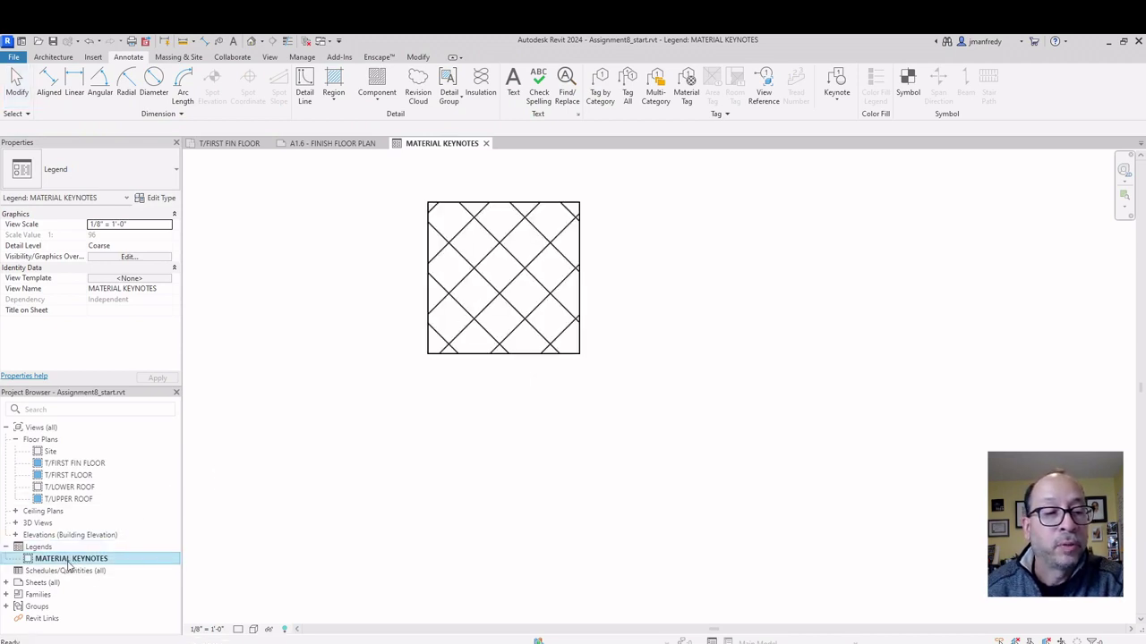
- Open sheet A1.6 - FINISH FLOOR PLAN from the Sheets list
double_click(54, 583)
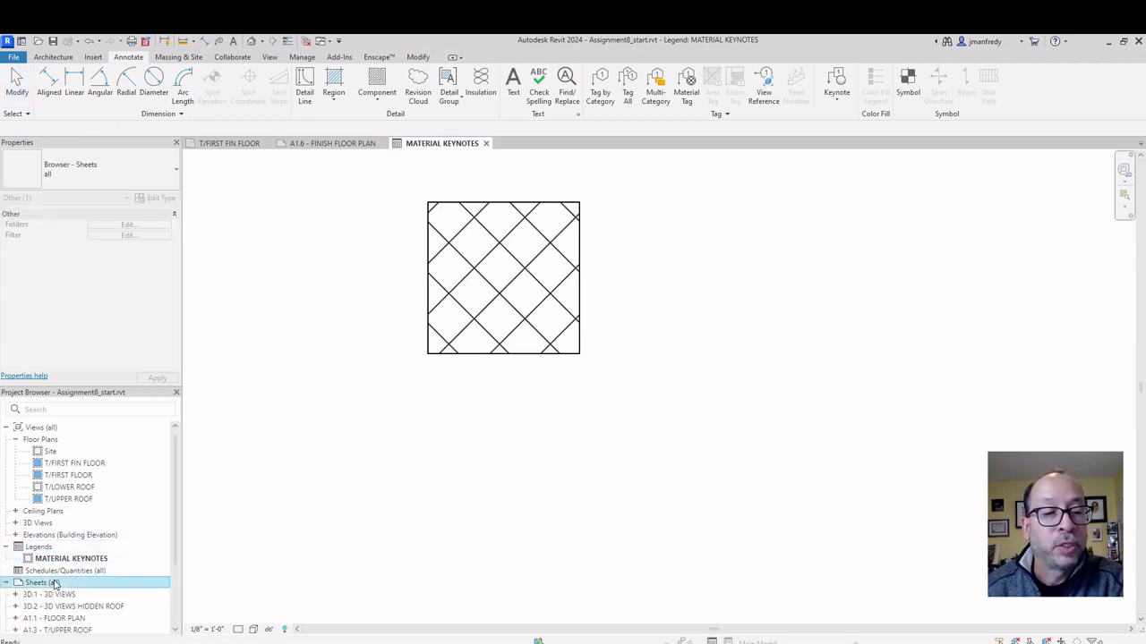
click(79, 607)
scroll(80, 613, down, 3)
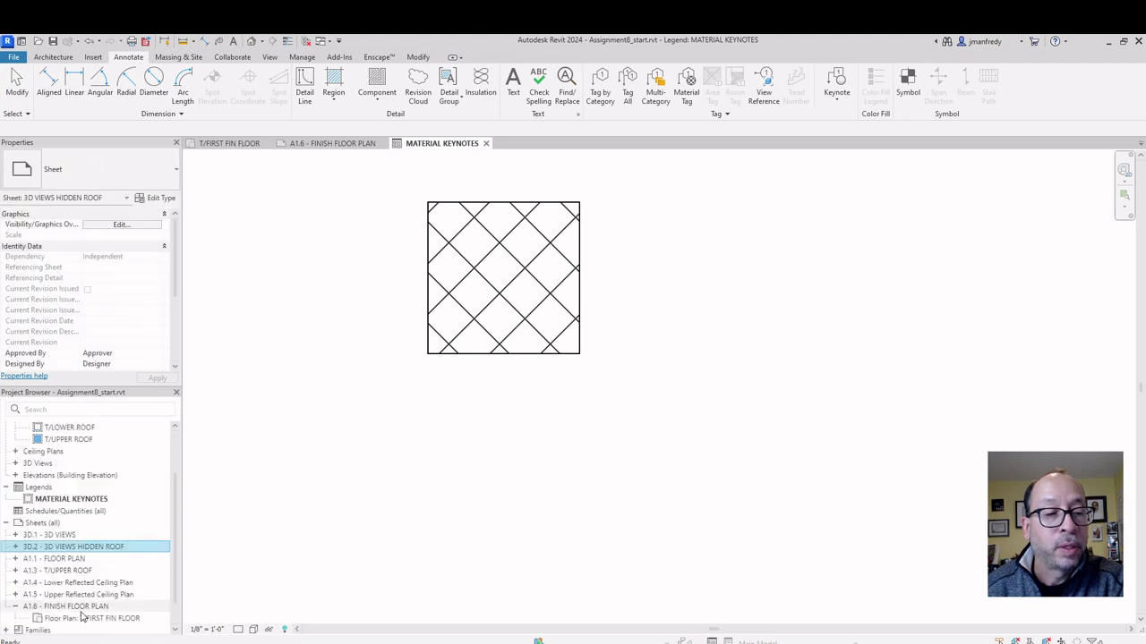
double_click(83, 607)
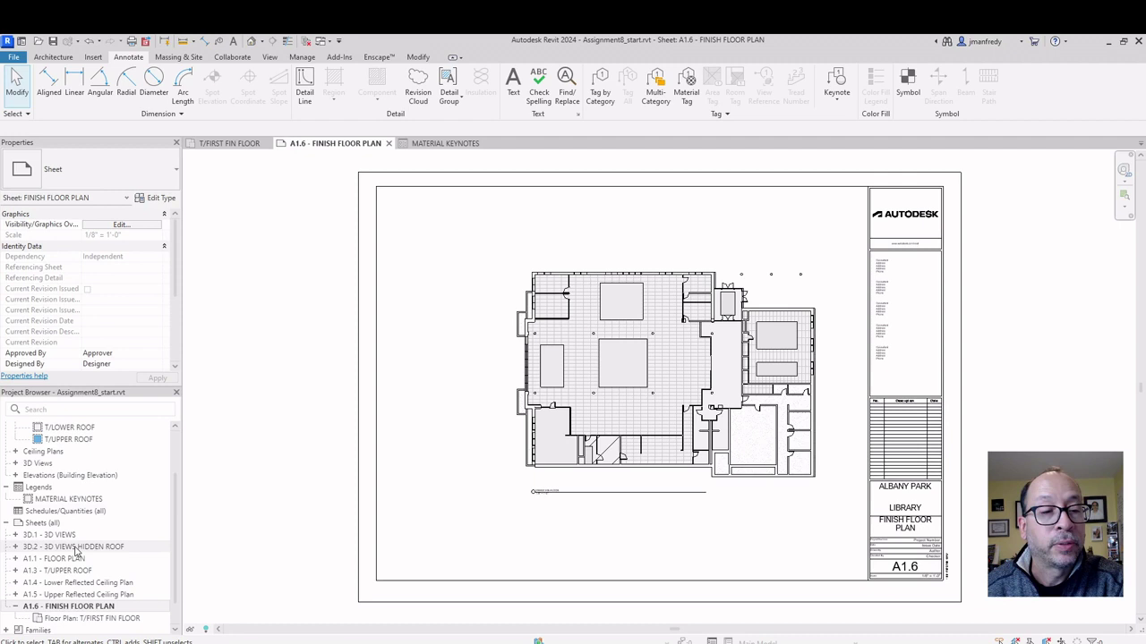
- Drag the MATERIAL KEYNOTES legend onto the sheet, left of the floor plan
click(71, 499)
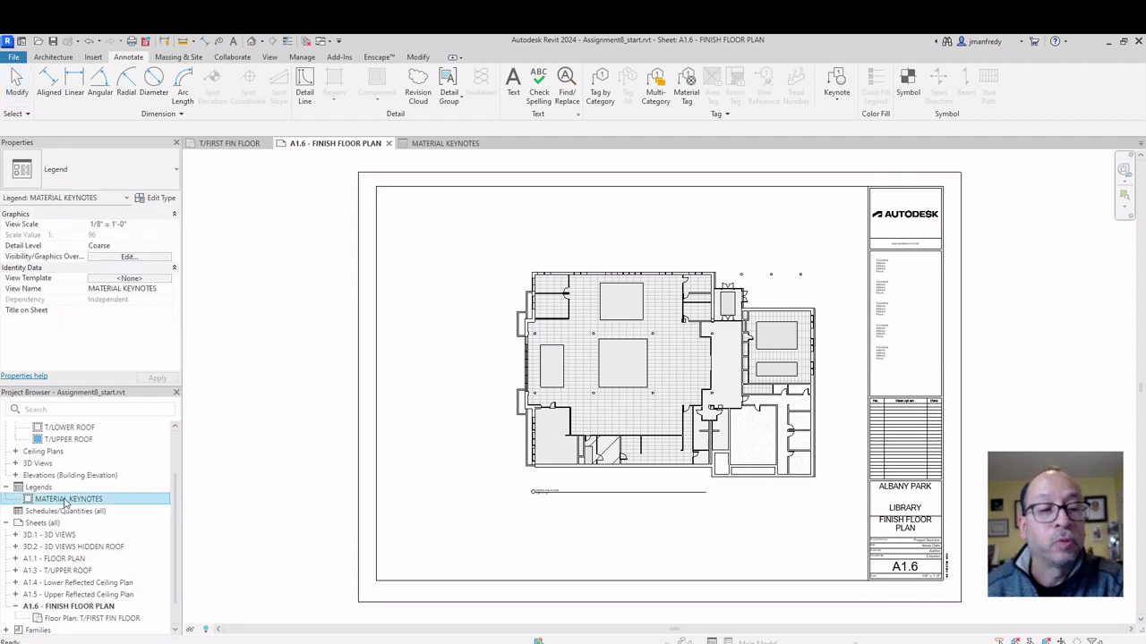
drag(64, 504, 450, 257)
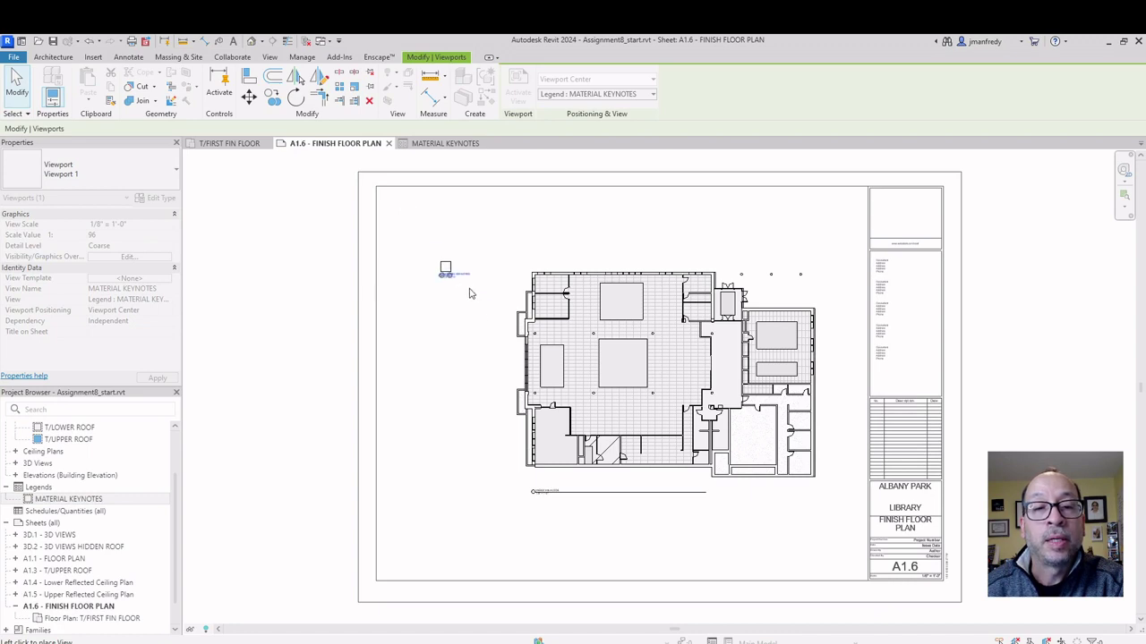
click(522, 356)
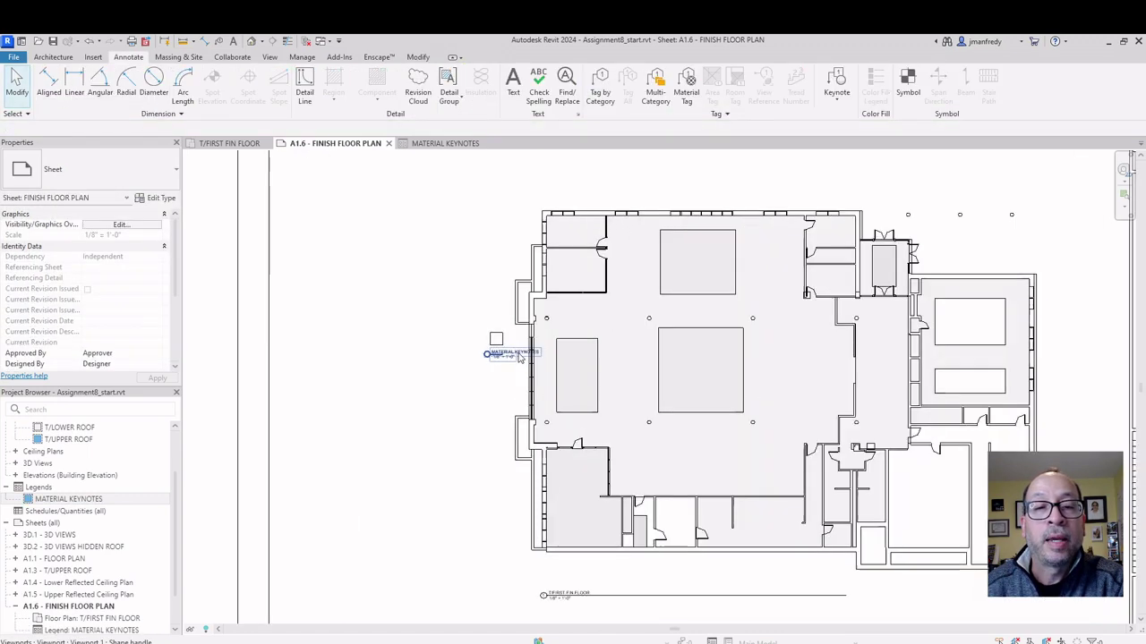
scroll(519, 356, up, 5)
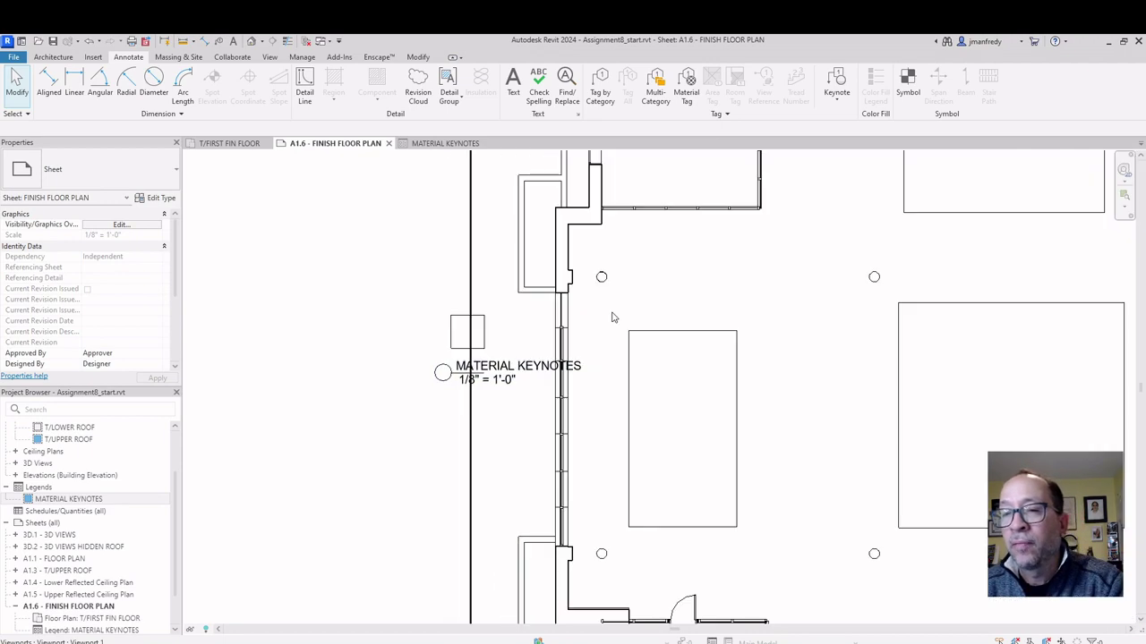
scroll(612, 317, down, 5)
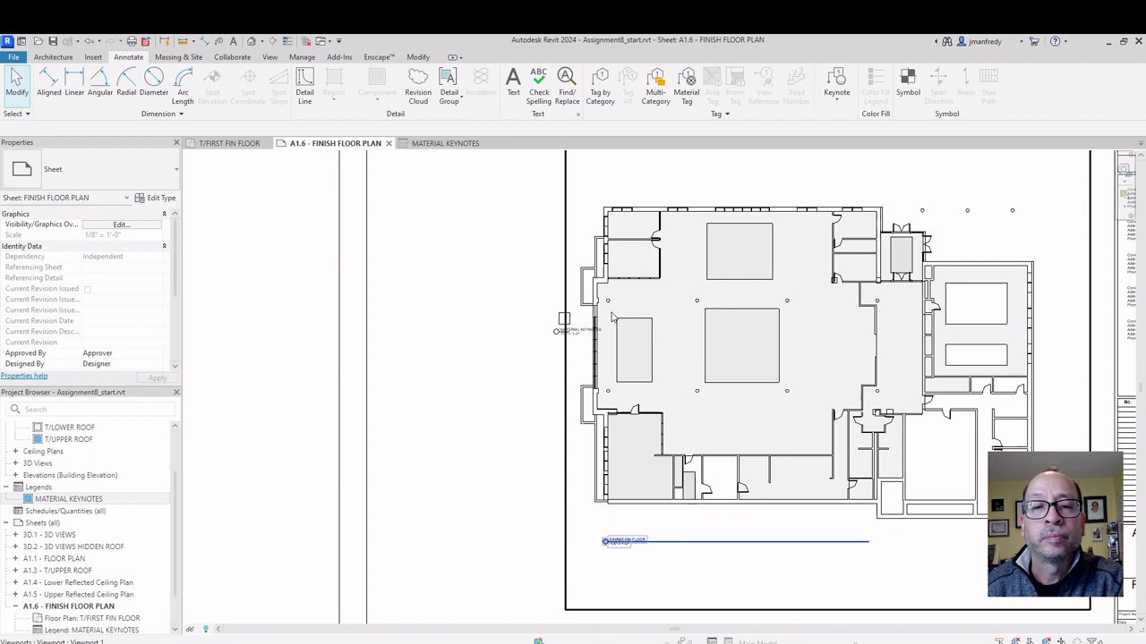
scroll(561, 321, up, 6)
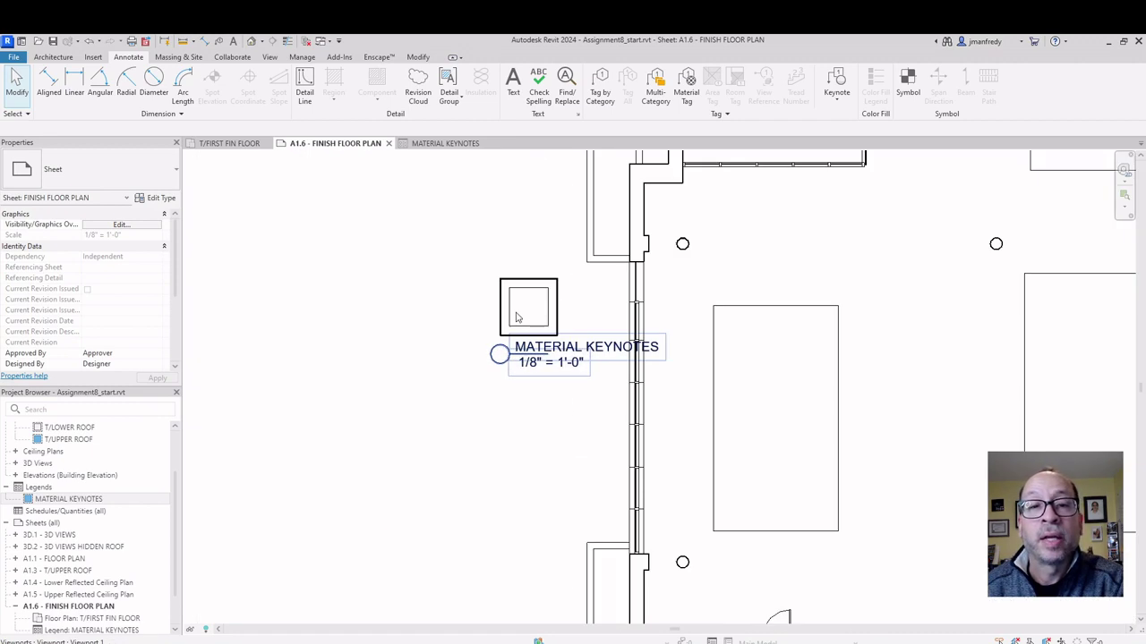
scroll(516, 317, up, 2)
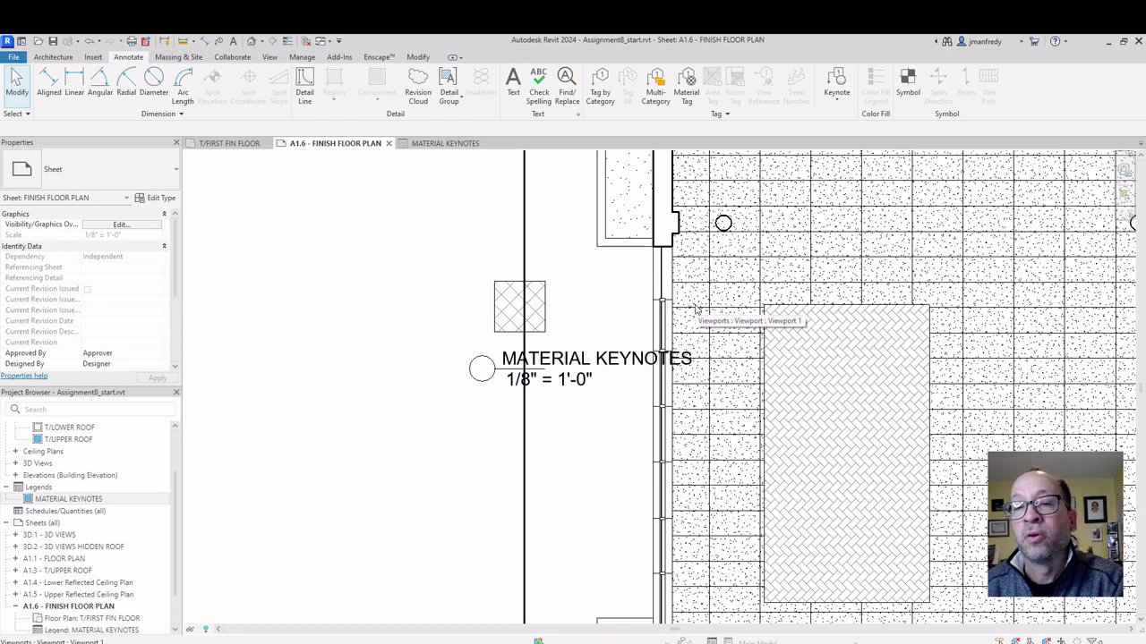
scroll(618, 308, down, 1)
scroll(618, 309, down, 4)
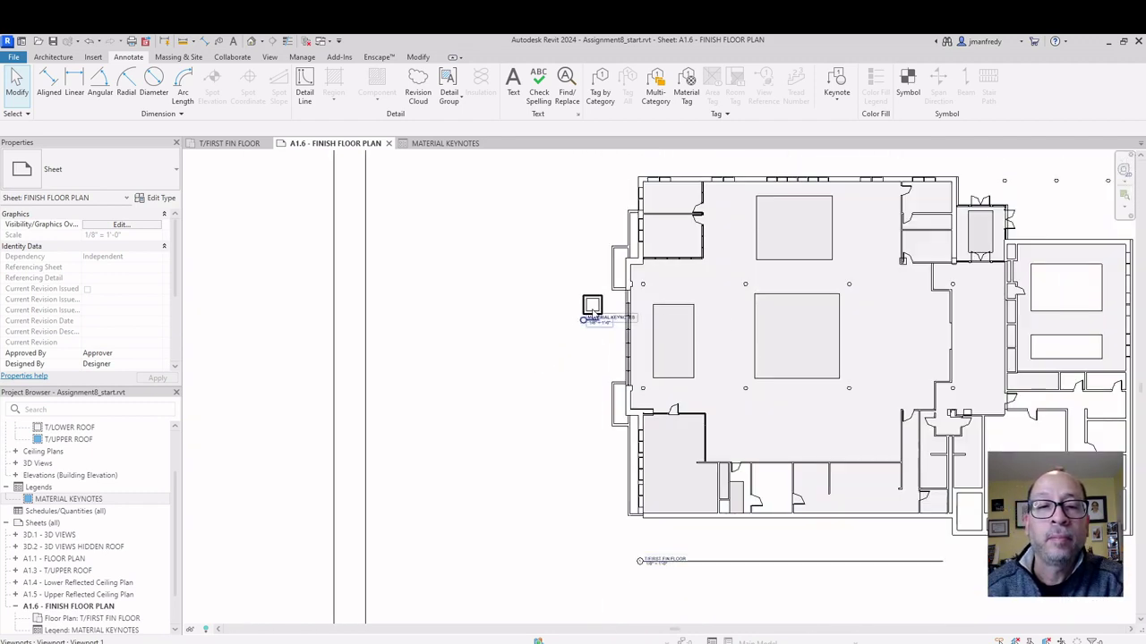
click(591, 305)
drag(586, 305, 412, 217)
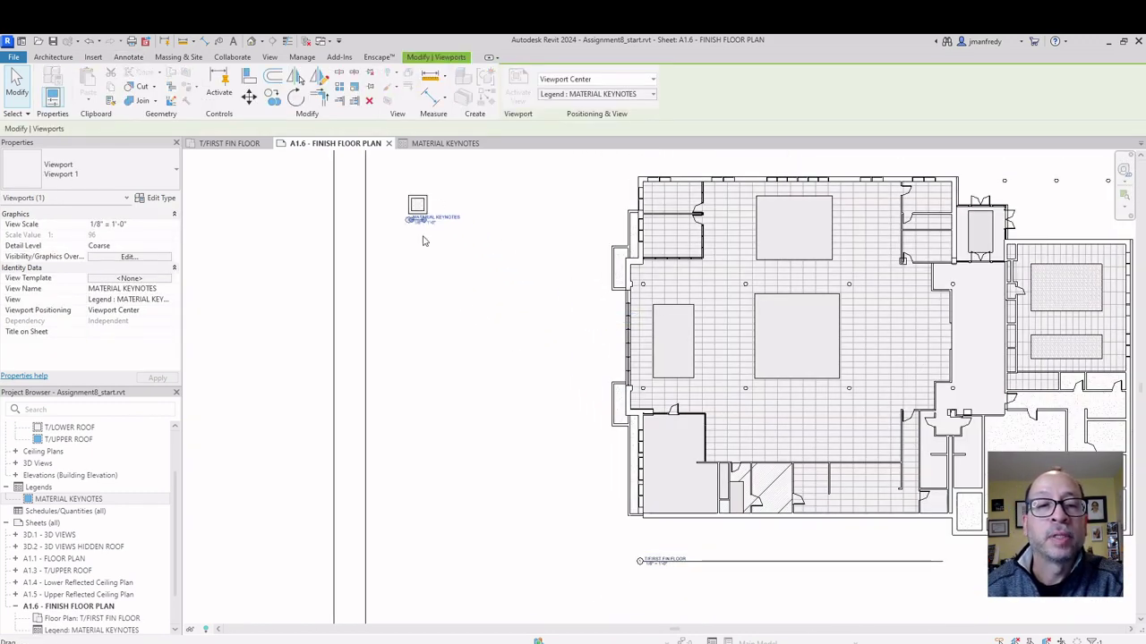
middle_drag(411, 216, 455, 381)
scroll(455, 303, up, 1)
scroll(454, 382, down, 1)
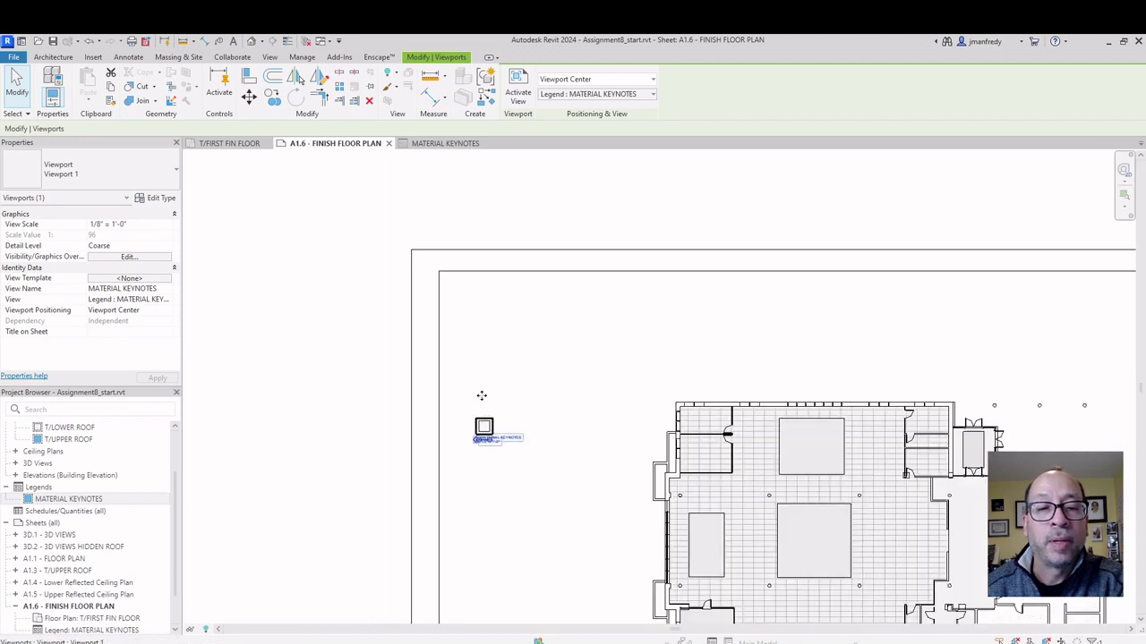
drag(481, 399, 460, 271)
click(389, 347)
click(466, 309)
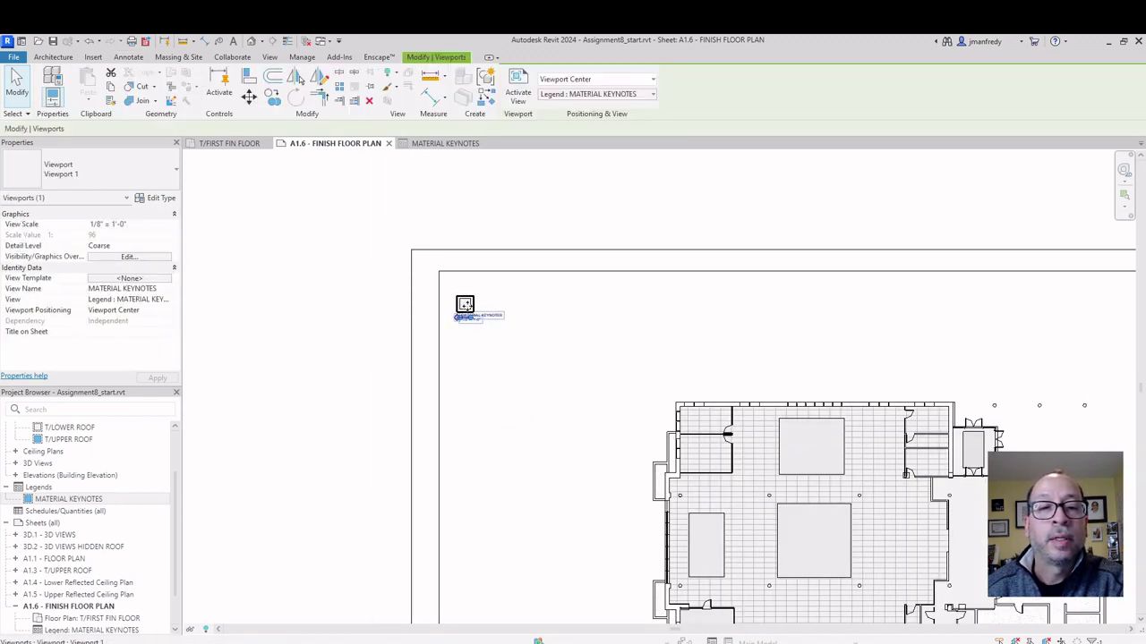
click(68, 180)
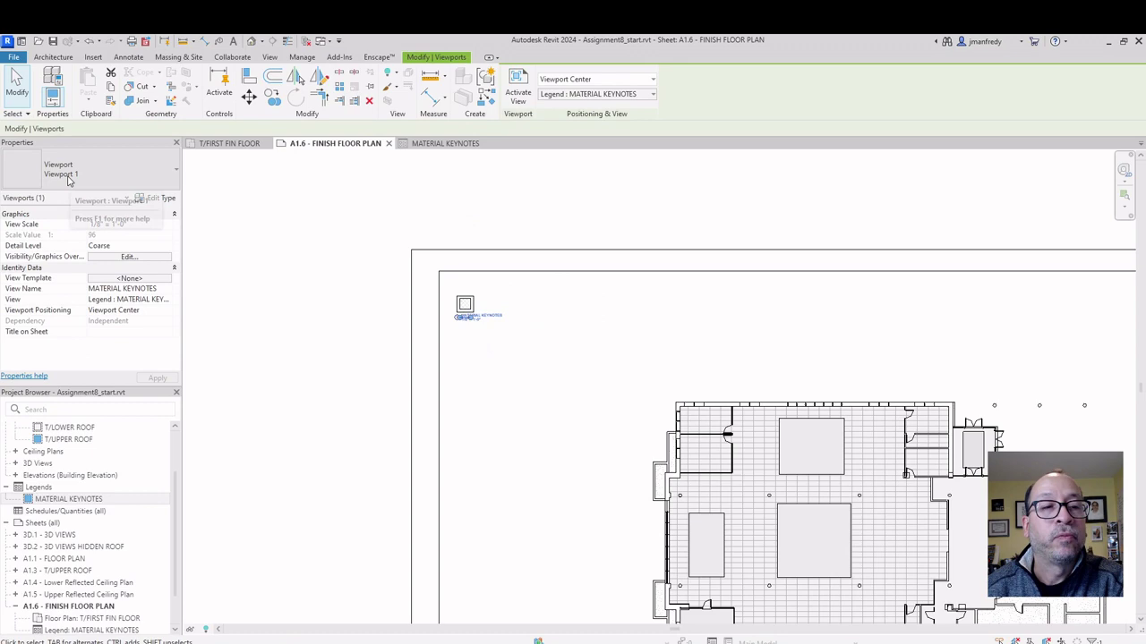
click(250, 269)
middle_drag(701, 514, 630, 380)
click(631, 380)
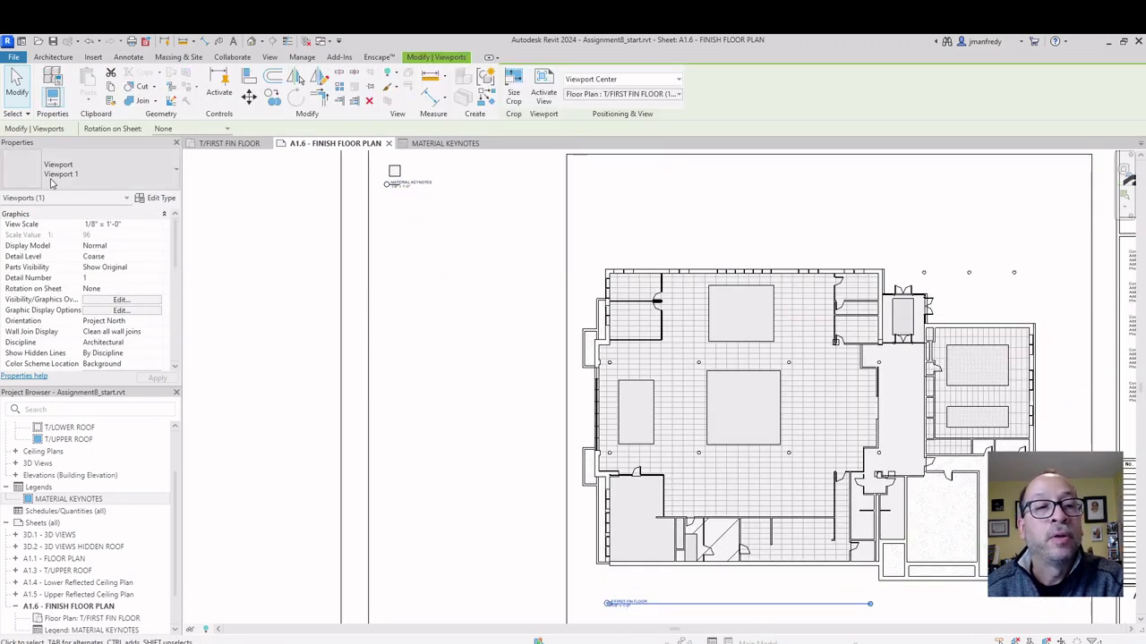
click(74, 180)
click(286, 231)
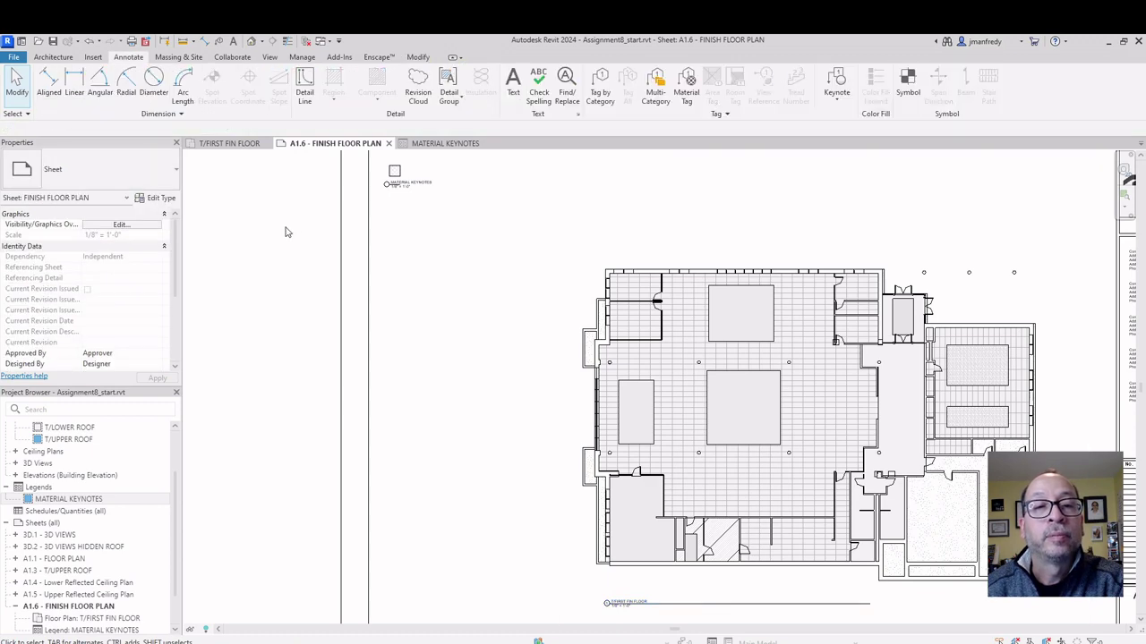
click(648, 336)
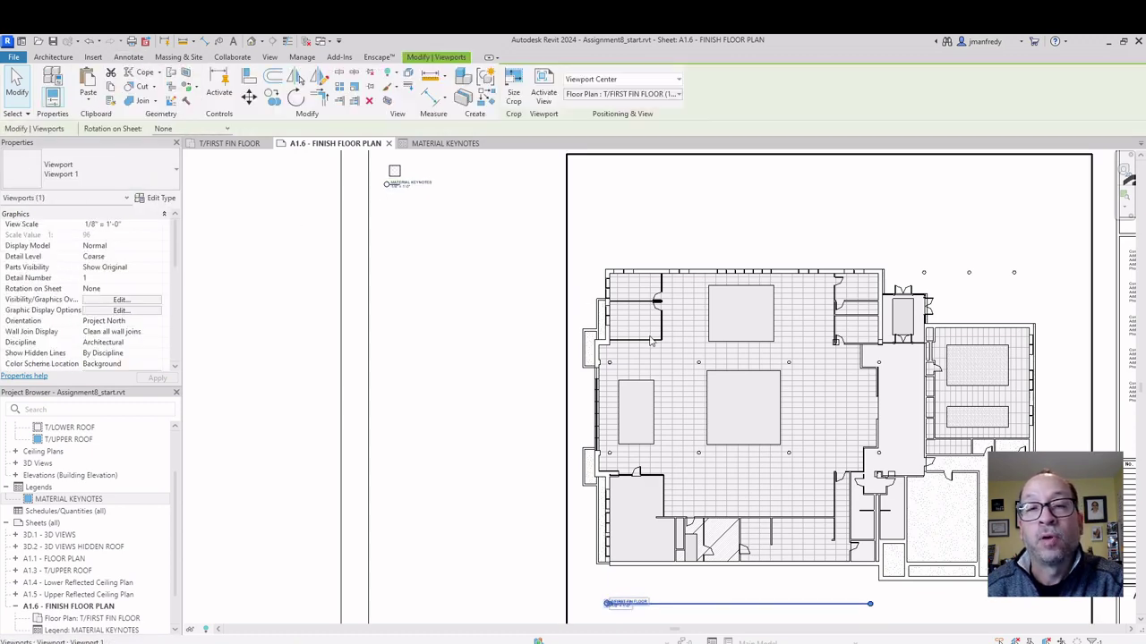
click(286, 248)
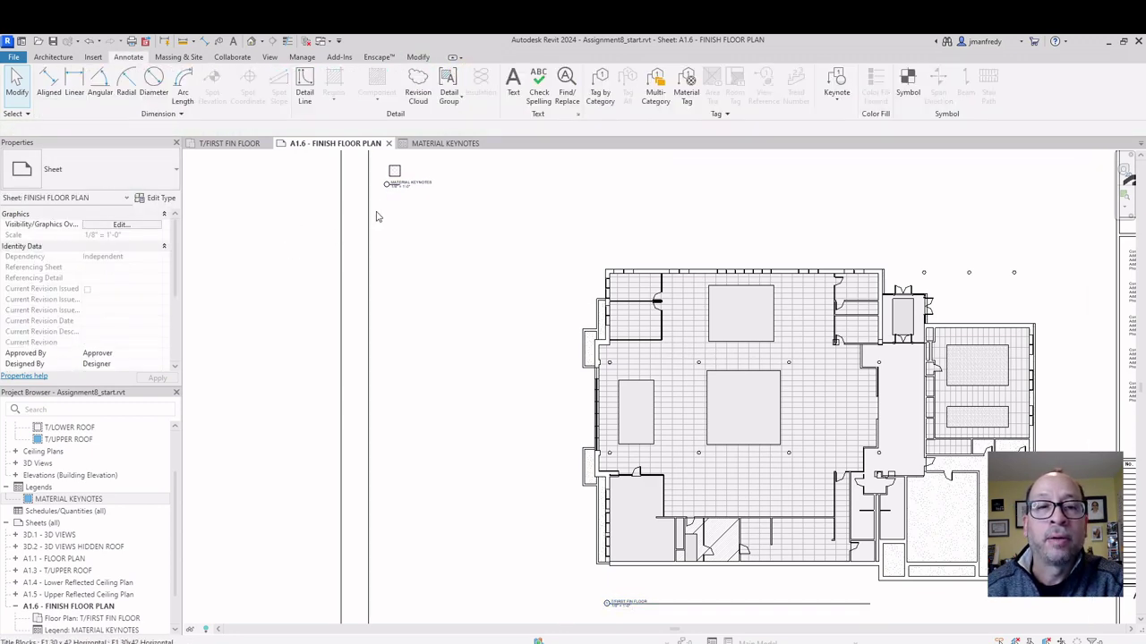
scroll(407, 176, up, 1)
middle_drag(407, 176, 400, 256)
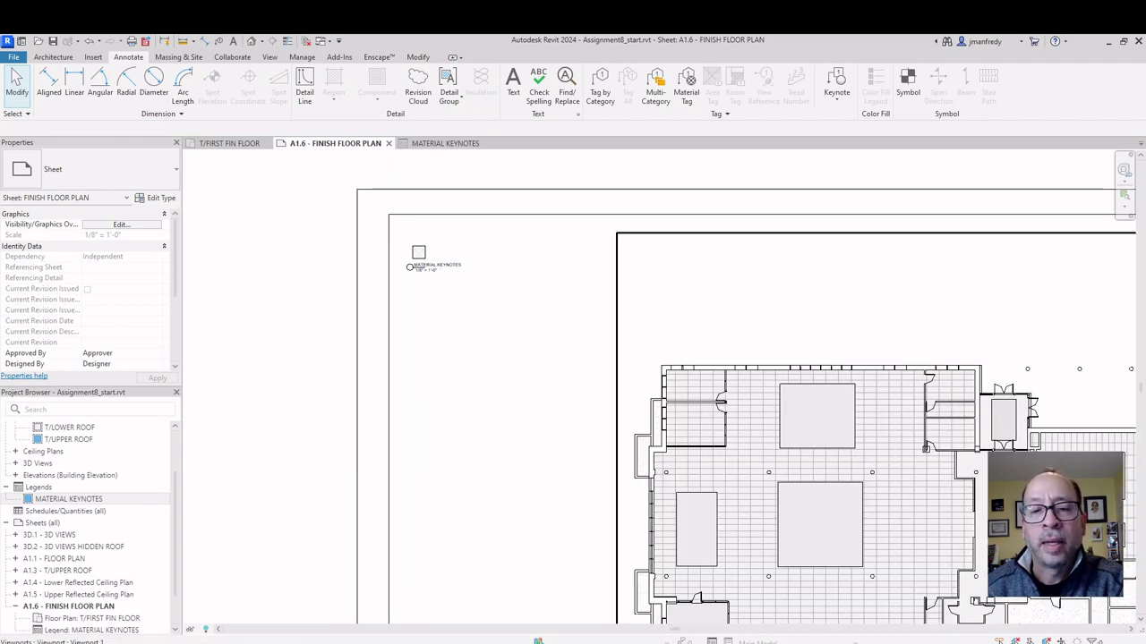
mouse_move(716, 640)
click(730, 595)
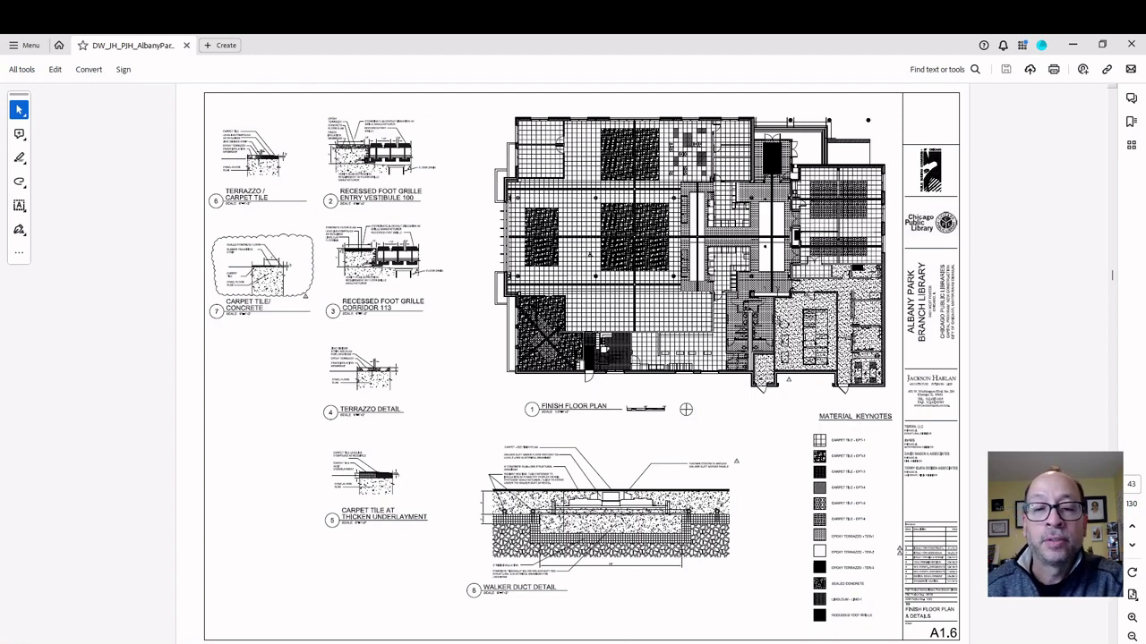
mouse_move(681, 640)
click(743, 595)
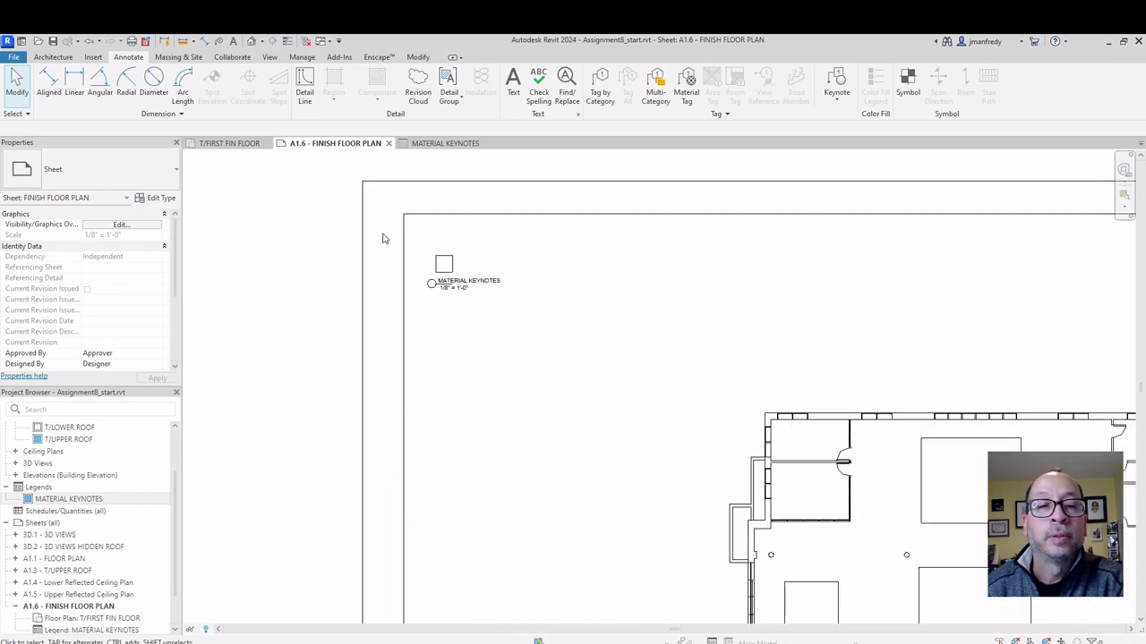
- Duplicate the legend's viewport type as Viewport NO TITLE with Show Title set to No
scroll(429, 256, up, 5)
click(483, 296)
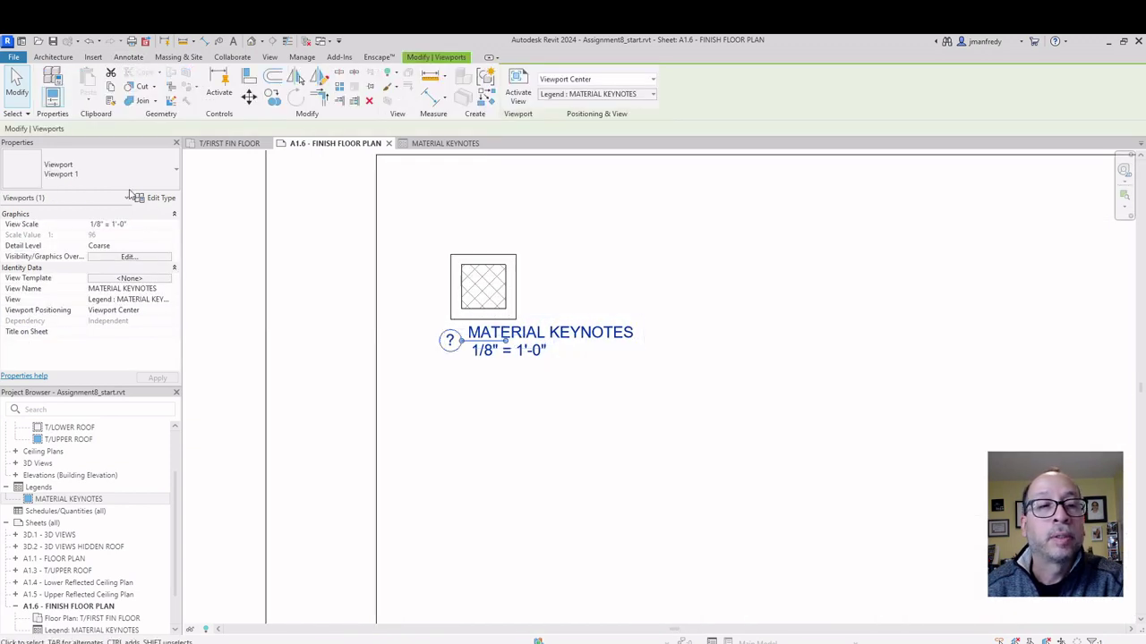
click(154, 198)
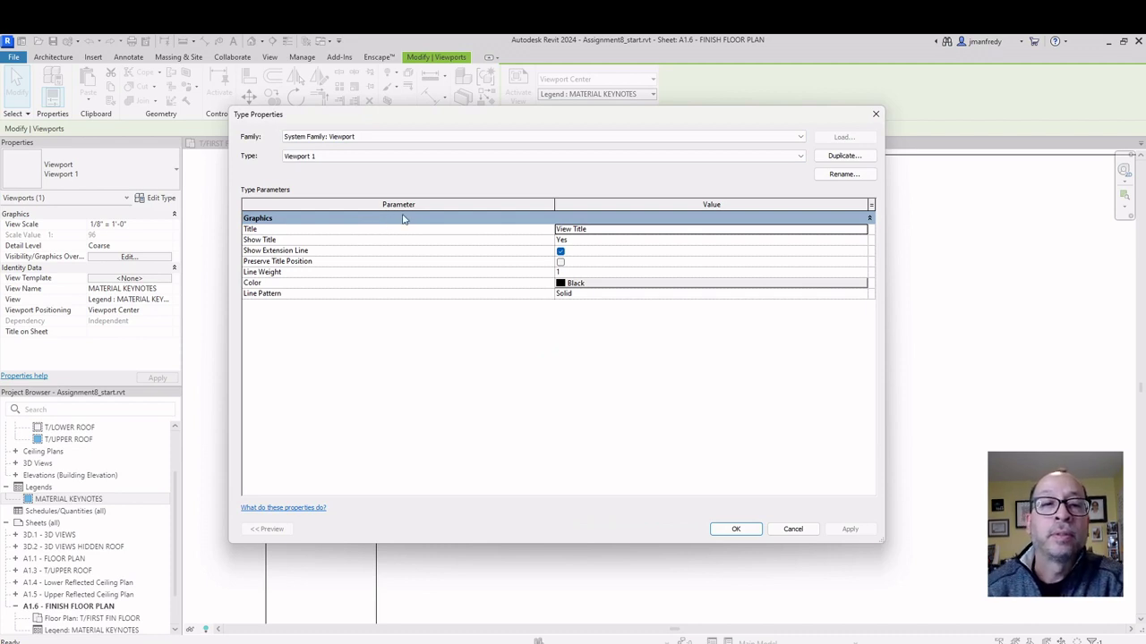
click(819, 157)
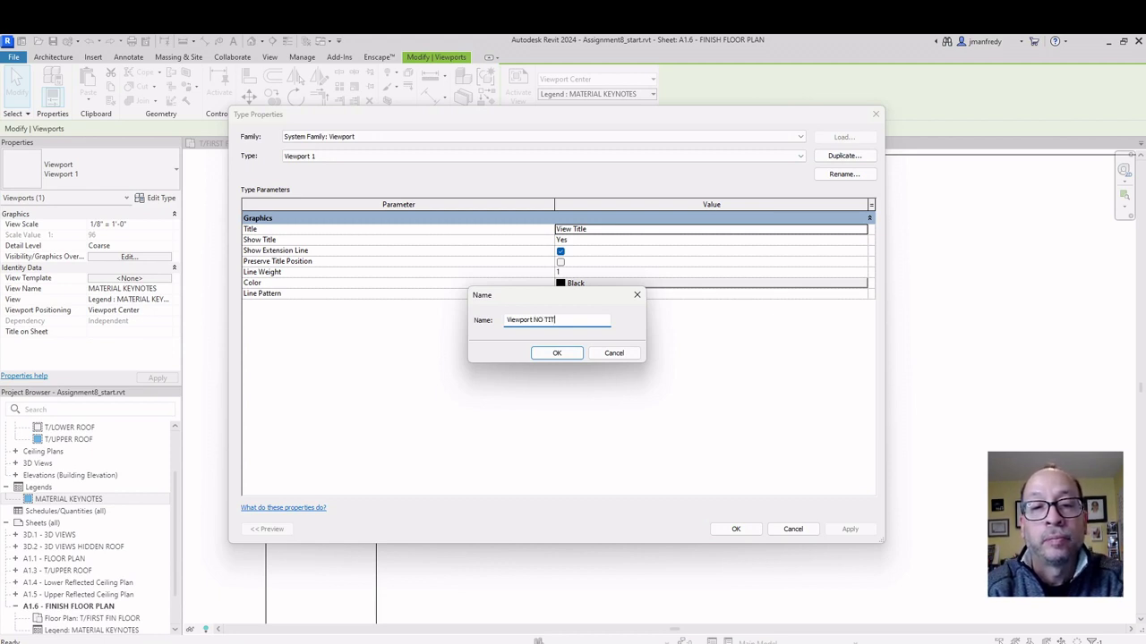
click(559, 356)
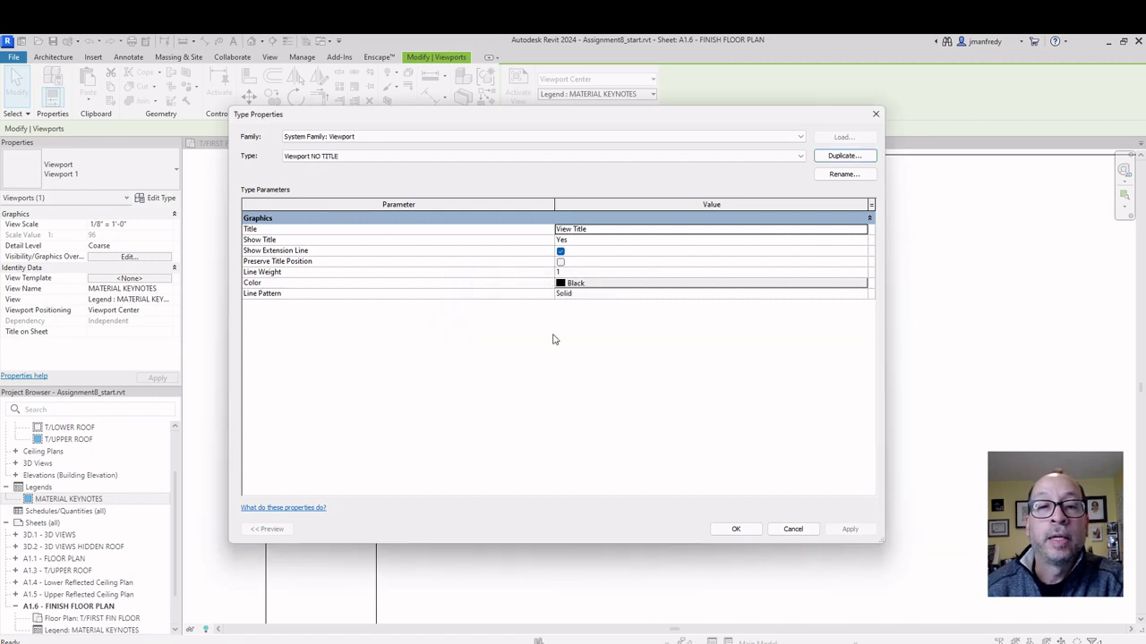
click(560, 250)
click(567, 240)
click(860, 242)
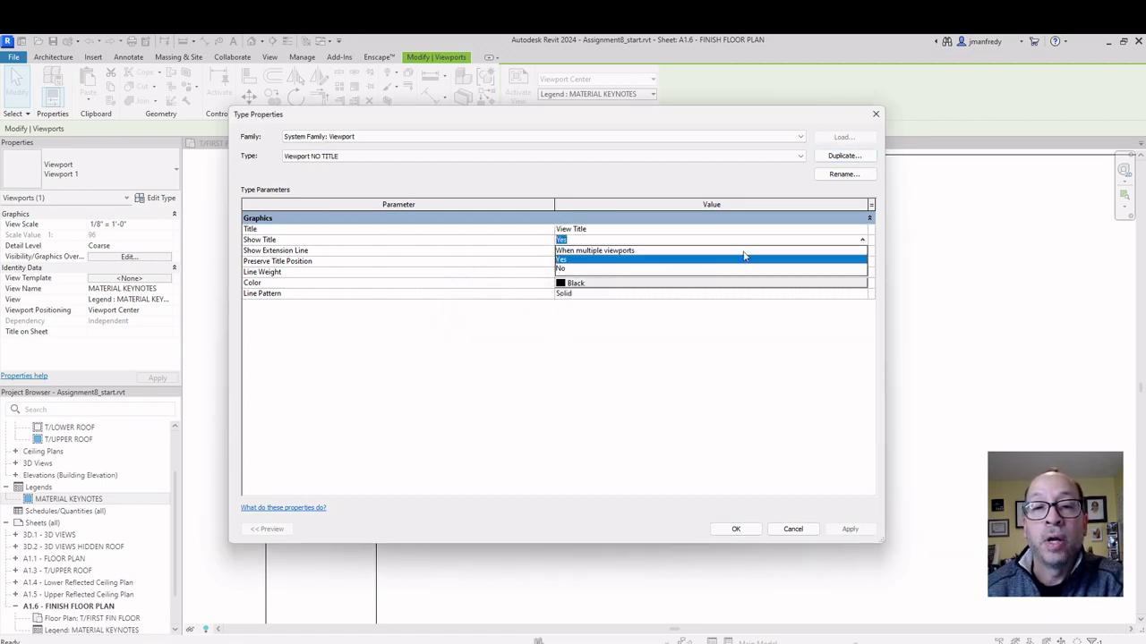
click(561, 270)
click(736, 529)
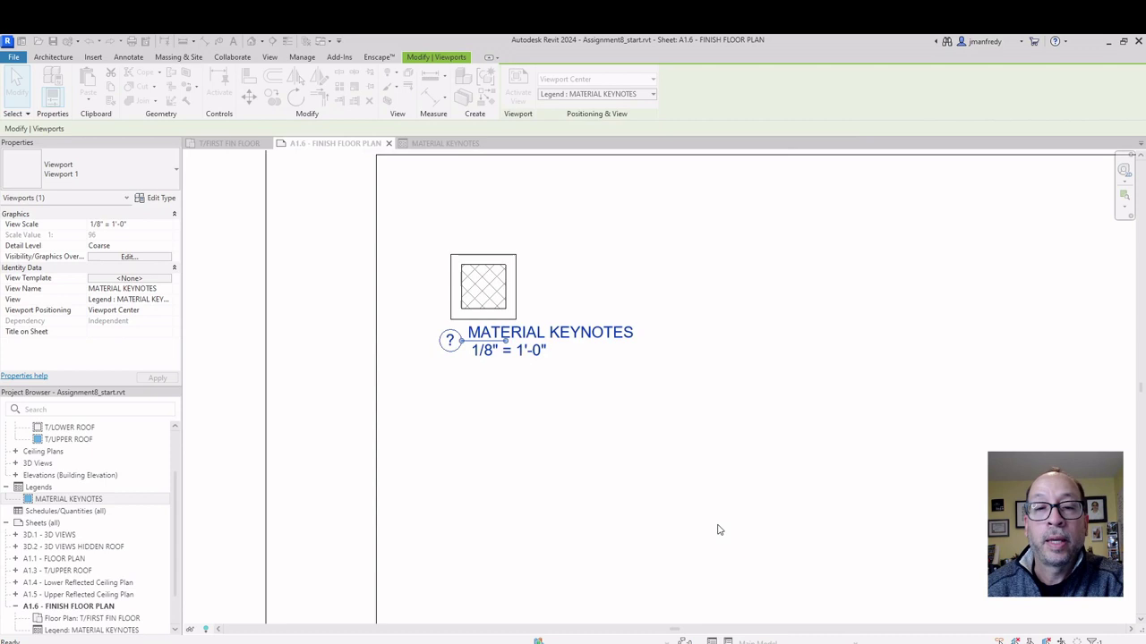
click(611, 430)
- Move the untitled legend viewport up into the sheet's top-left corner
scroll(575, 373, down, 3)
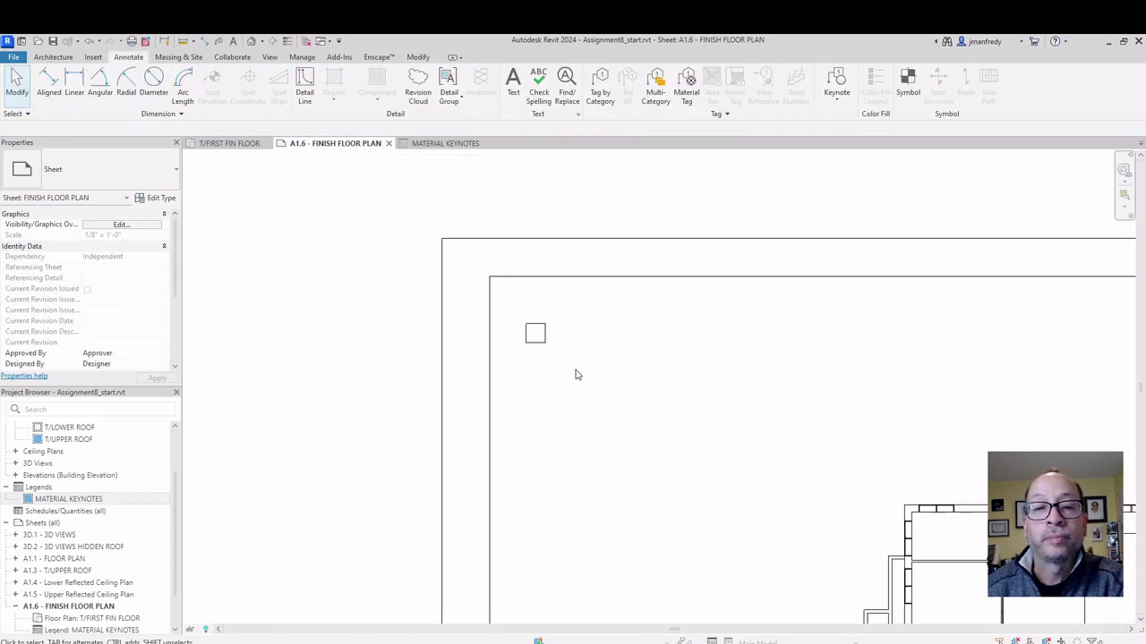
click(538, 342)
drag(538, 342, 526, 319)
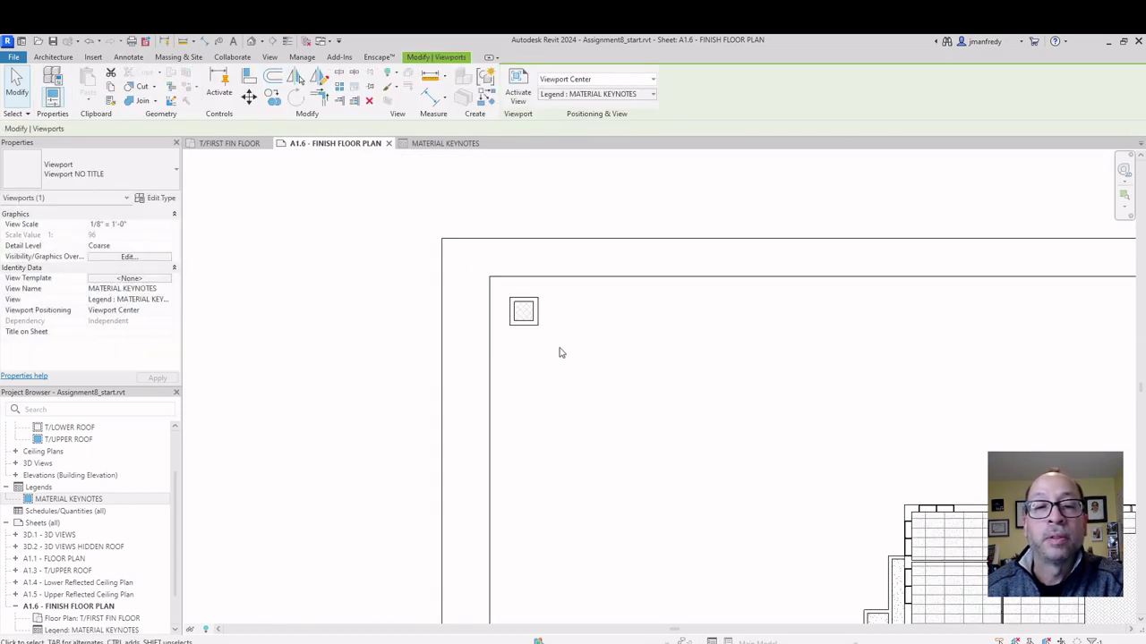
click(561, 350)
- Check the viewport types of the floor plan and the legend in Properties
middle_drag(534, 386, 486, 340)
scroll(690, 442, up, 3)
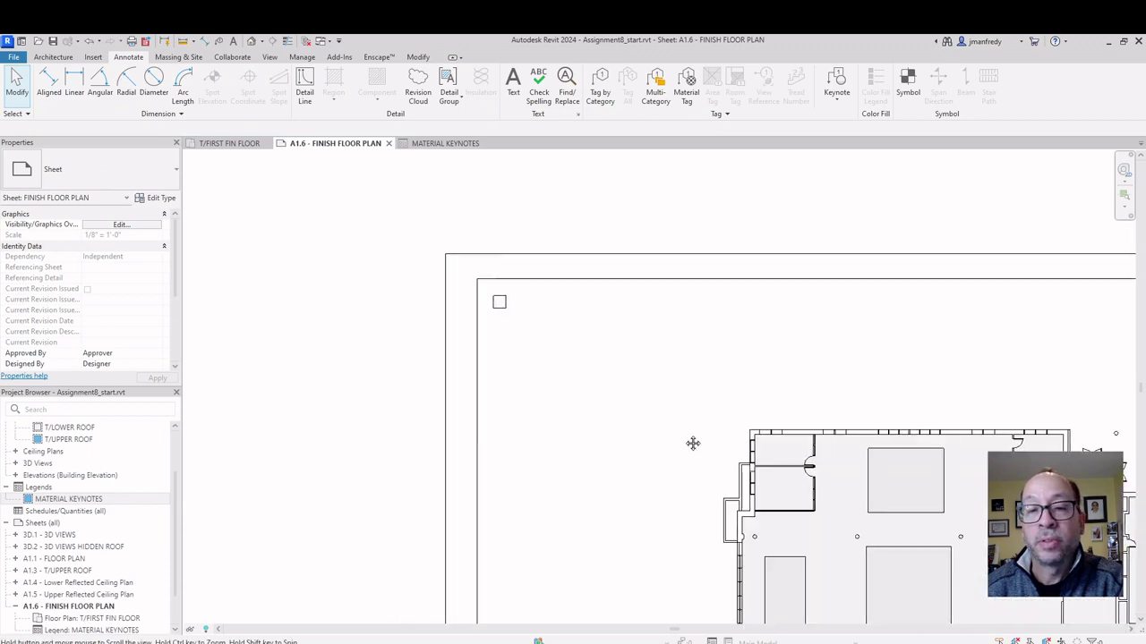
middle_drag(690, 442, 605, 389)
scroll(605, 389, down, 3)
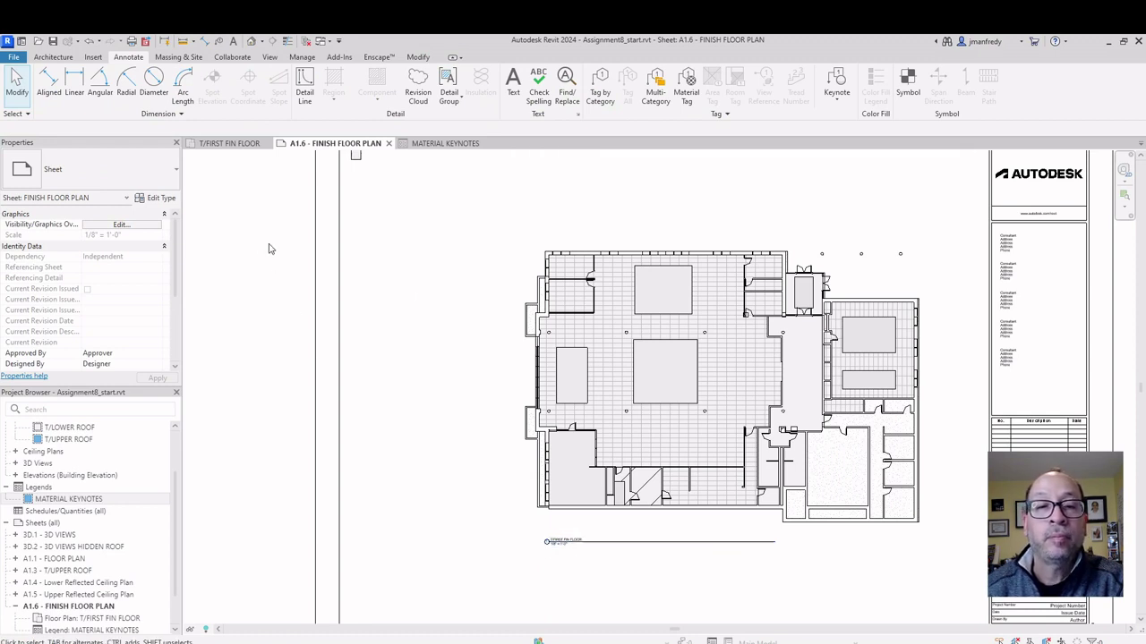
click(616, 345)
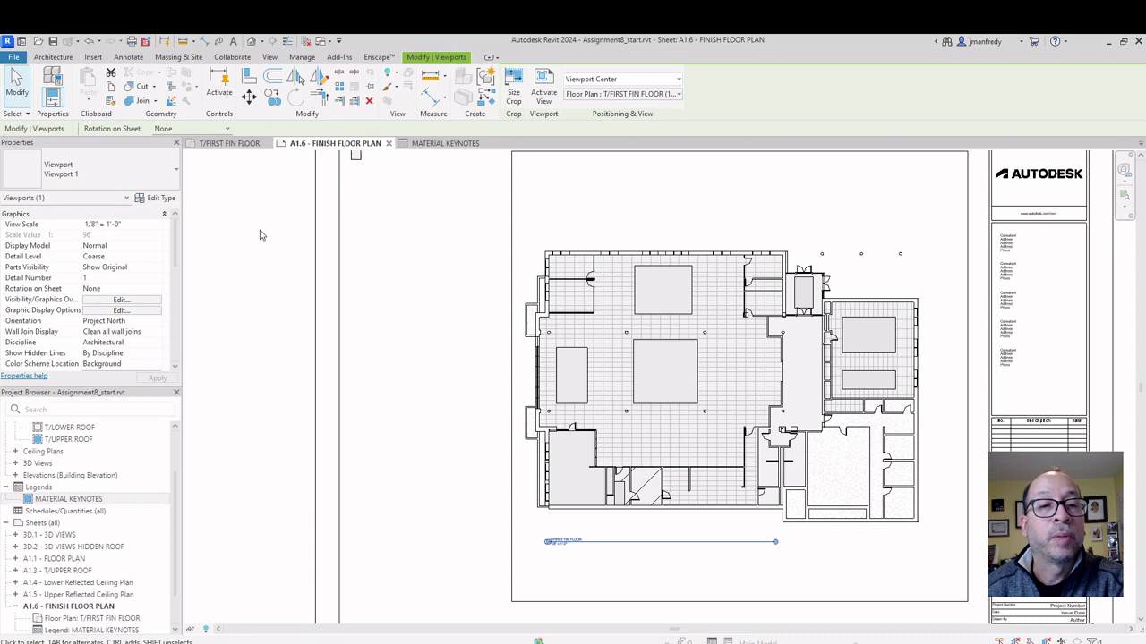
middle_drag(260, 235, 311, 320)
click(407, 240)
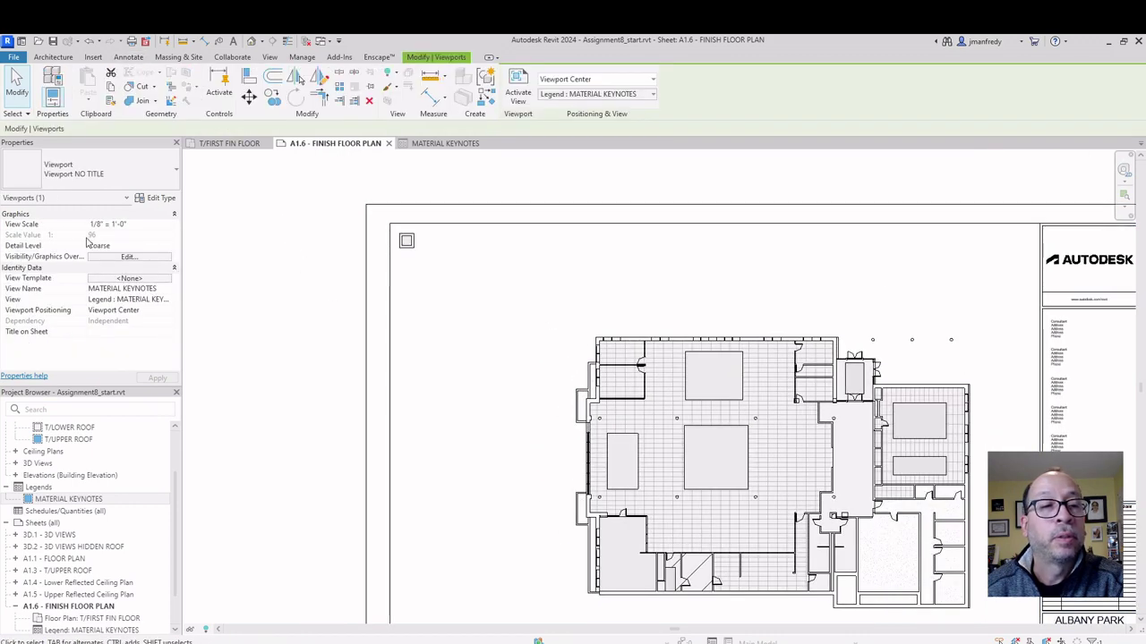
click(90, 179)
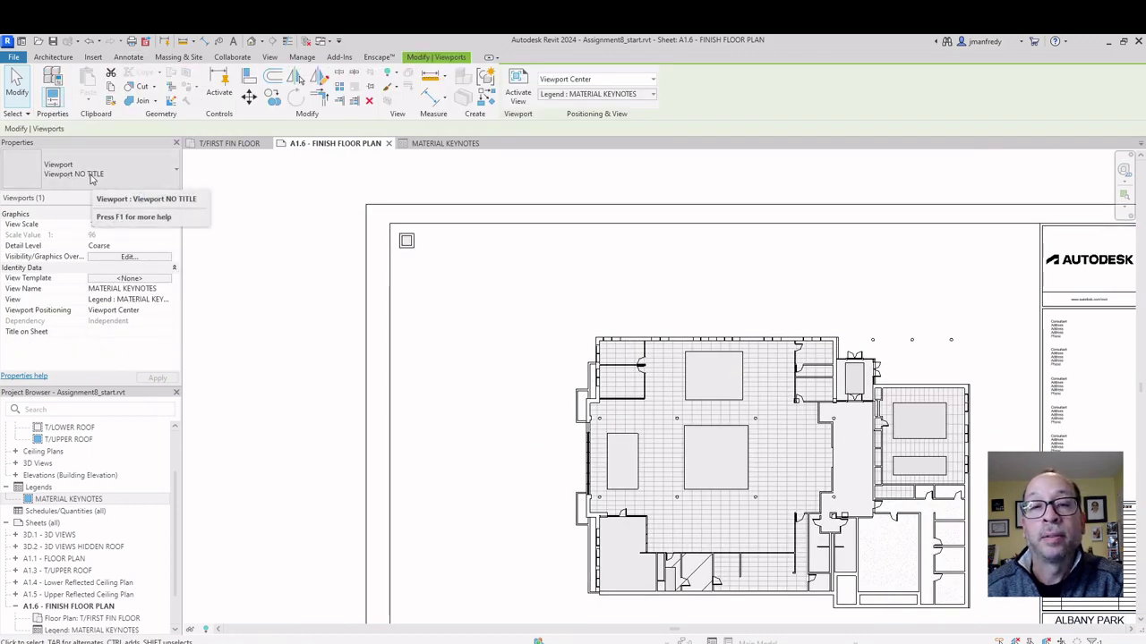
- Zoom to the crosshatch swatch and activate the MATERIAL KEYNOTES legend viewport for editing
click(242, 237)
scroll(358, 248, up, 1)
scroll(387, 246, up, 2)
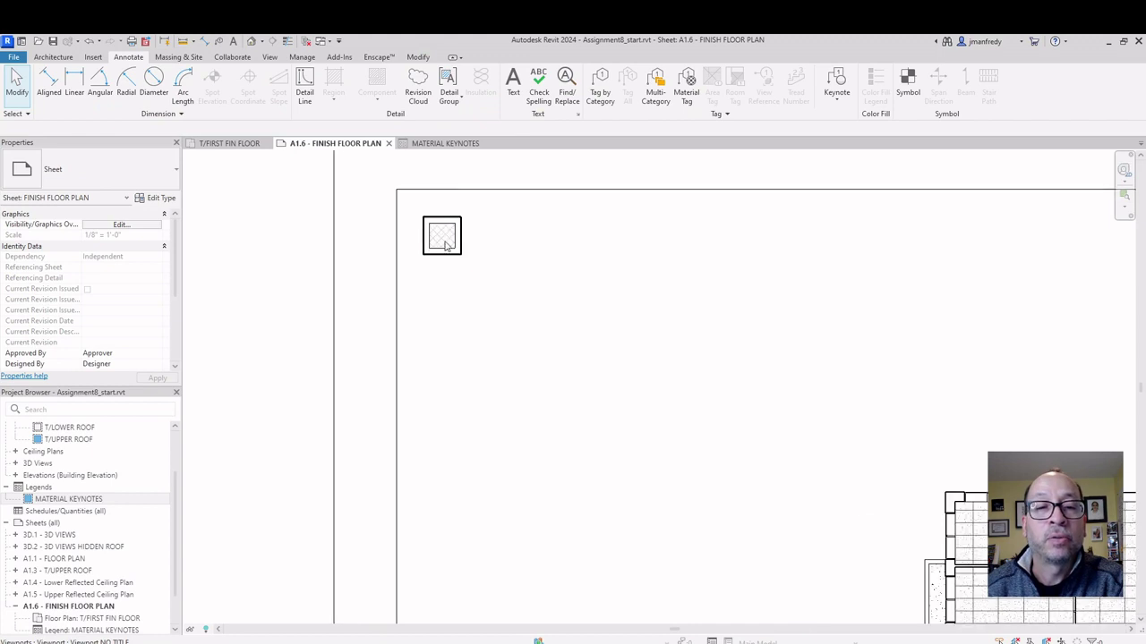
middle_drag(389, 245, 436, 314)
scroll(496, 320, up, 3)
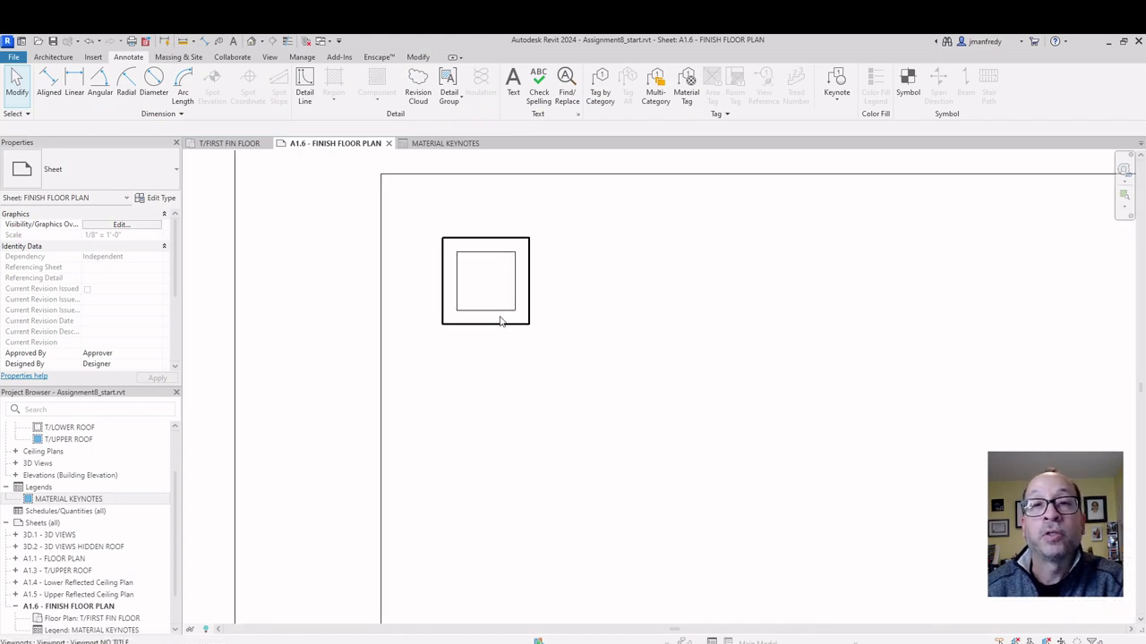
click(58, 499)
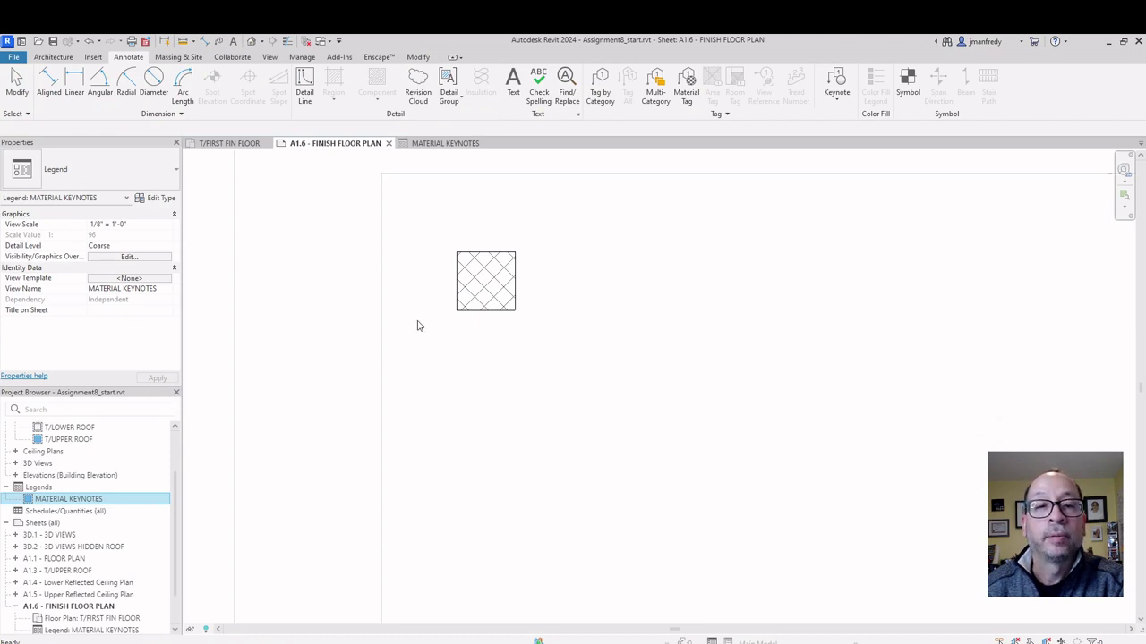
click(479, 301)
click(85, 502)
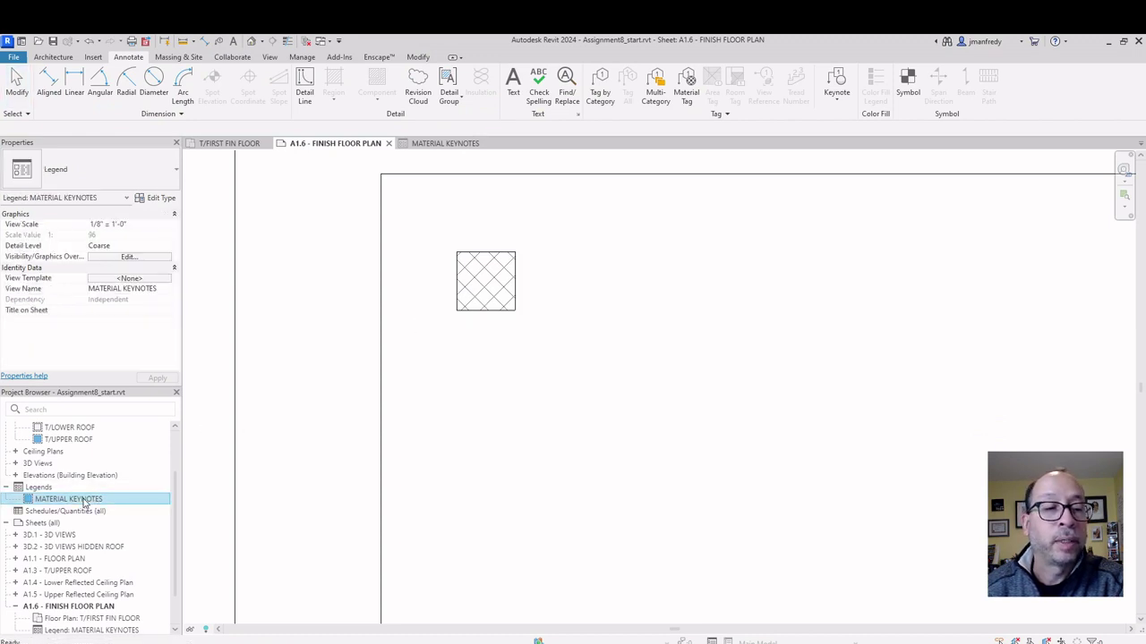
double_click(486, 298)
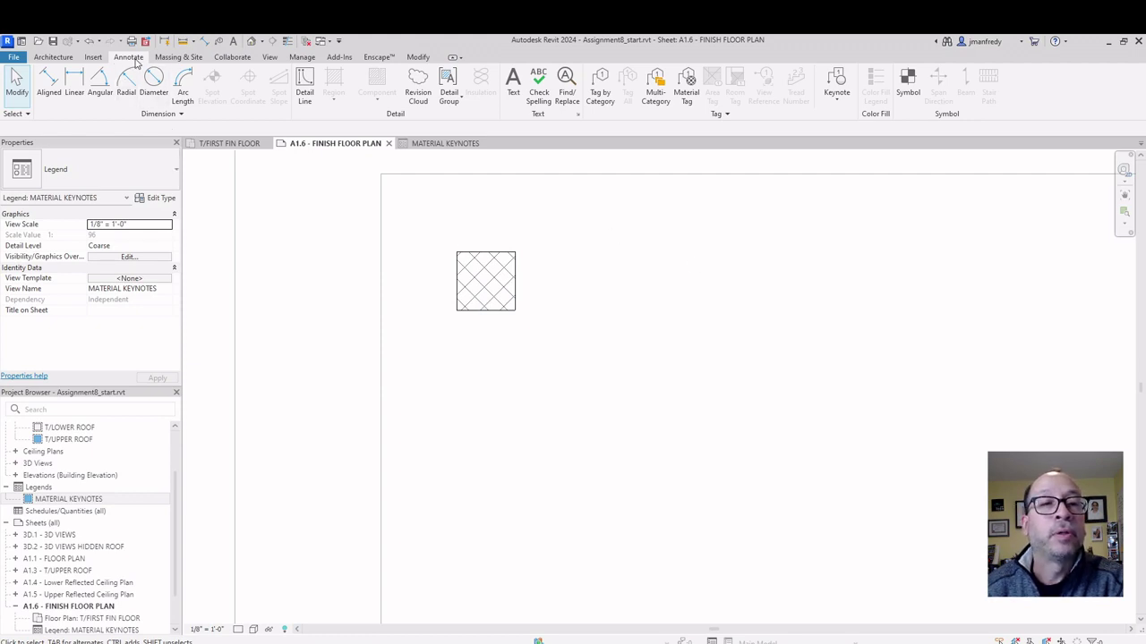
- Place a text note reading CARPET beside the swatch and widen it
click(513, 83)
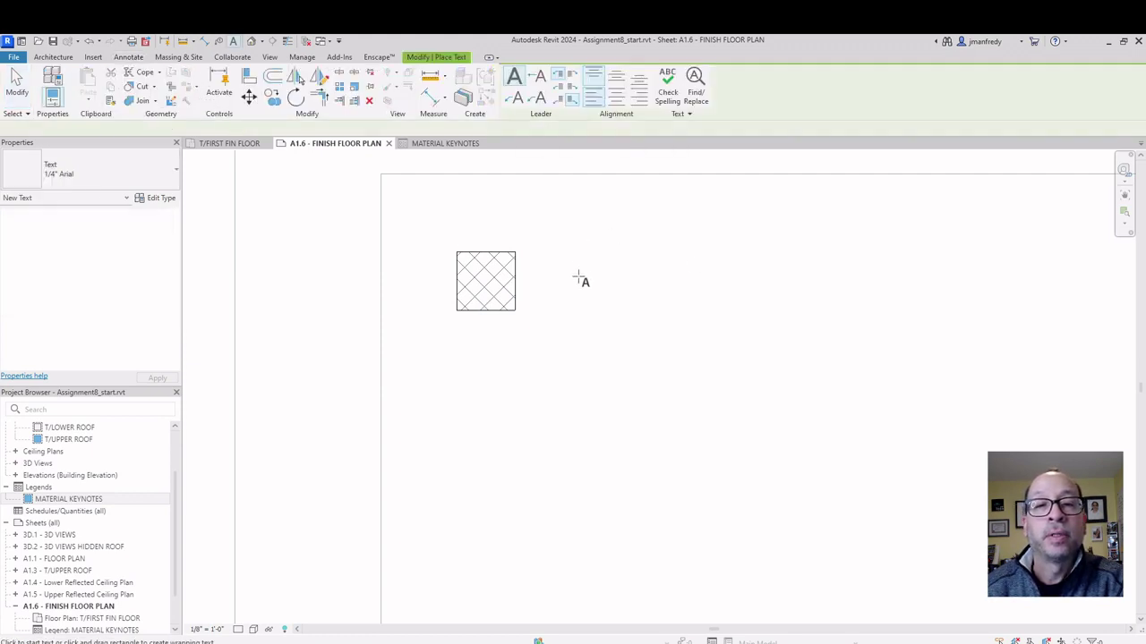
click(543, 275)
text(C)
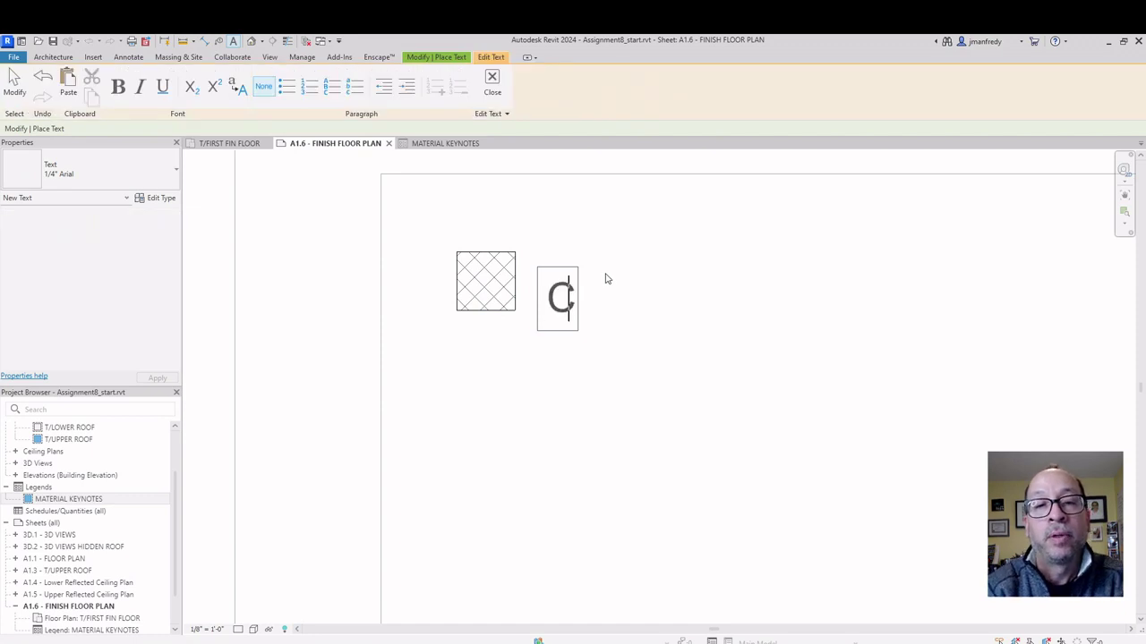
text(ARP)
key(BackSpace)
key(BackSpace)
key(BackSpace)
key(BackSpace)
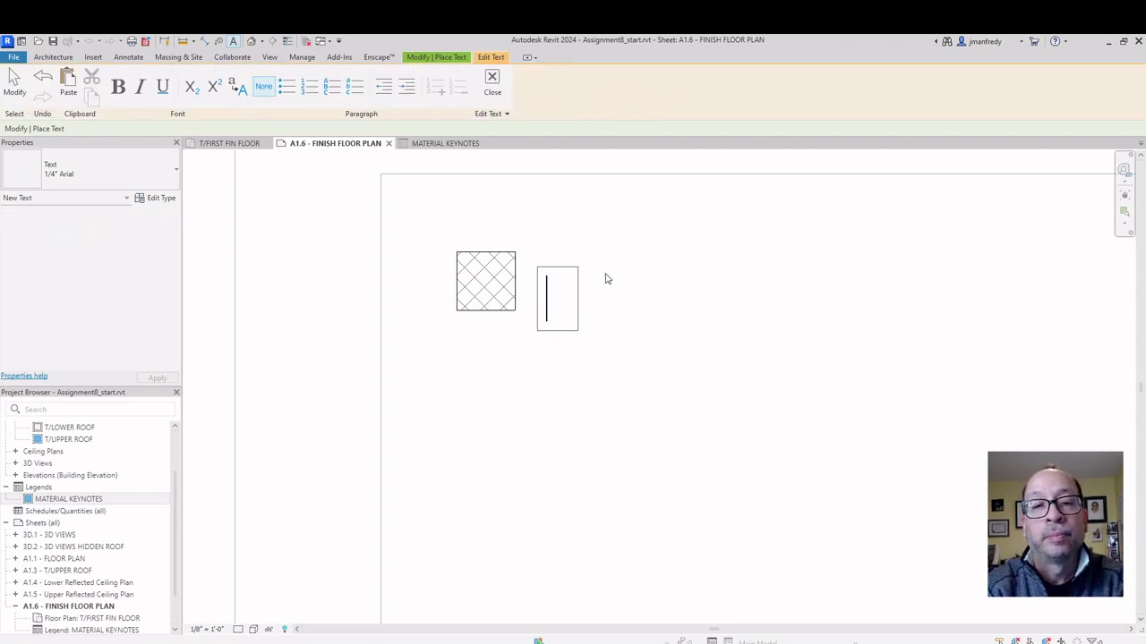
text(CARPET)
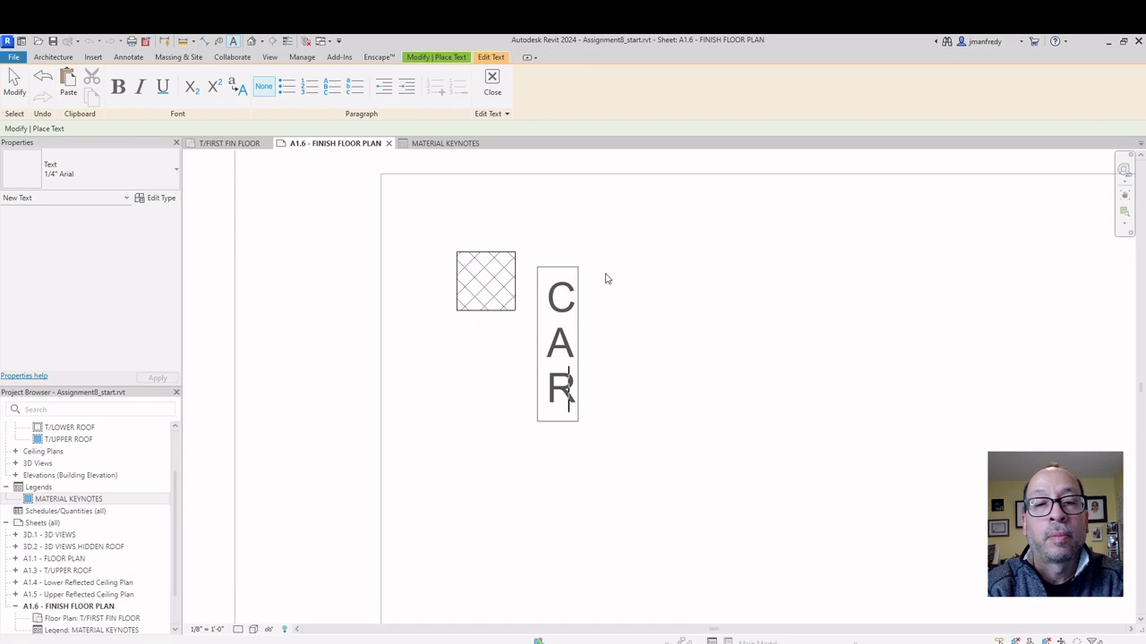
click(605, 280)
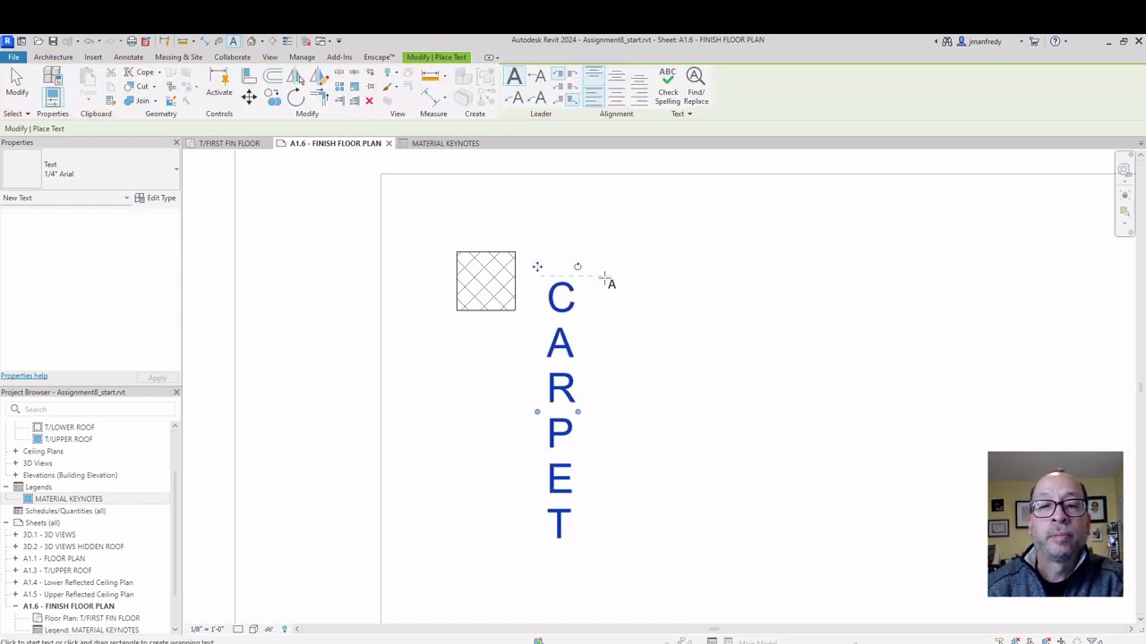
key(Escape)
click(578, 411)
drag(578, 411, 911, 391)
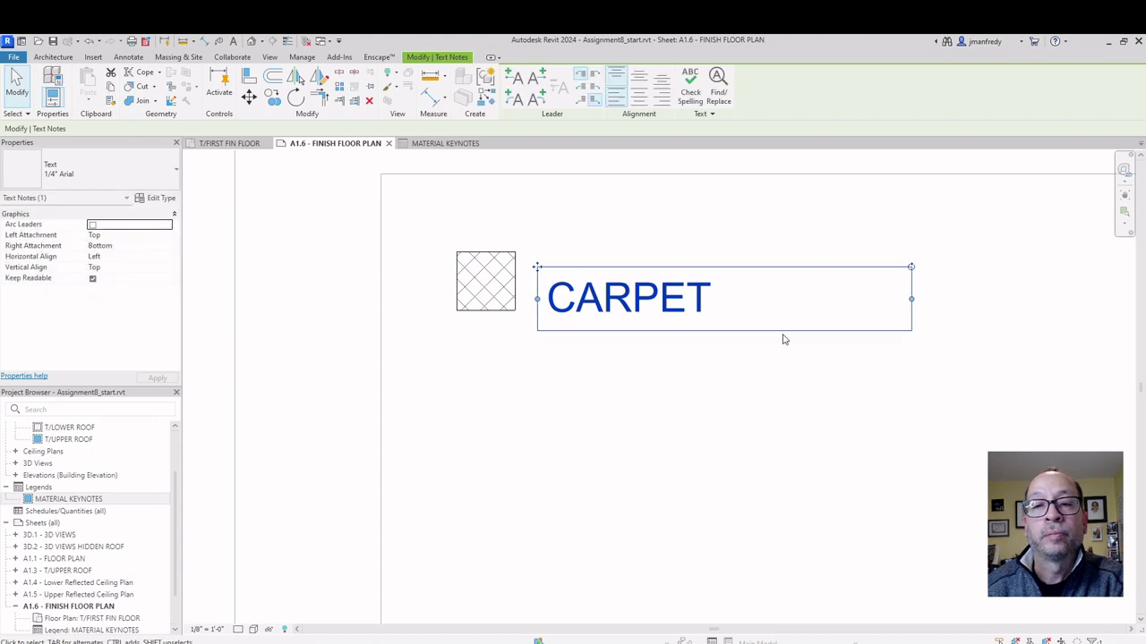
- Extend the note to CARPET TILE CPT-1 on one line and nudge it upward
click(719, 302)
text(C)
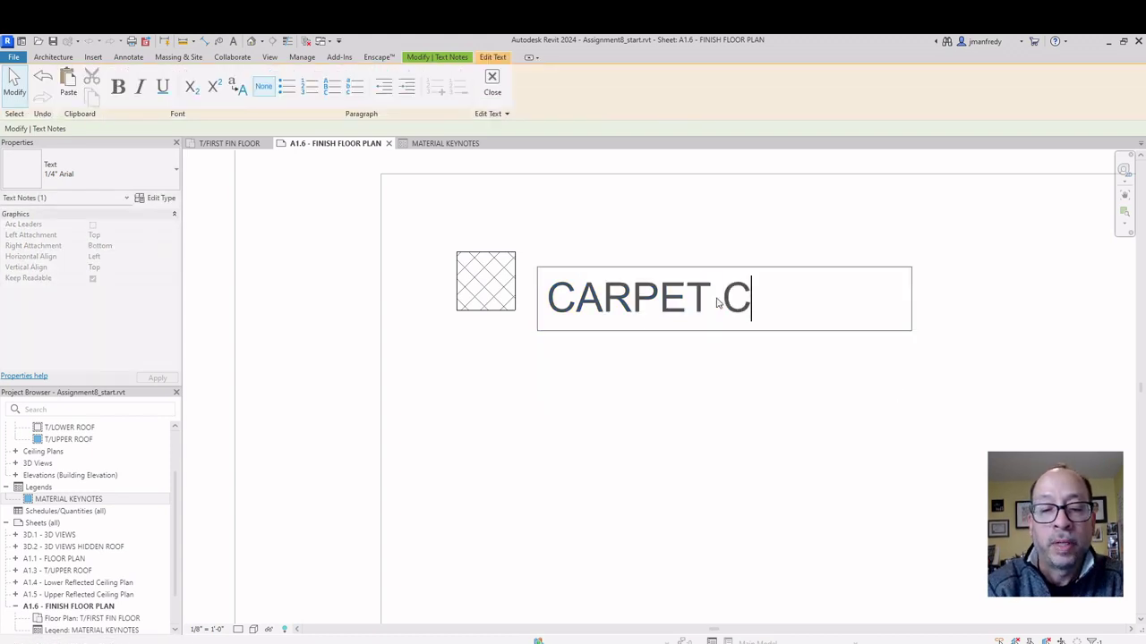
key(BackSpace)
text(TILE CPT)
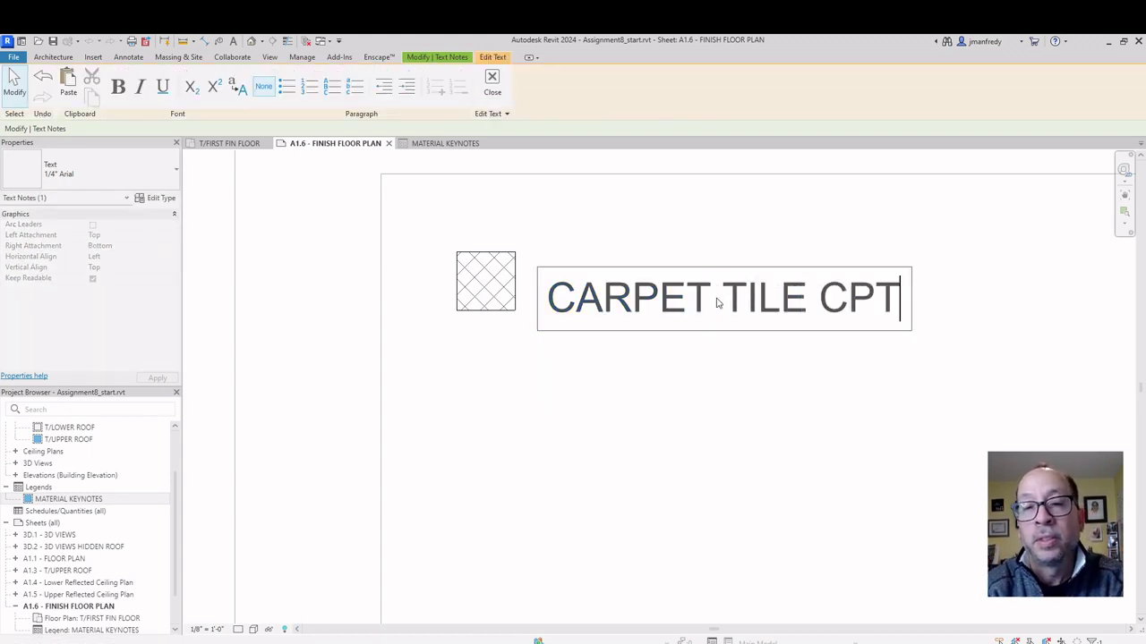
text(-1)
click(882, 265)
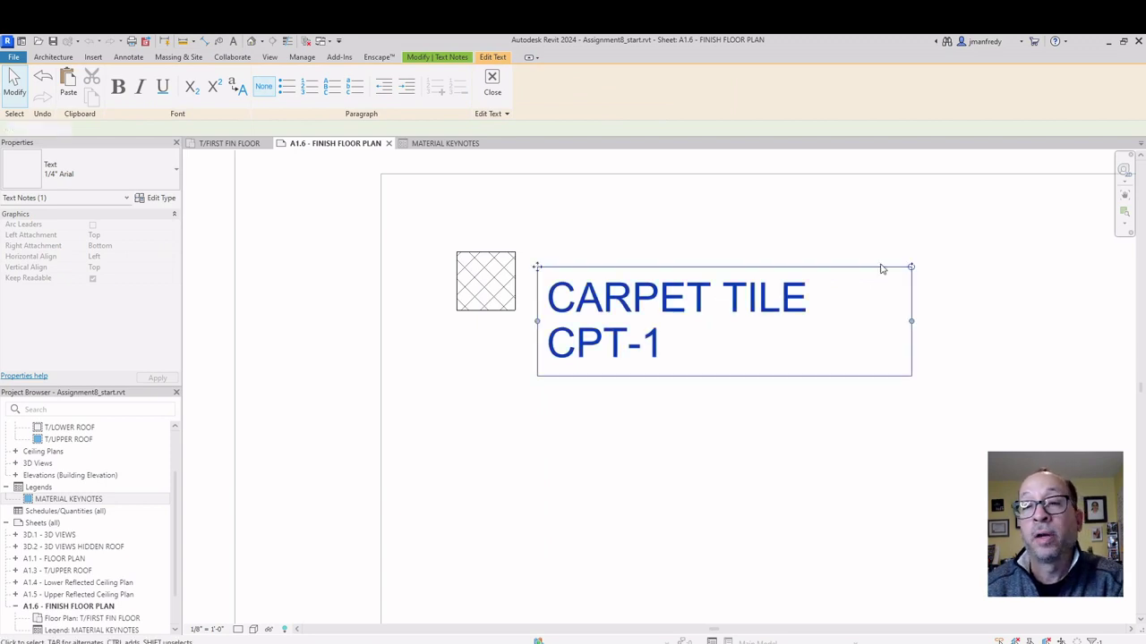
drag(911, 321, 983, 317)
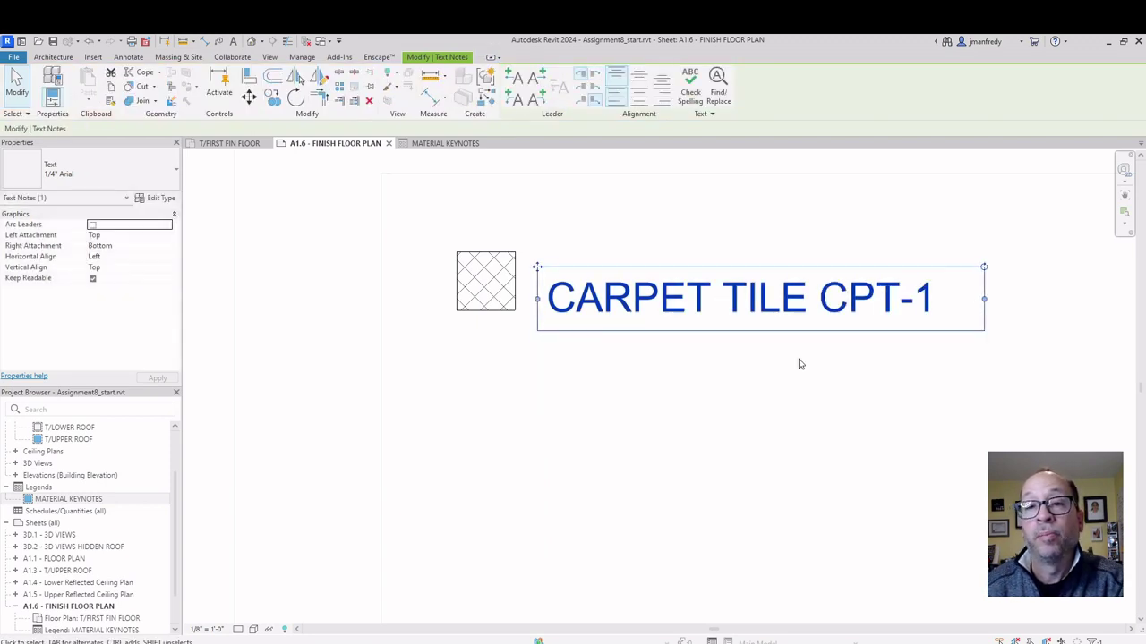
click(672, 334)
click(606, 307)
key(Up)
key(Up)
key(Up)
key(Up)
key(Up)
key(Up)
key(Up)
key(Up)
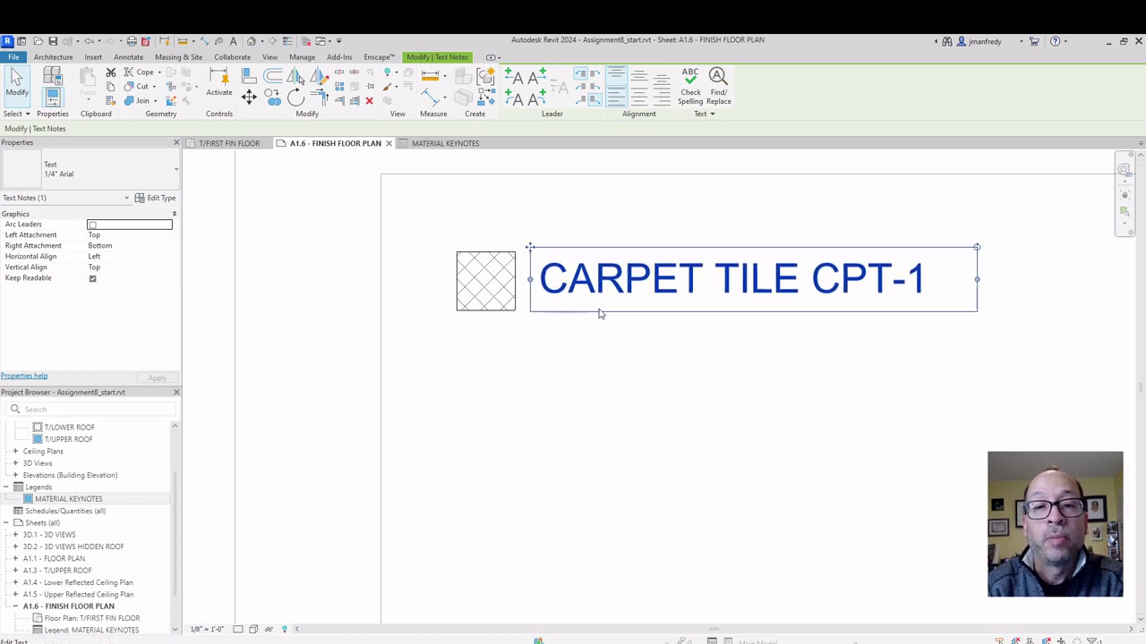
key(Escape)
middle_drag(598, 313, 573, 397)
scroll(572, 396, down, 1)
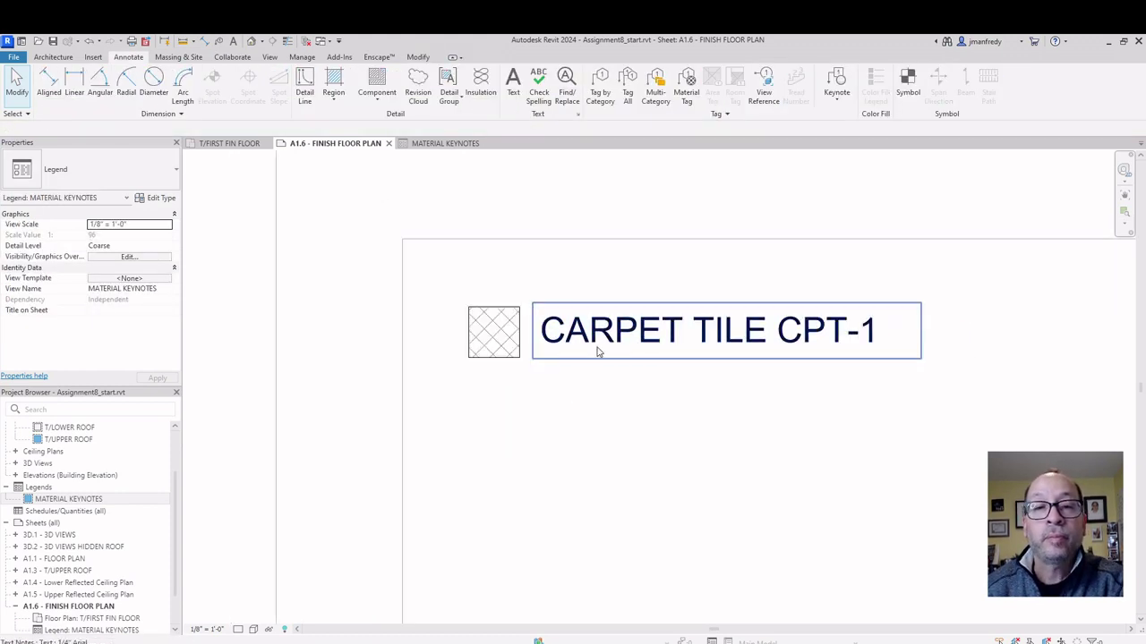
- Copy the CARPET TILE CPT-1 note to a position above the entry
click(617, 344)
click(640, 342)
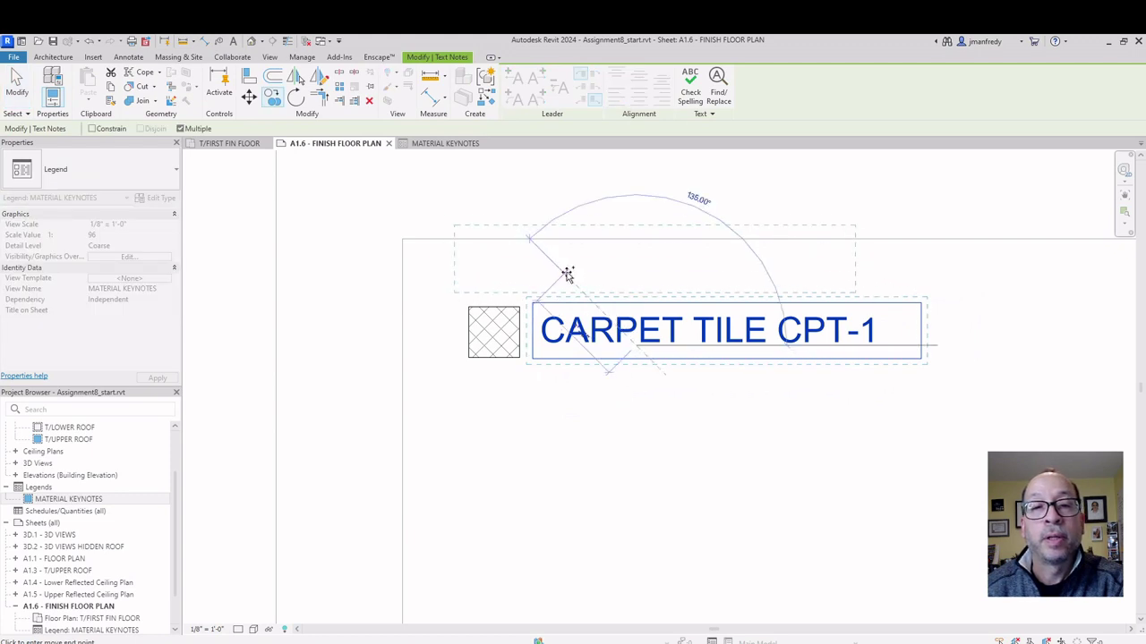
click(564, 248)
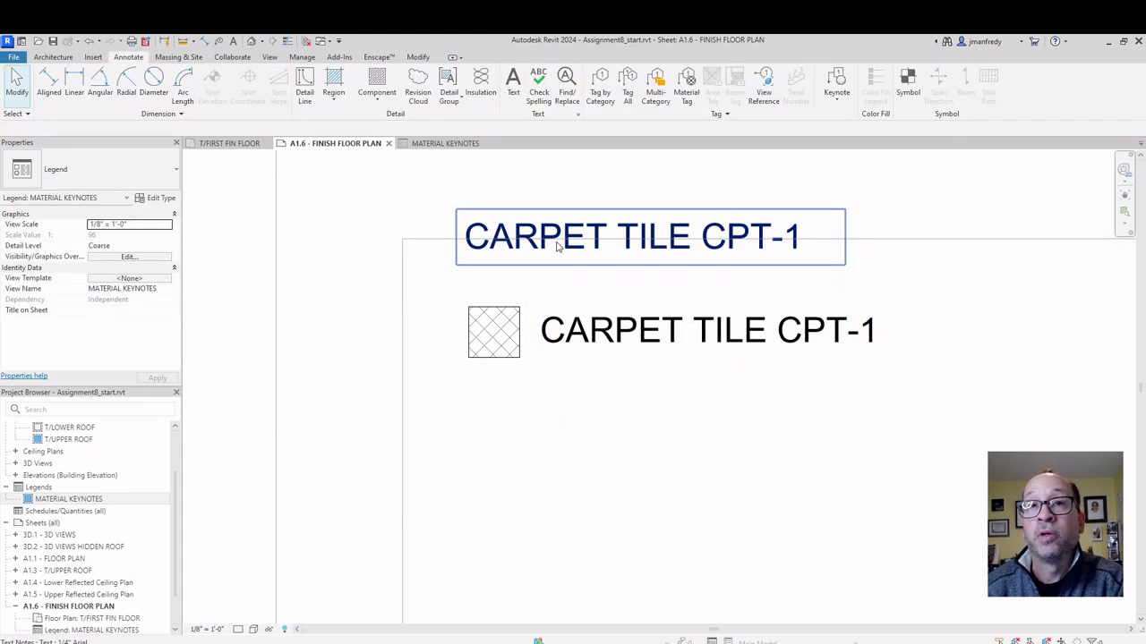
- Change the copied note's text to MATERIAL KEYNOTES and widen it to fit one line
double_click(570, 252)
drag(788, 235, 403, 238)
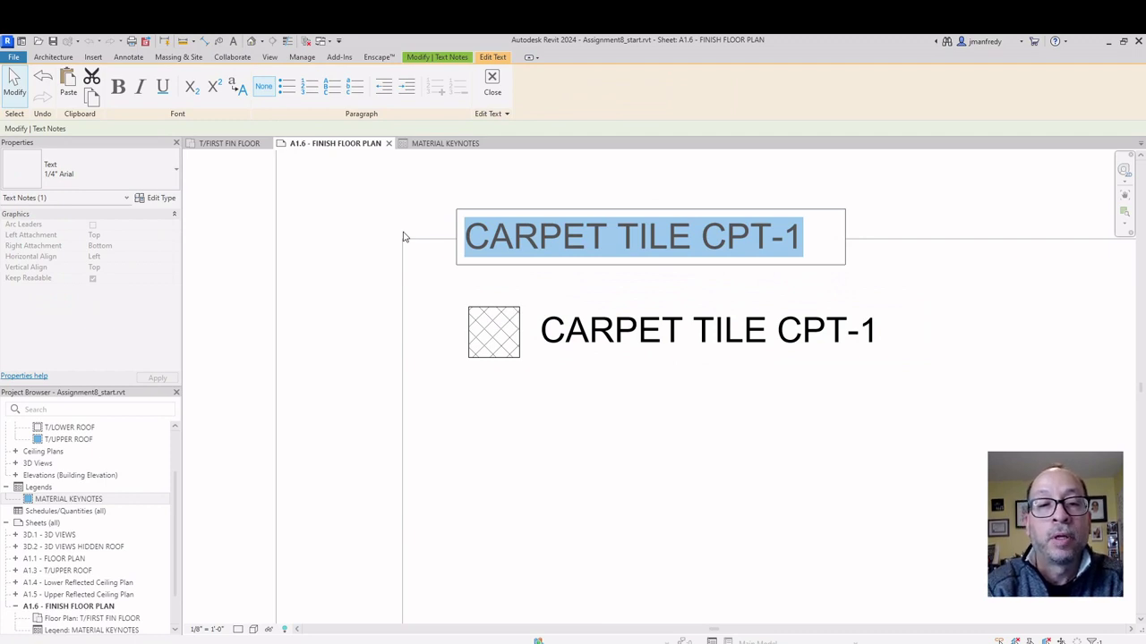
click(590, 233)
drag(805, 241, 543, 255)
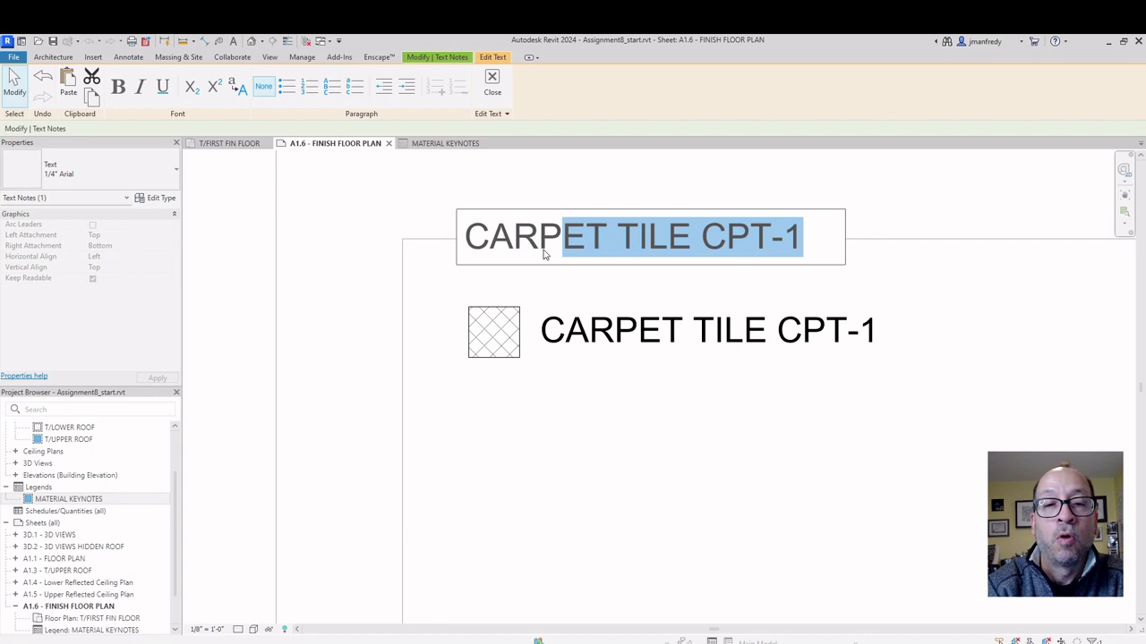
key(BackSpace)
key(BackSpace)
key(BackSpace)
key(BackSpace)
key(BackSpace)
text(MATERIA)
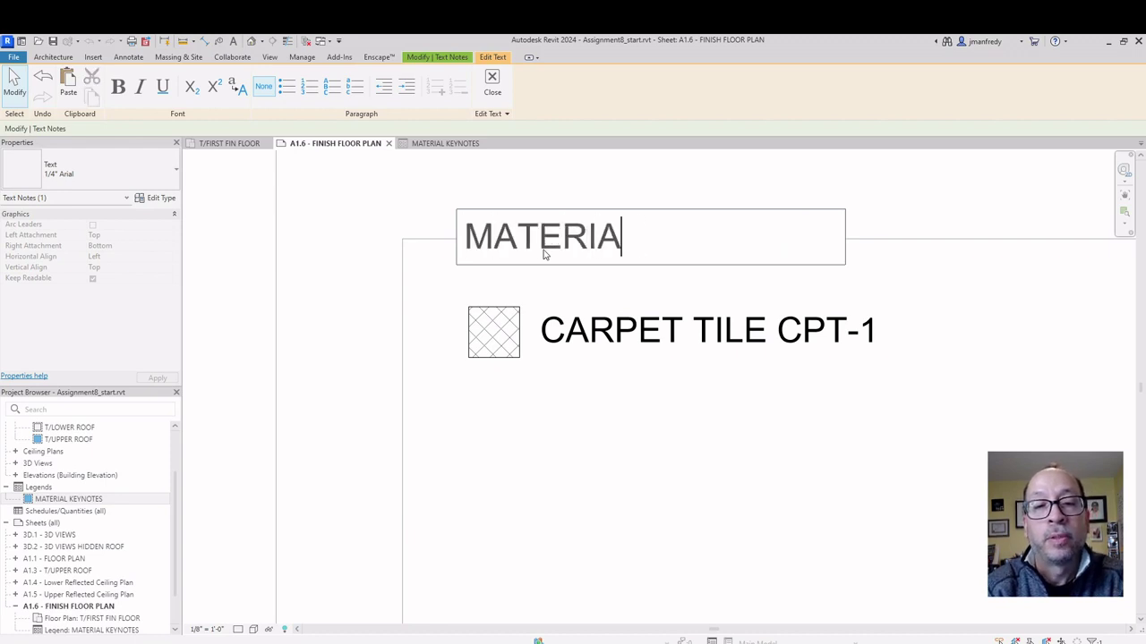
text(L KEYNOTES)
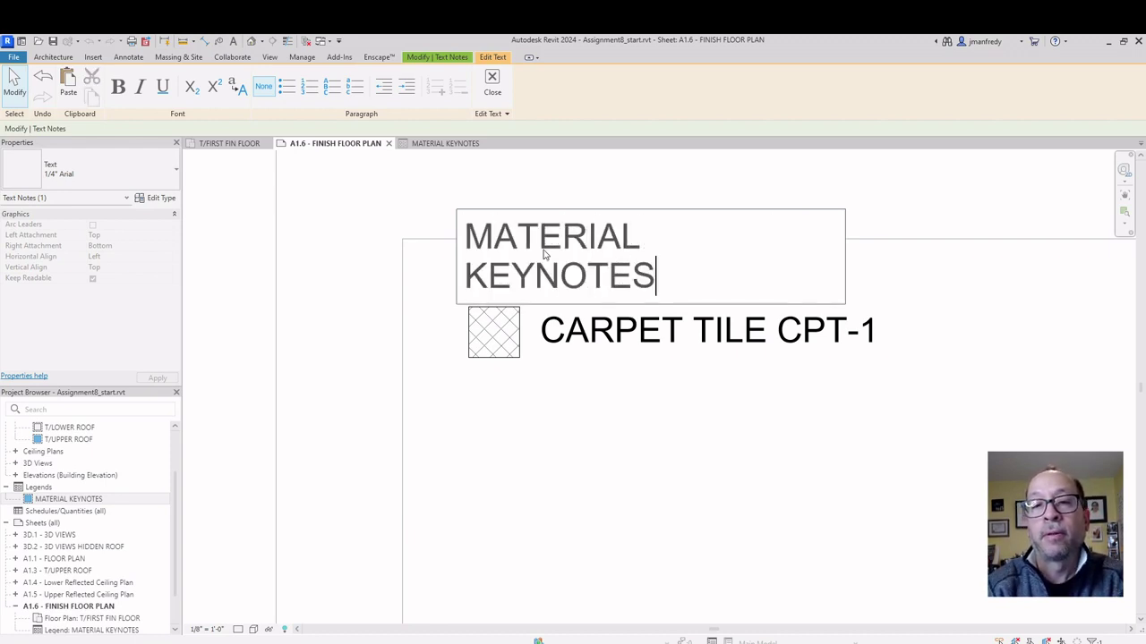
click(615, 190)
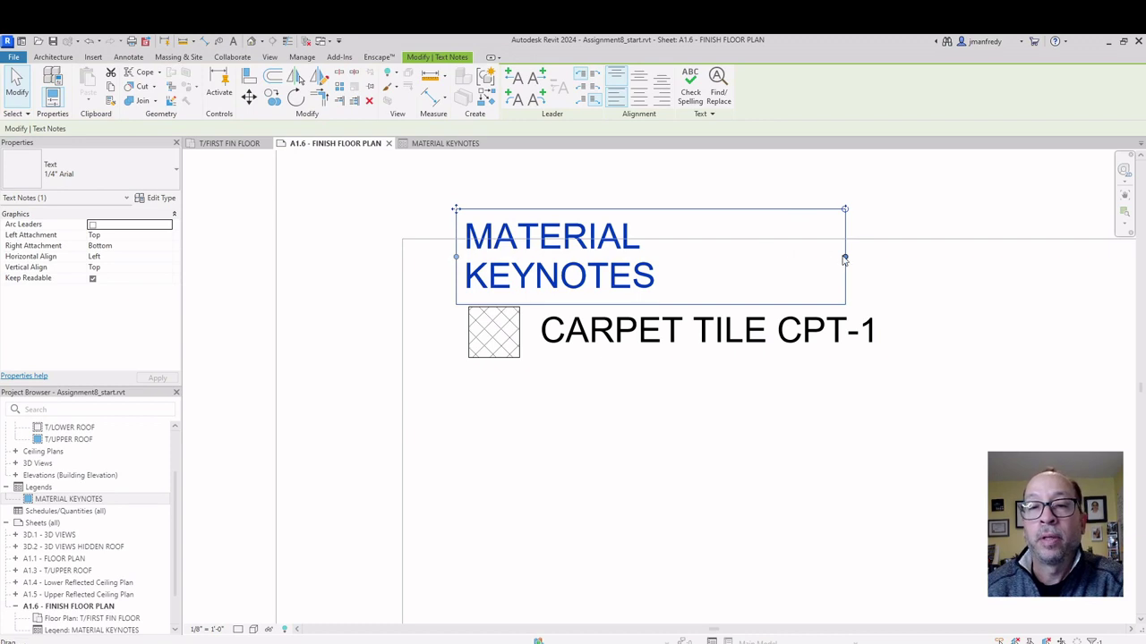
drag(844, 259, 936, 274)
click(931, 279)
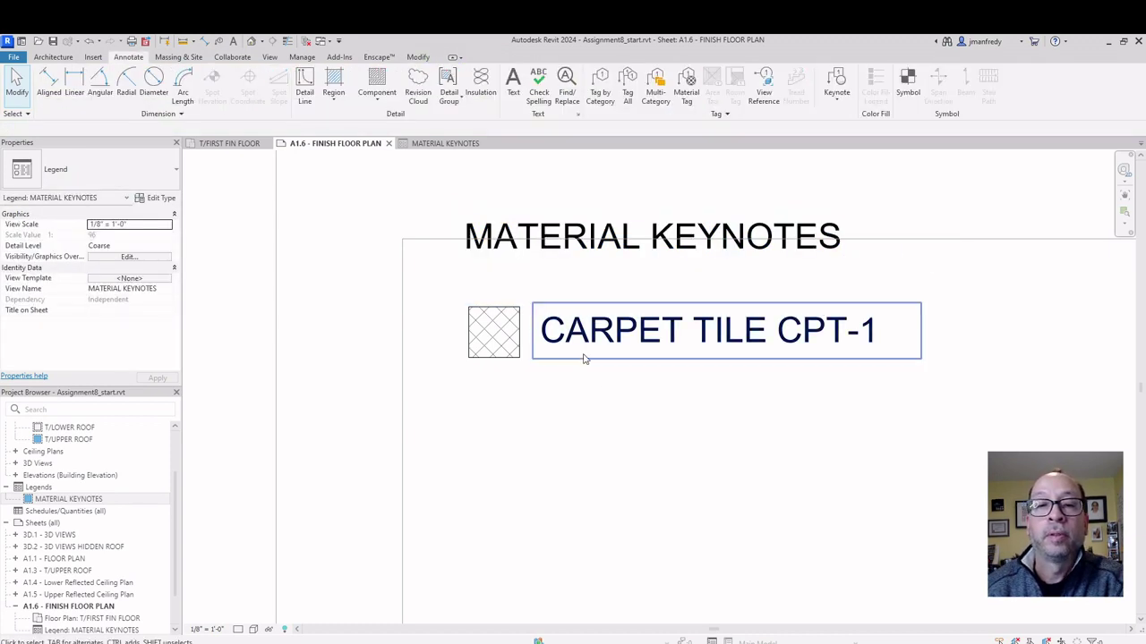
- Switch the CARPET TILE CPT-1 note to the 3/32" Arial text type
click(555, 262)
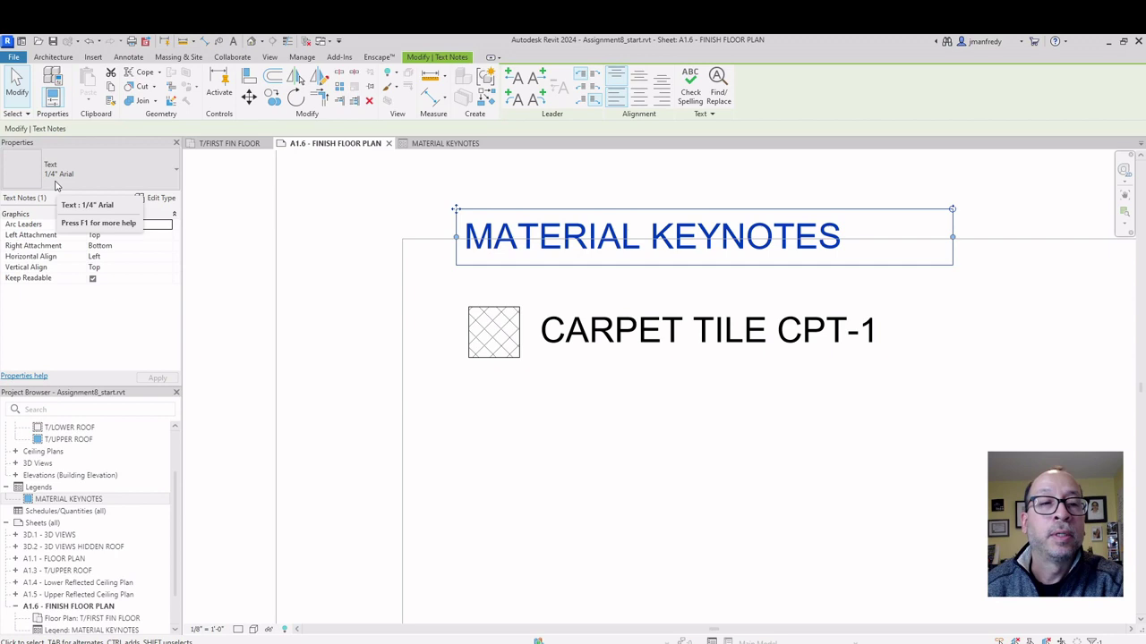
click(584, 342)
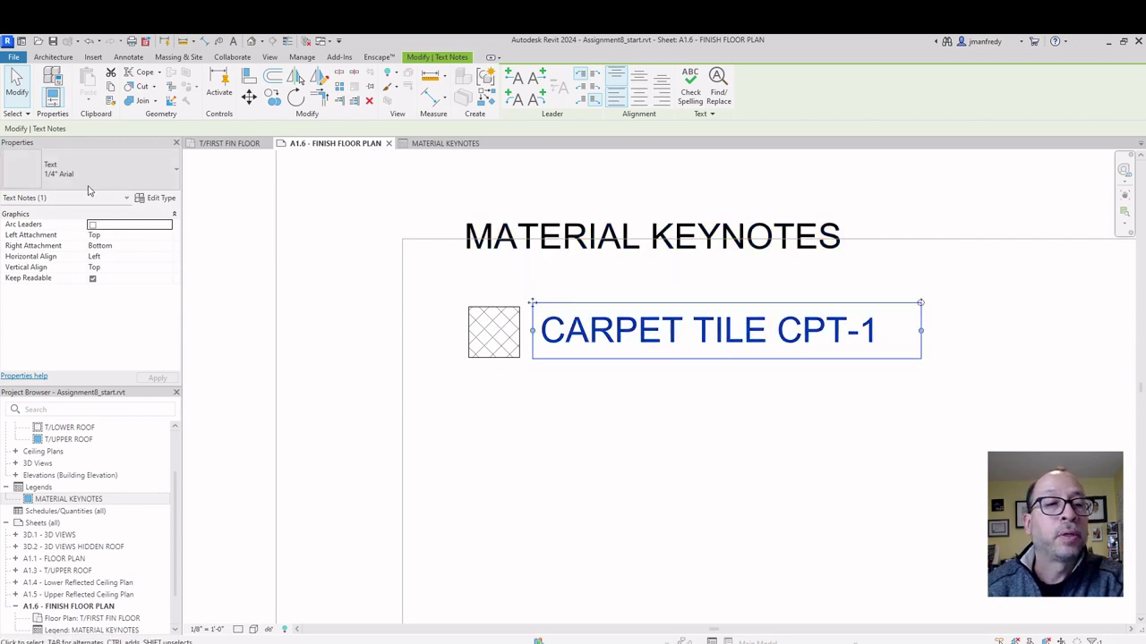
click(122, 179)
click(75, 231)
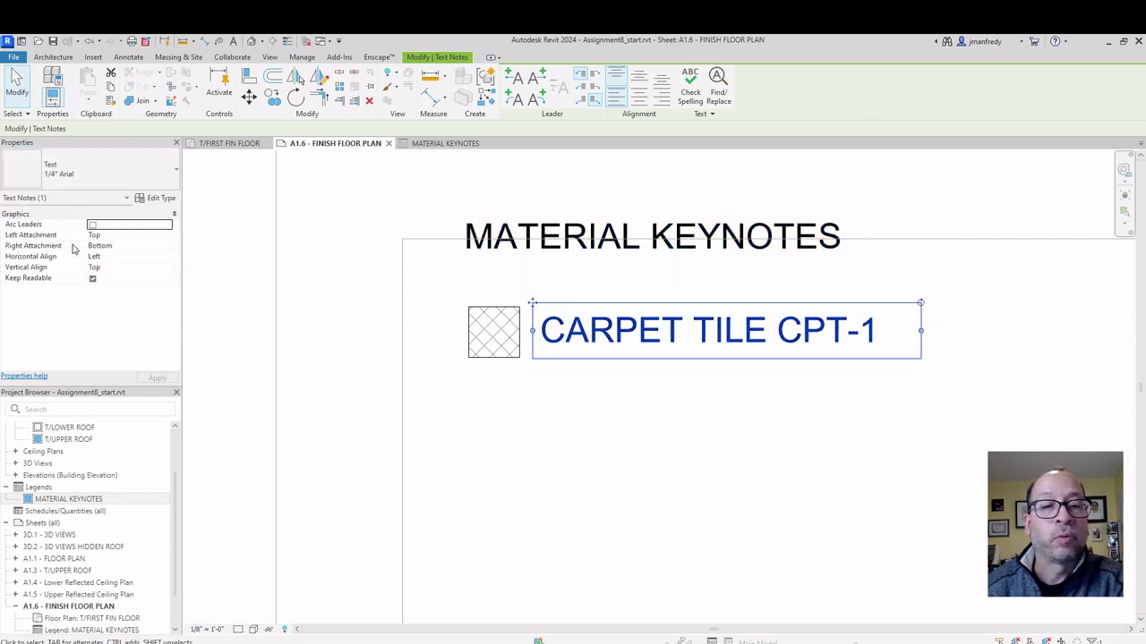
click(578, 363)
- Nudge the carpet note down slightly and move the MATERIAL KEYNOTES title closer above it
click(537, 309)
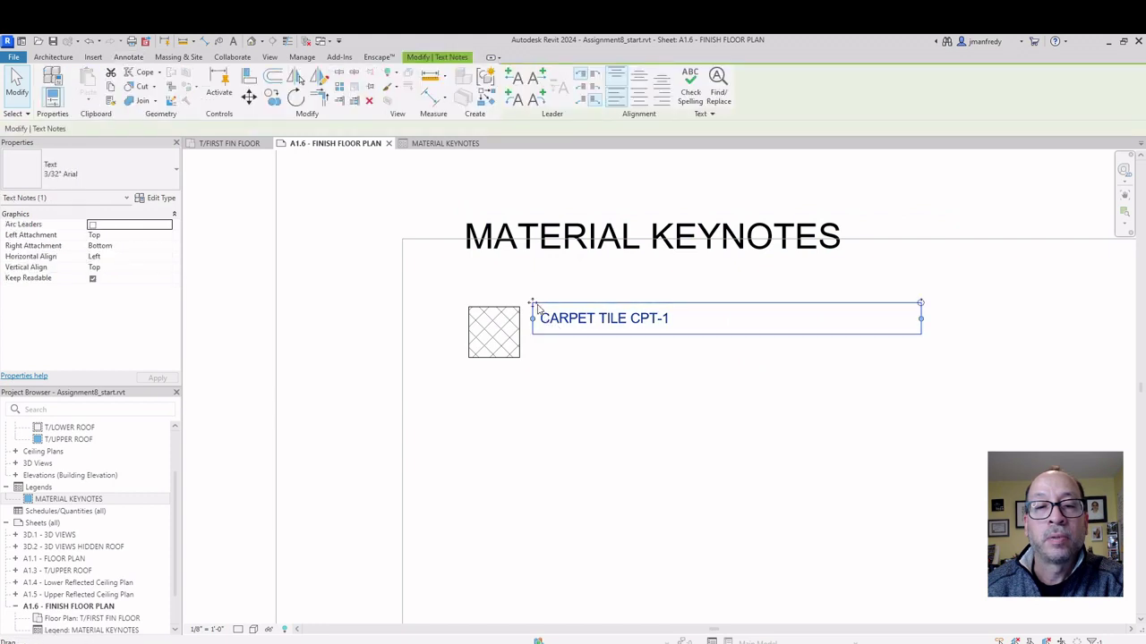
drag(534, 304, 535, 318)
click(540, 261)
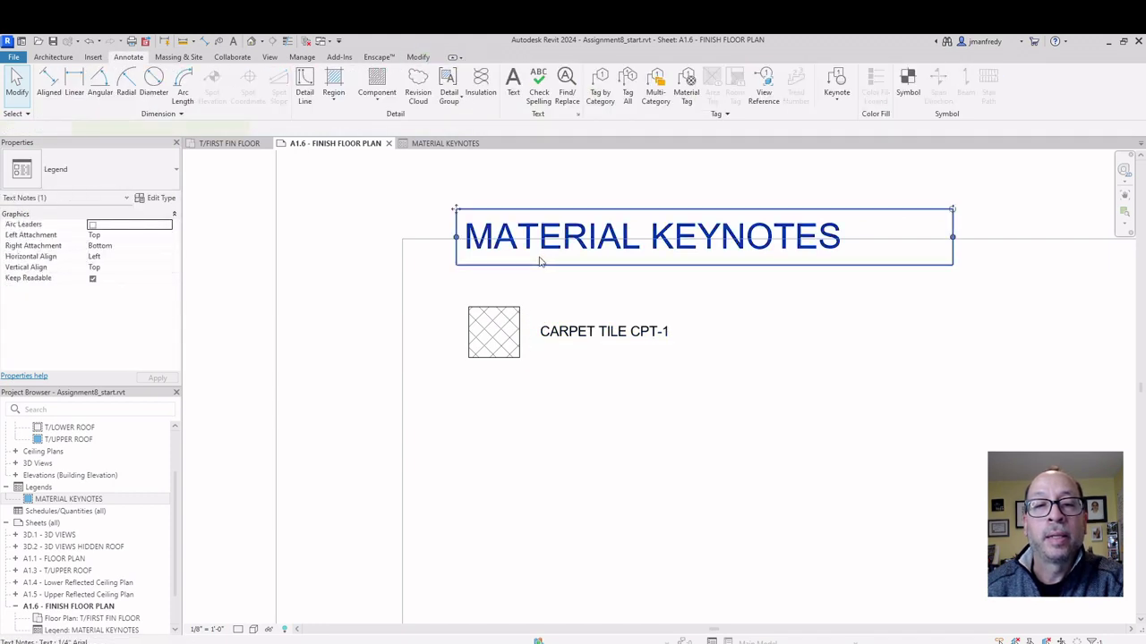
drag(455, 209, 455, 236)
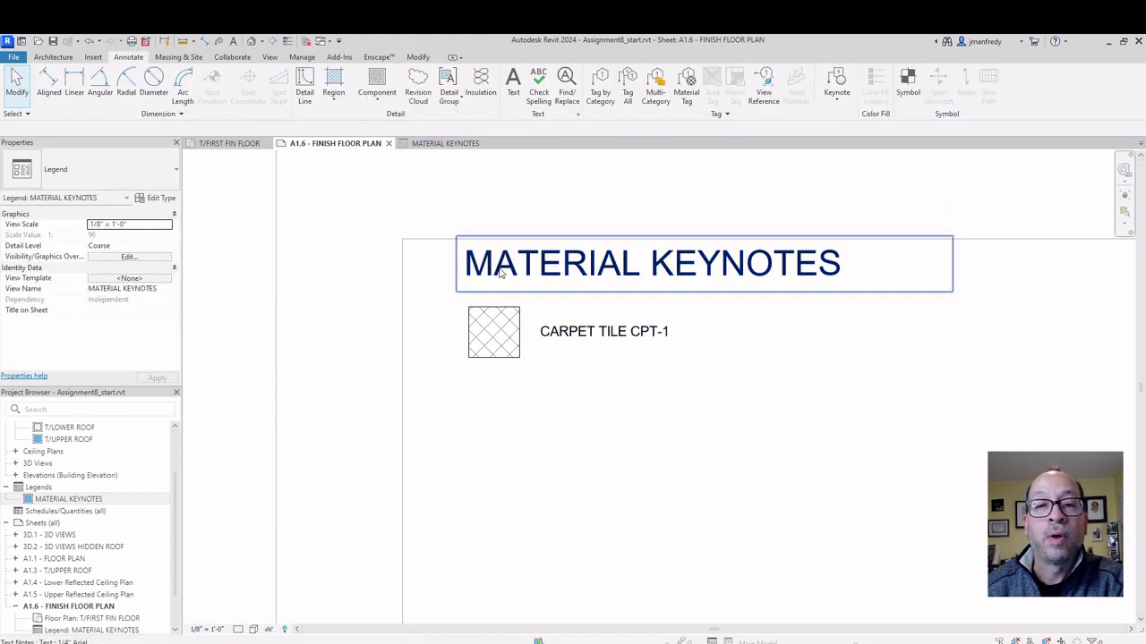
- Inspect the title's 1/4" Arial type properties and close them without changes
click(162, 199)
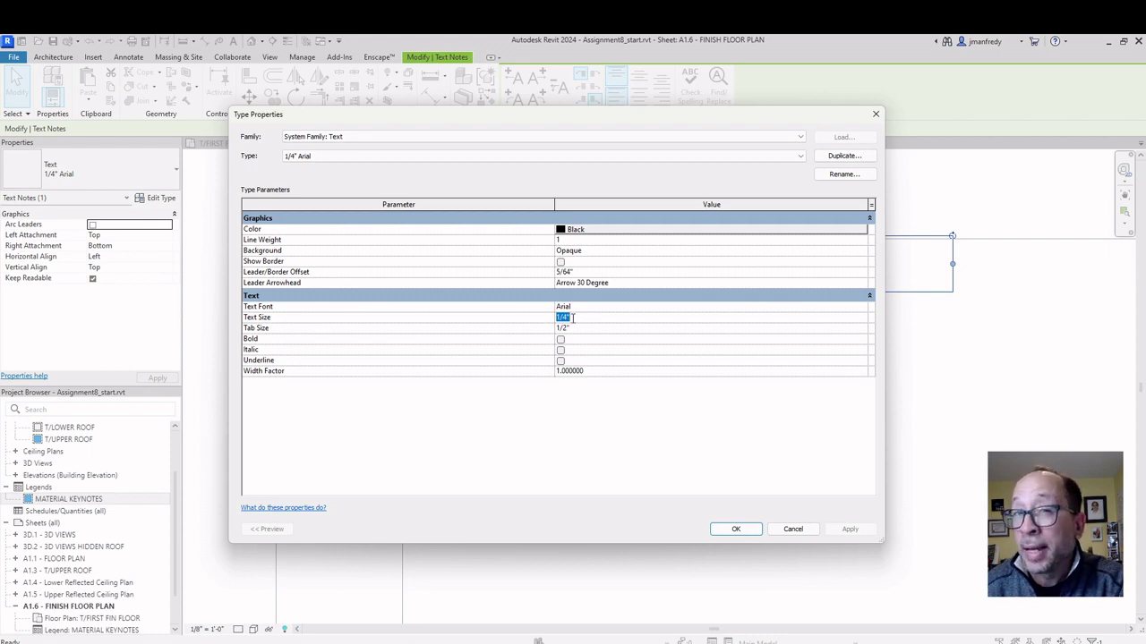
click(580, 306)
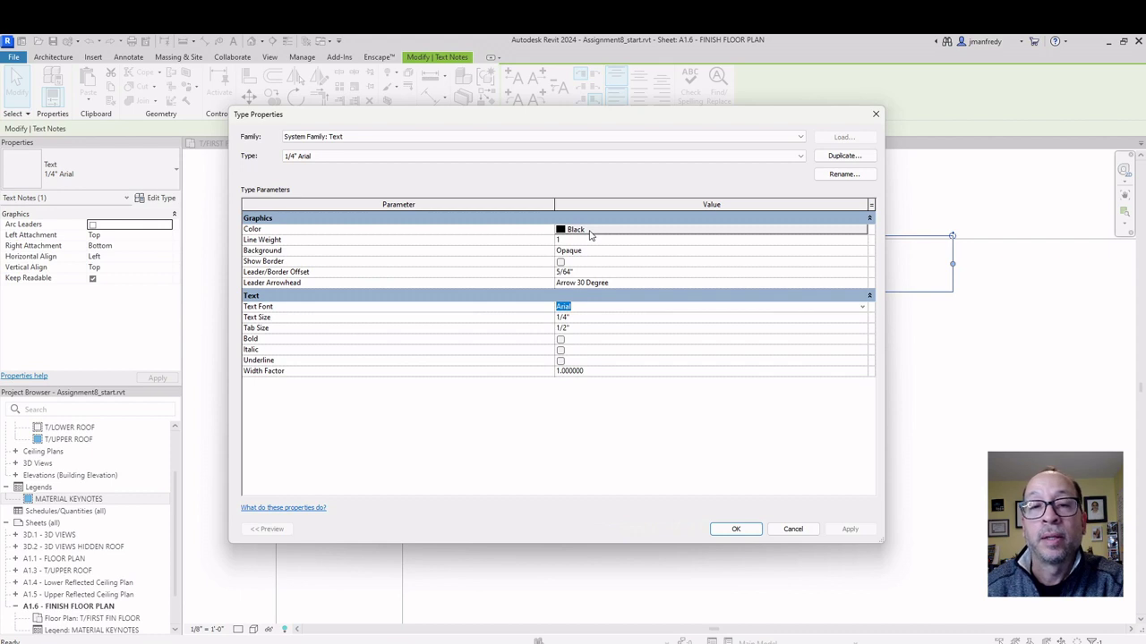
right_click(552, 317)
key(Escape)
key(Escape)
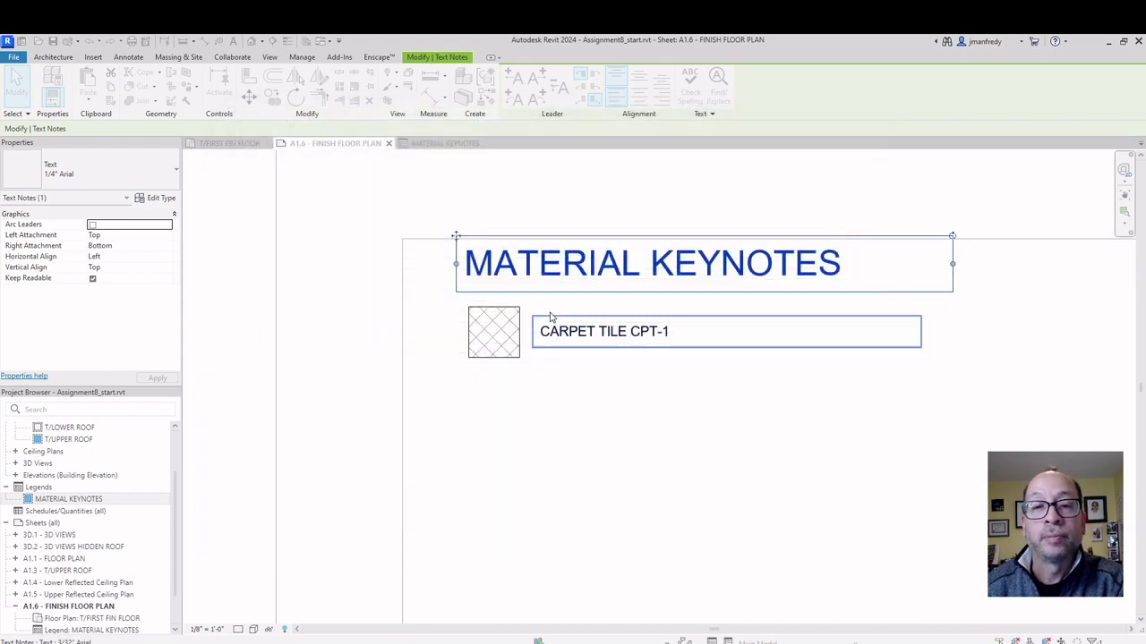
key(Escape)
- Reopen the title's type properties and start duplicating the 1/4" Arial type
click(516, 269)
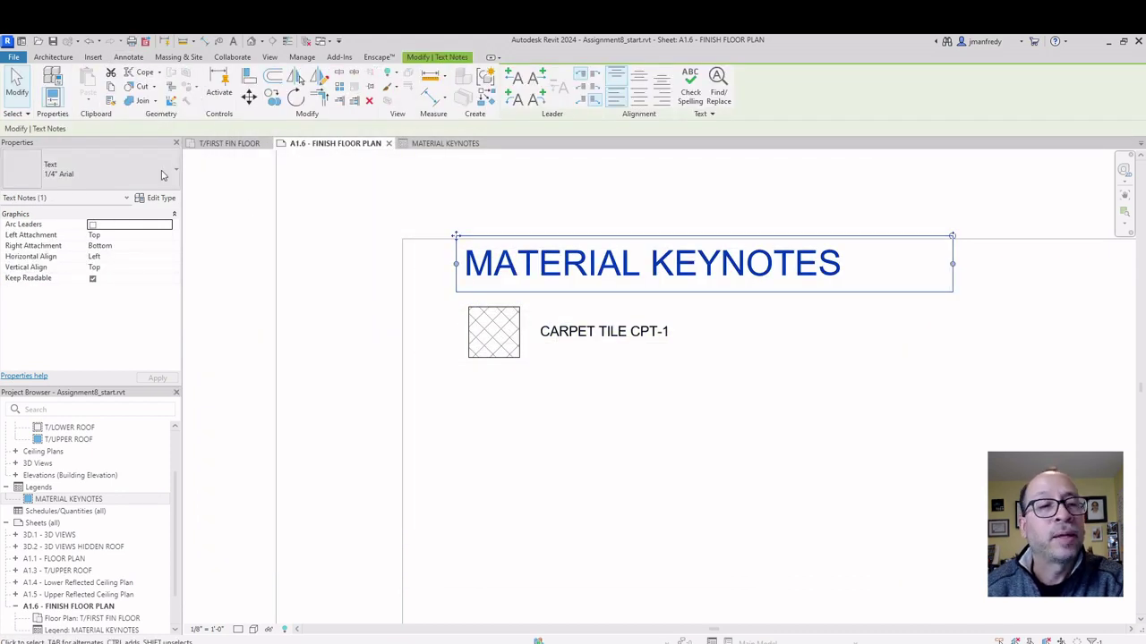
click(158, 198)
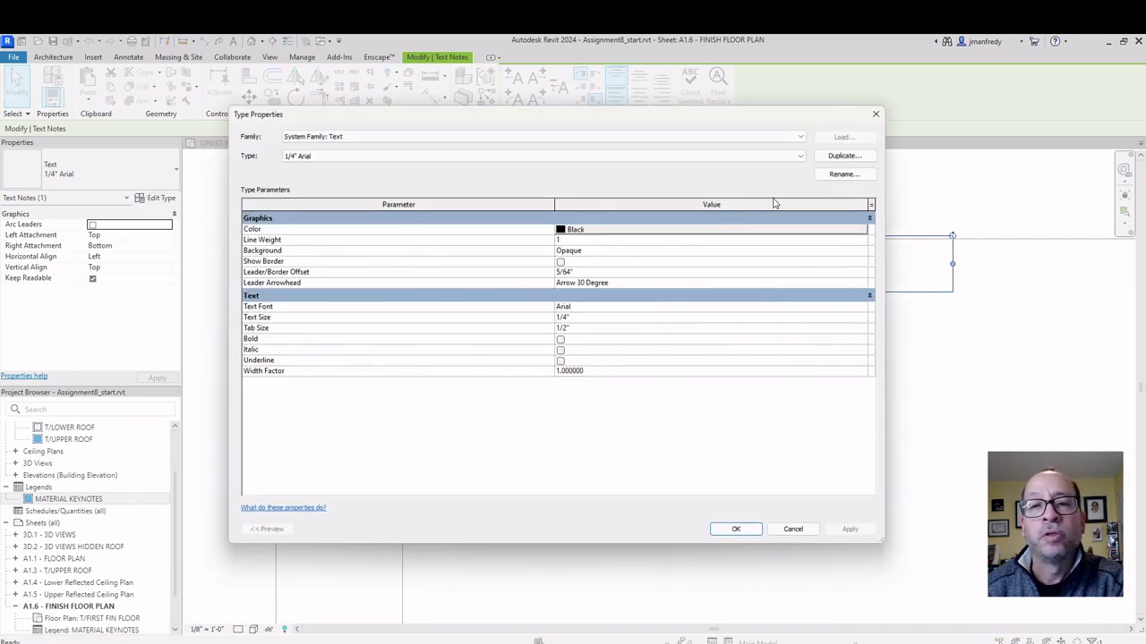
click(842, 156)
- Name the new type TITLE UNDERLINE, enable Underline, and apply it to the title
click(554, 320)
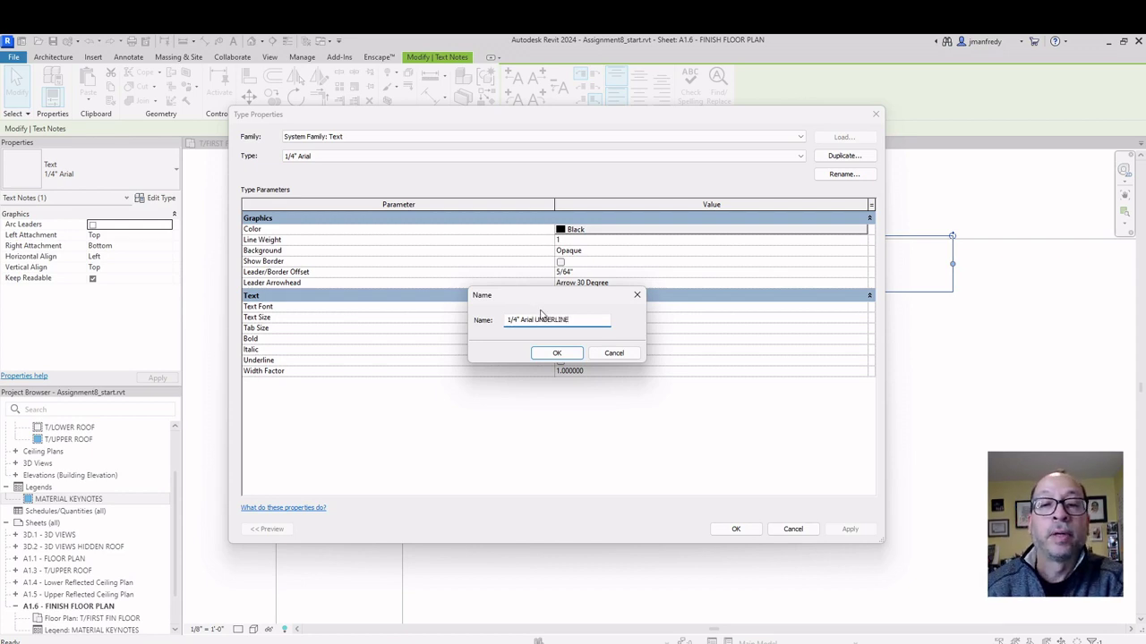
drag(580, 320, 464, 319)
text(TITLE)
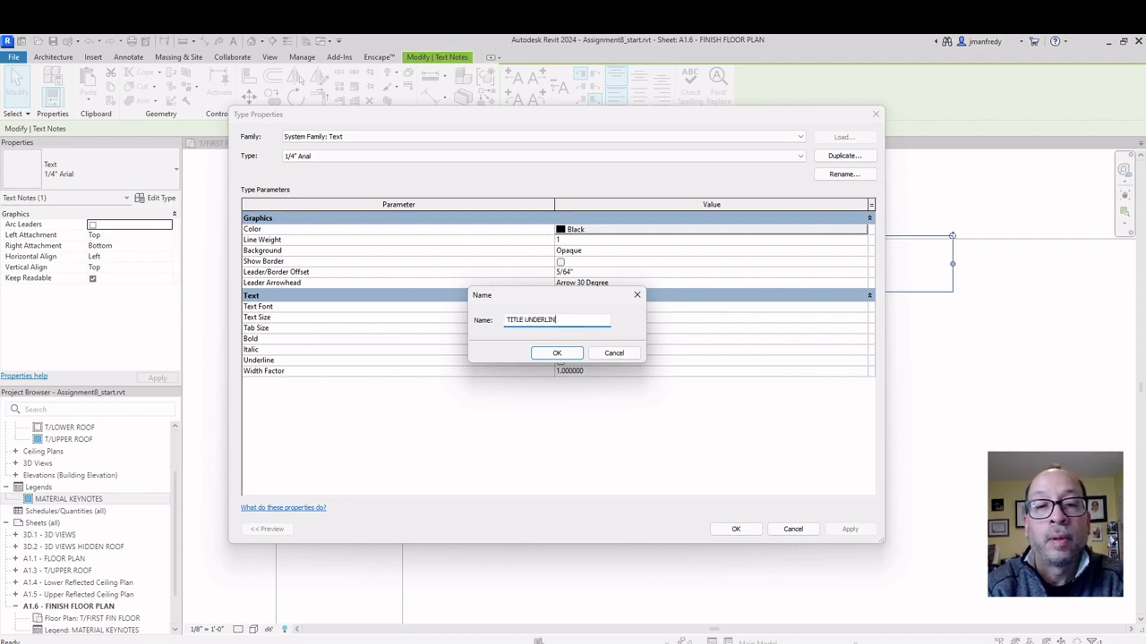
click(554, 354)
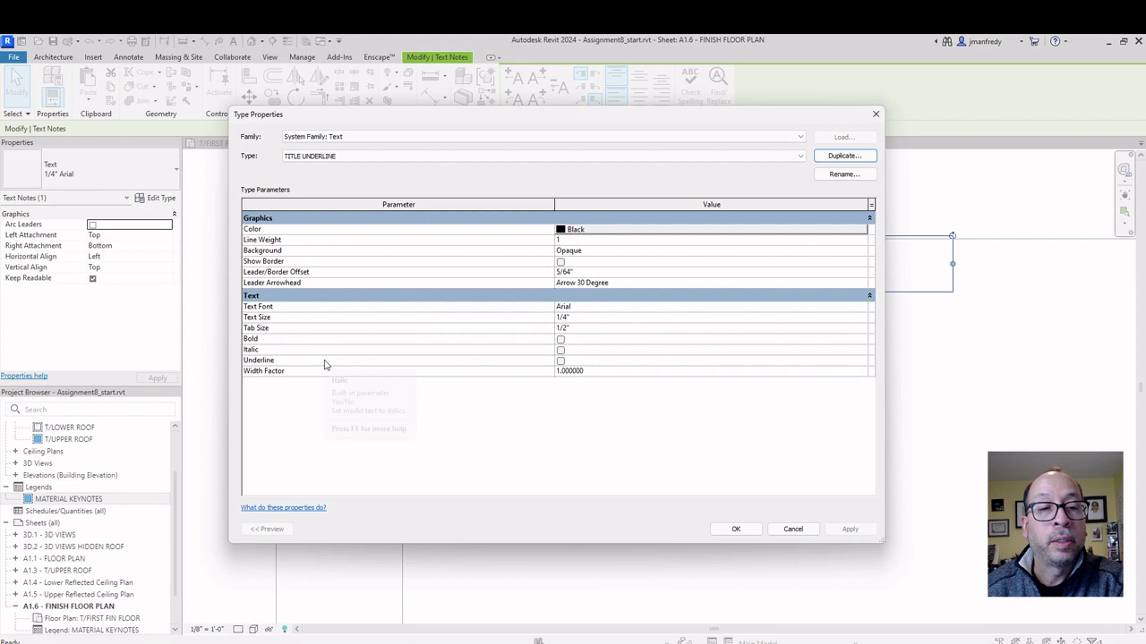
click(560, 361)
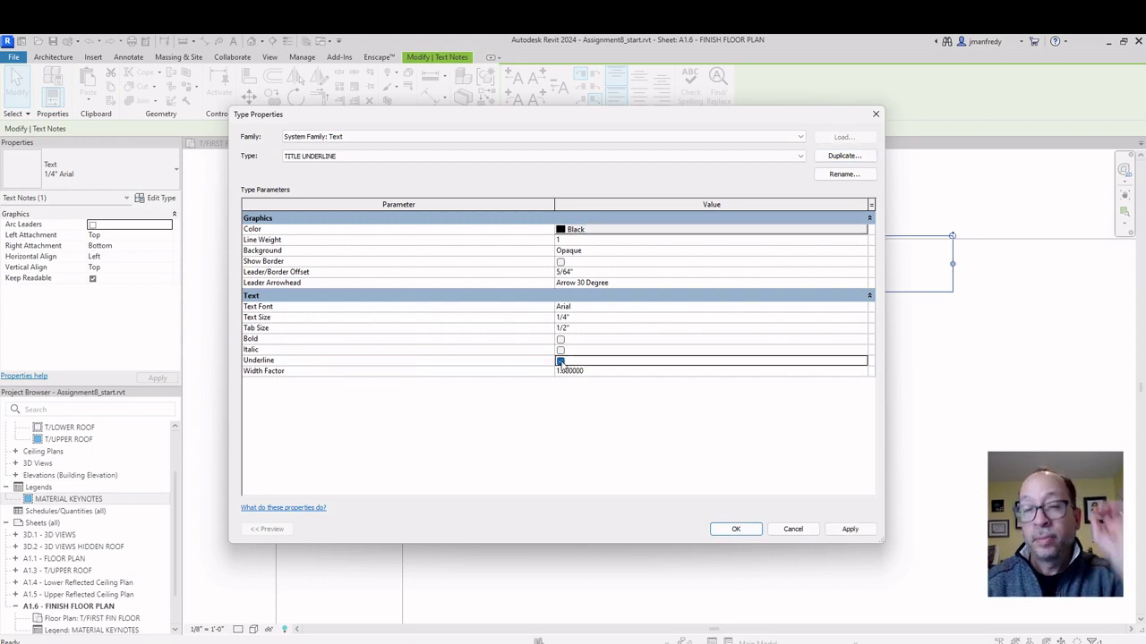
click(595, 371)
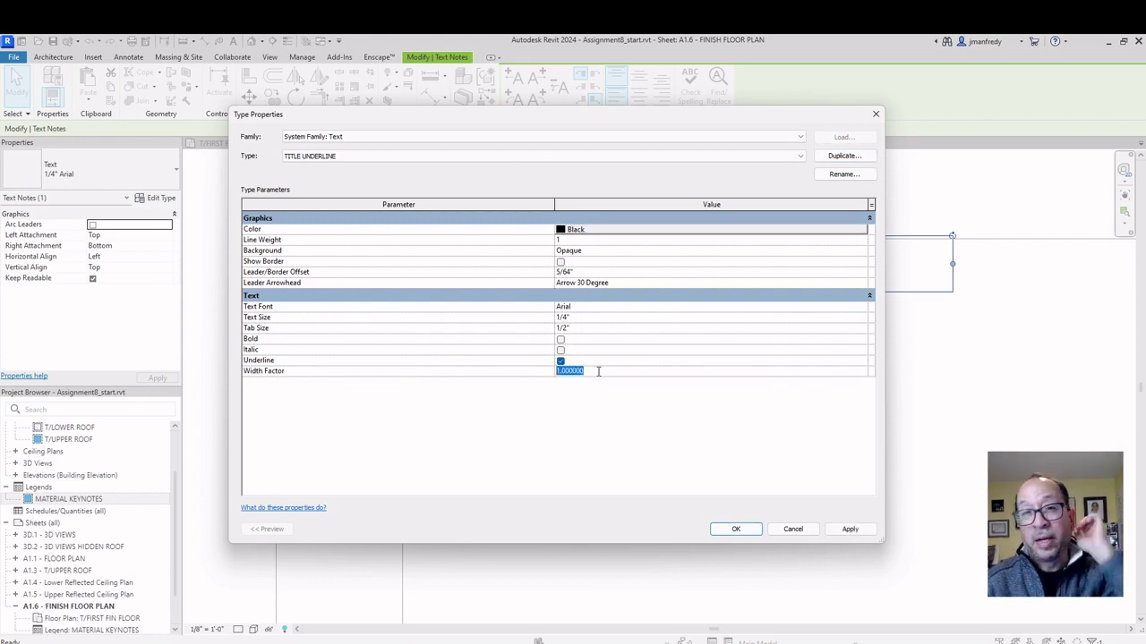
key(BackSpace)
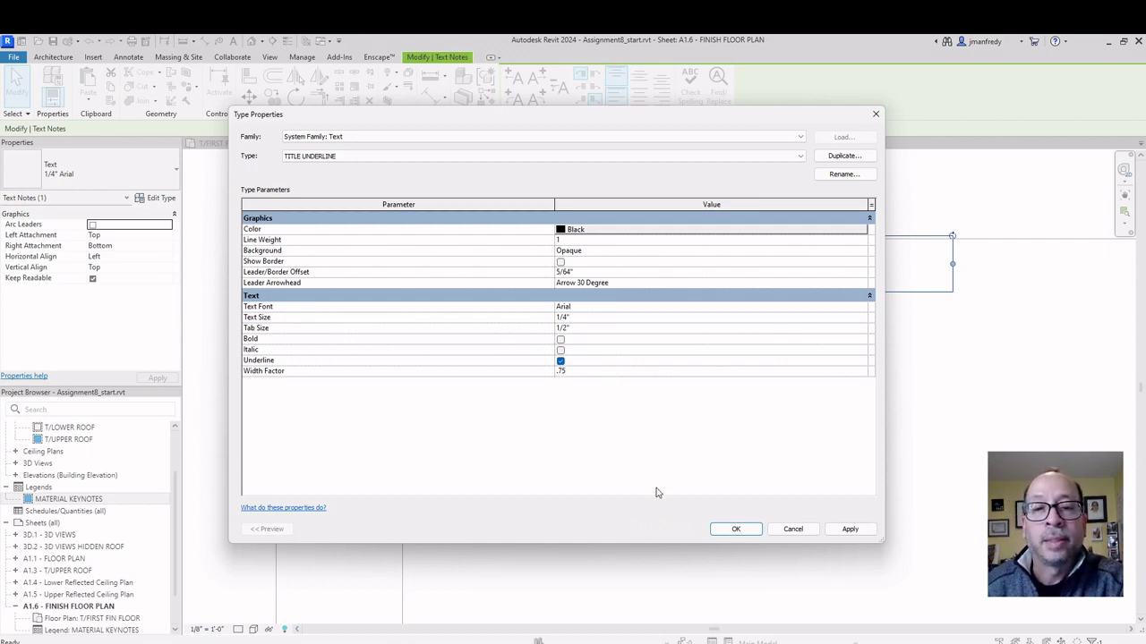
click(731, 528)
click(591, 399)
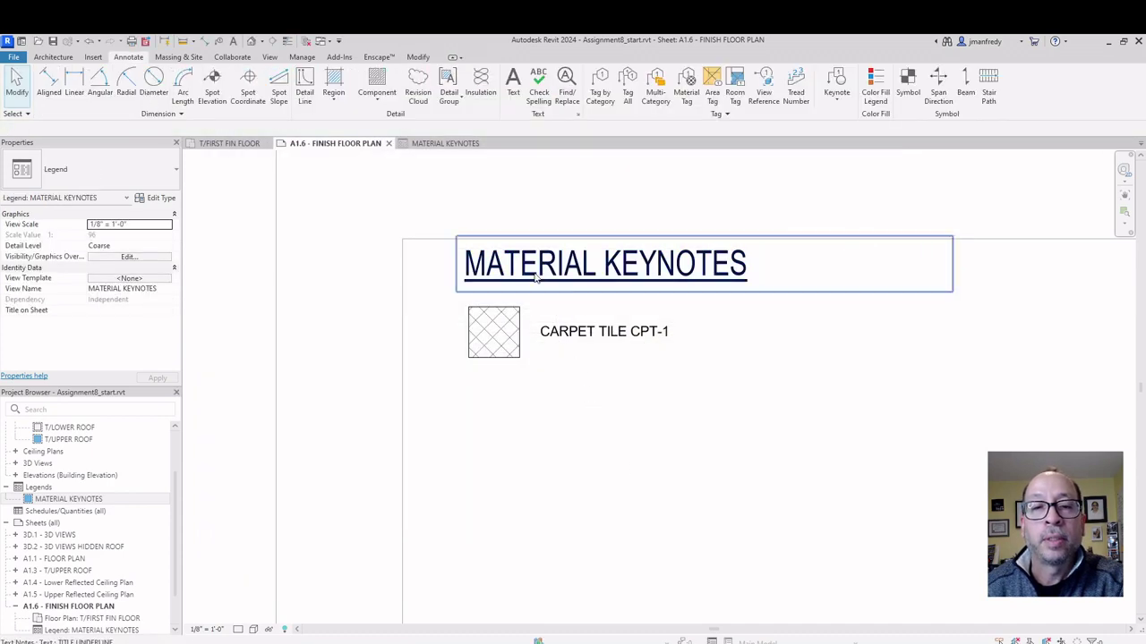
- Check the title, CARPET TILE note and crosshatch swatch, then zoom out on the sheet
scroll(568, 367, up, 2)
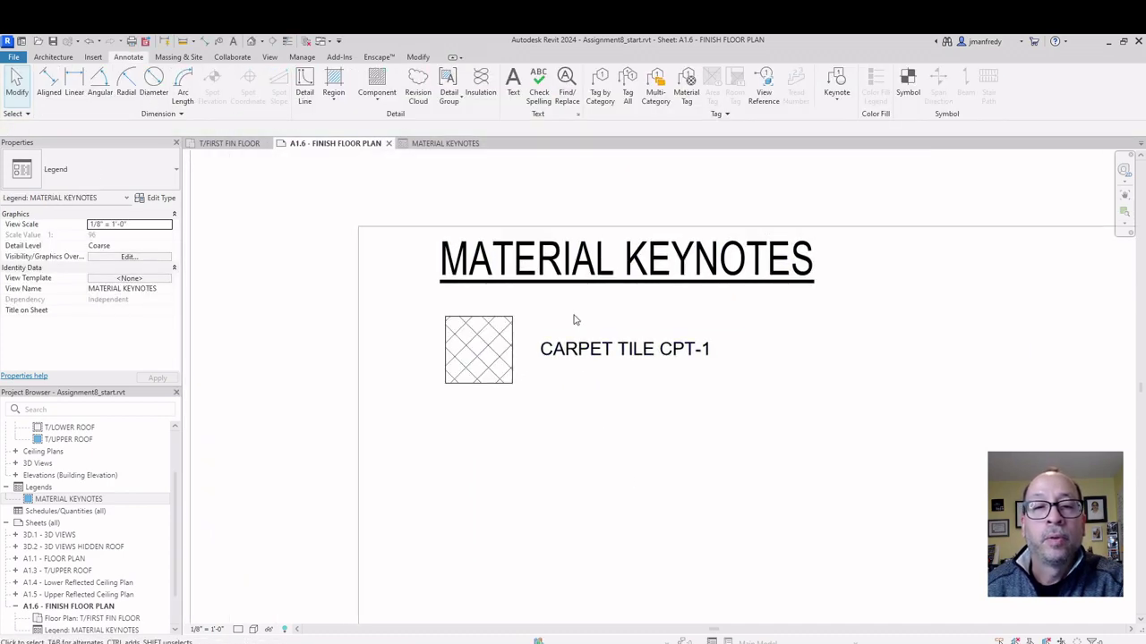
click(564, 280)
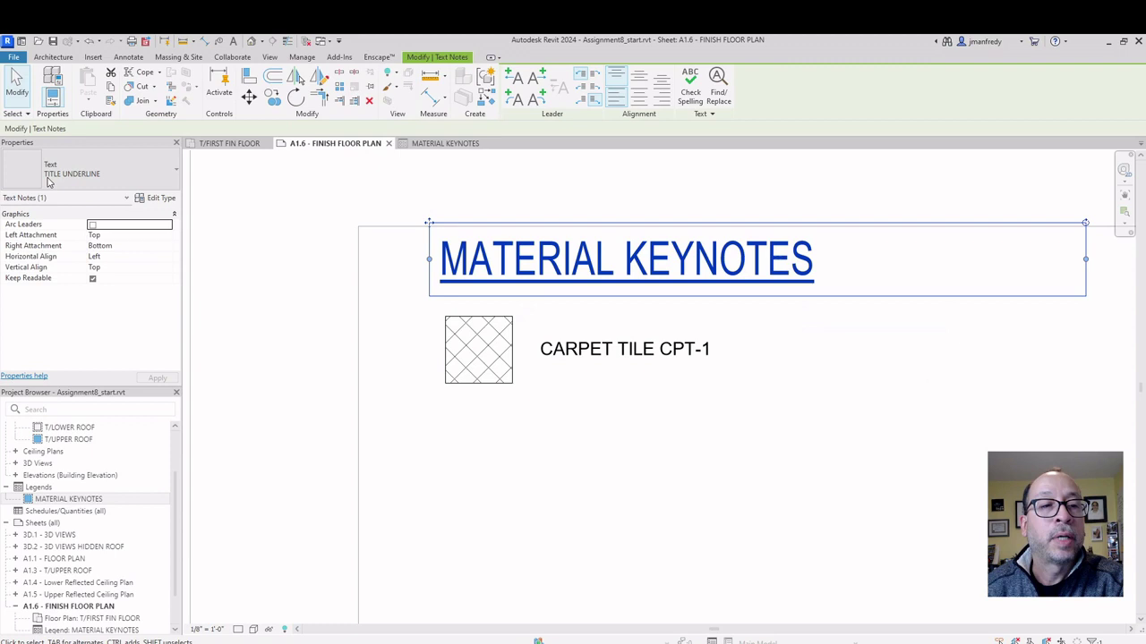
click(614, 353)
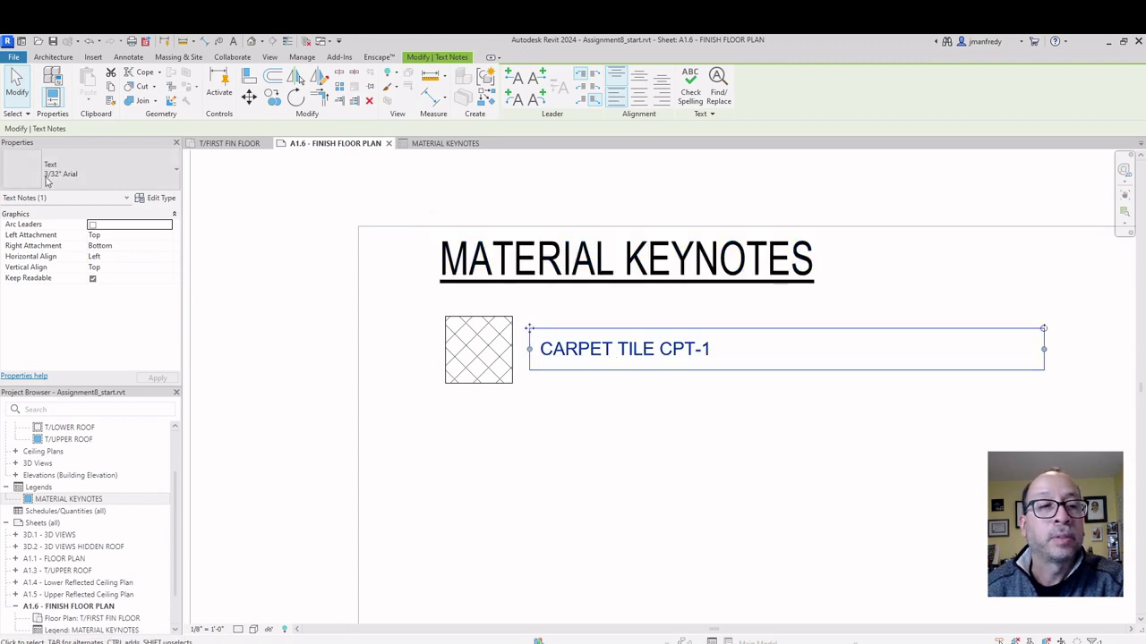
click(618, 445)
middle_drag(620, 448, 615, 425)
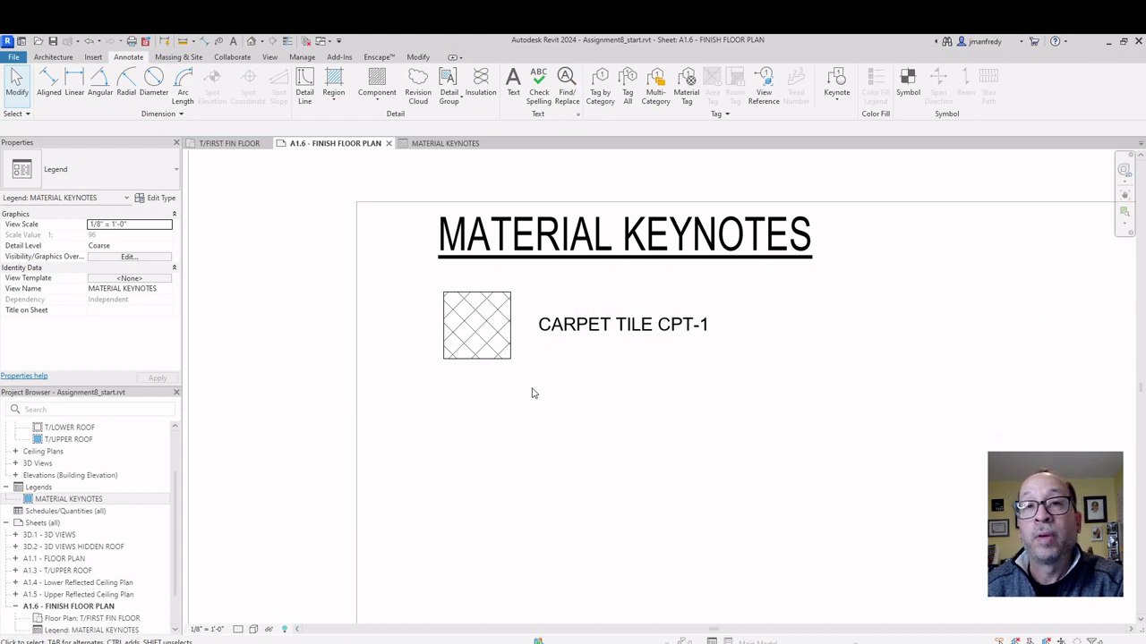
click(487, 361)
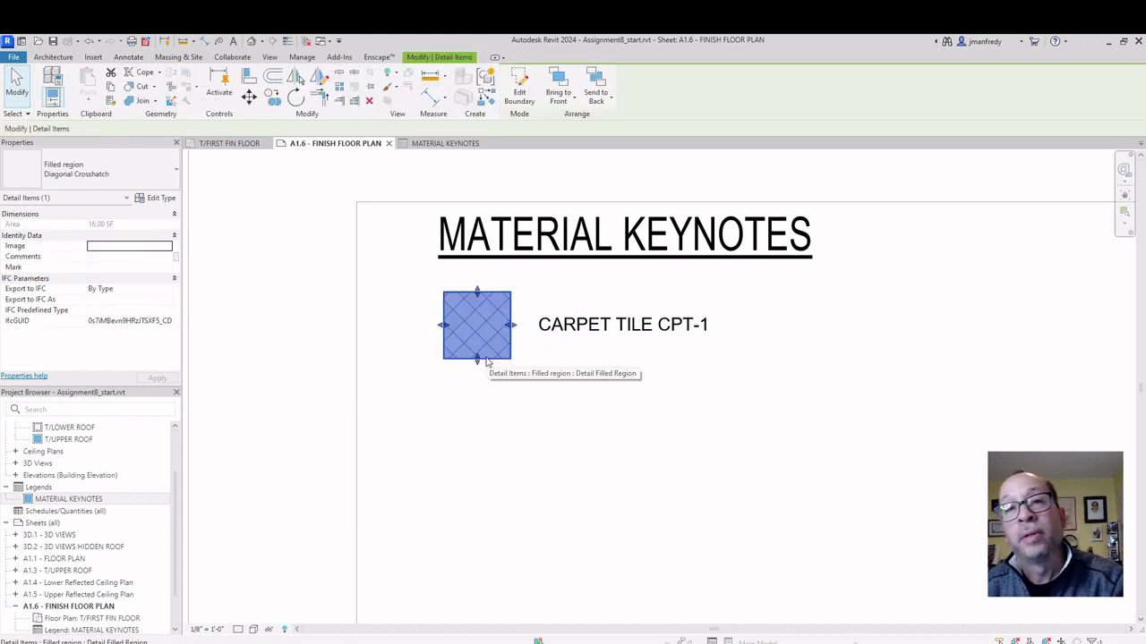
click(581, 423)
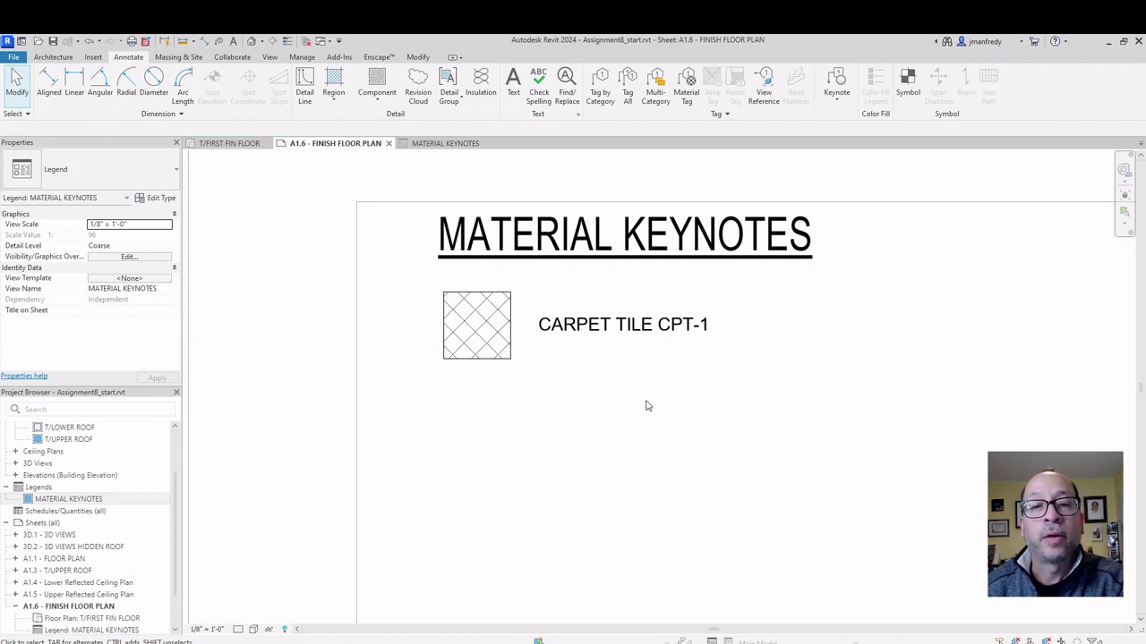
scroll(647, 405, down, 5)
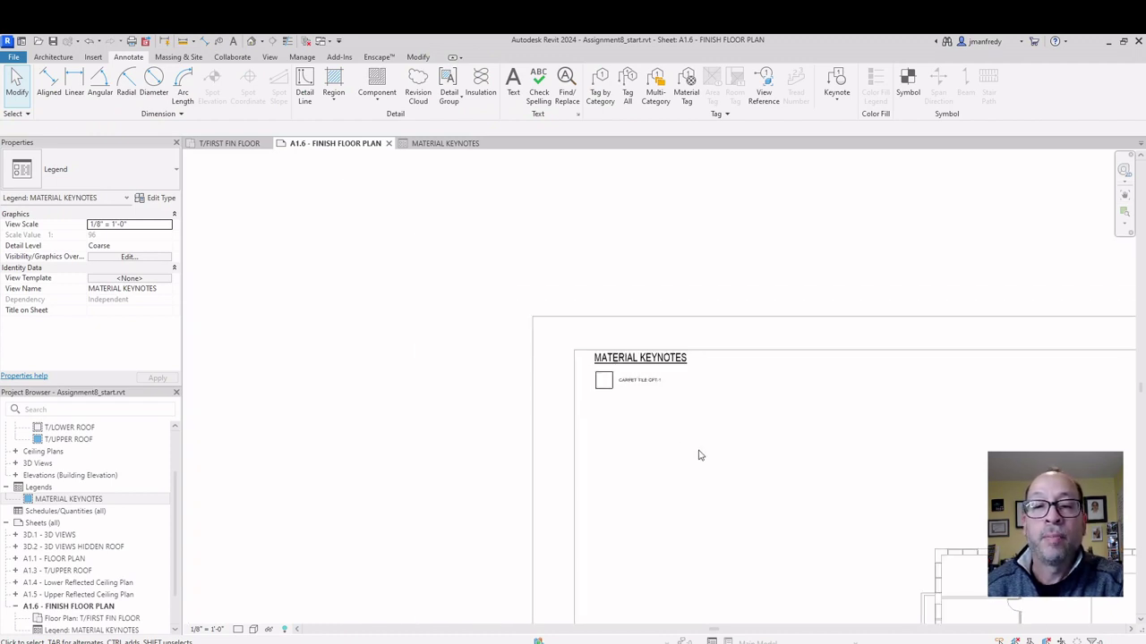
- Leave the legend and activate the floor plan viewport on sheet A1.6
middle_drag(698, 456, 571, 356)
scroll(573, 355, down, 4)
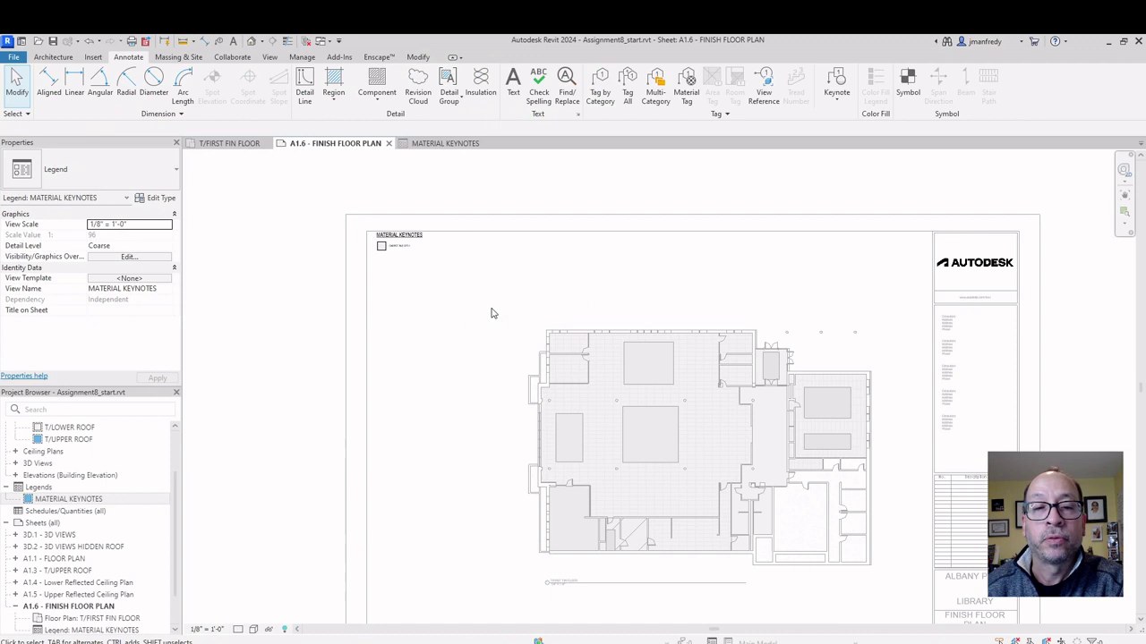
double_click(520, 300)
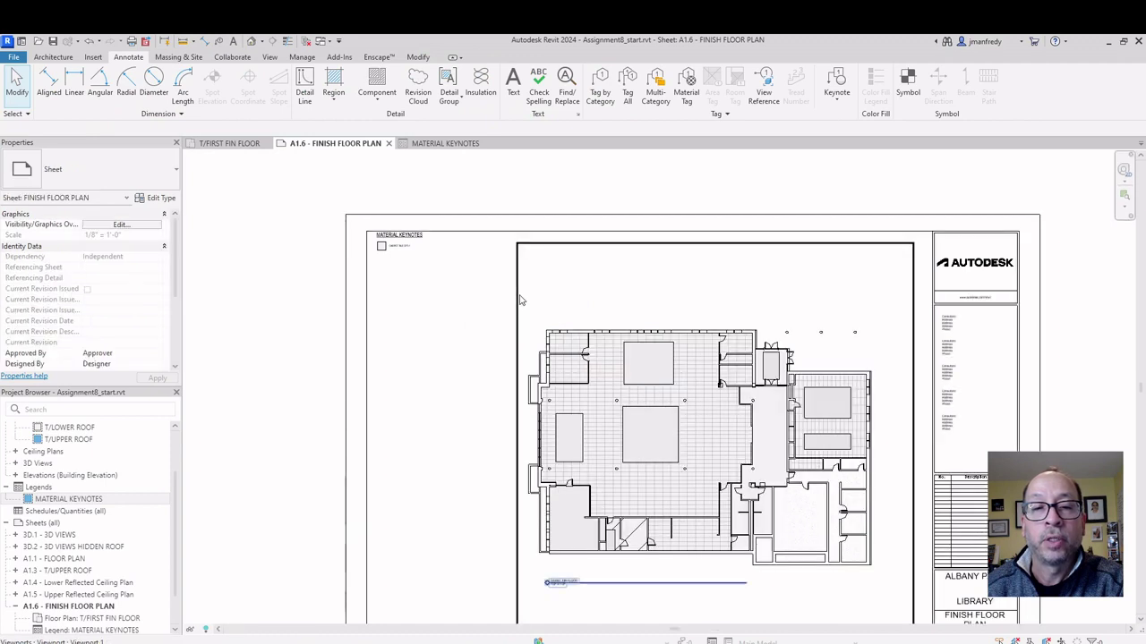
click(658, 384)
double_click(658, 383)
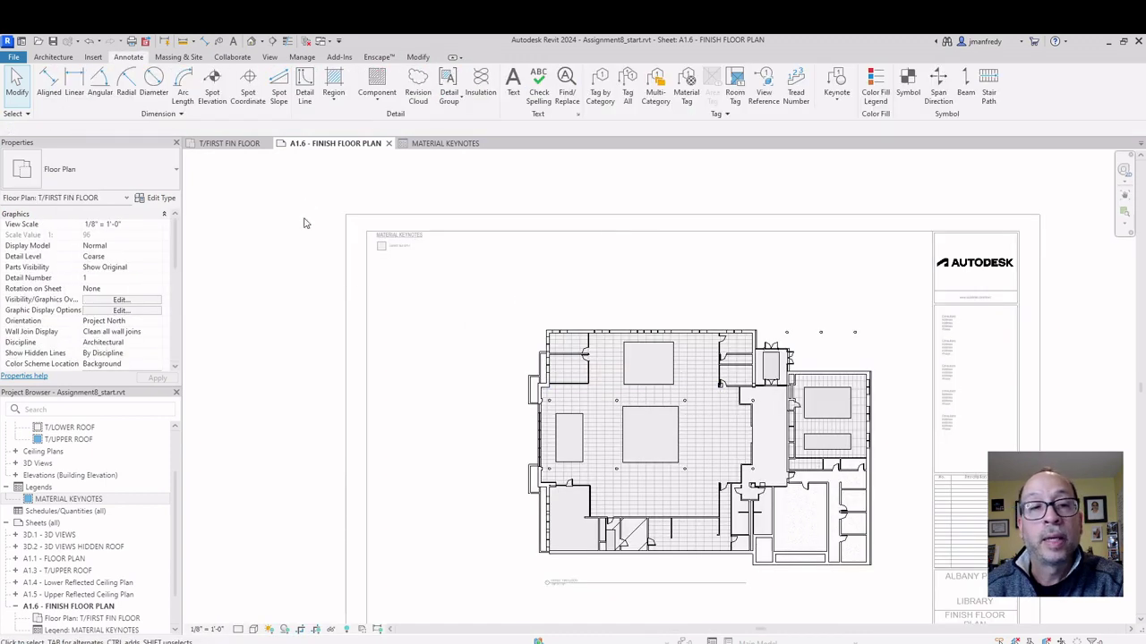
- Start an architectural floor, review the CPT-1 to CPT-5 floor types, then cancel the sketch
click(63, 57)
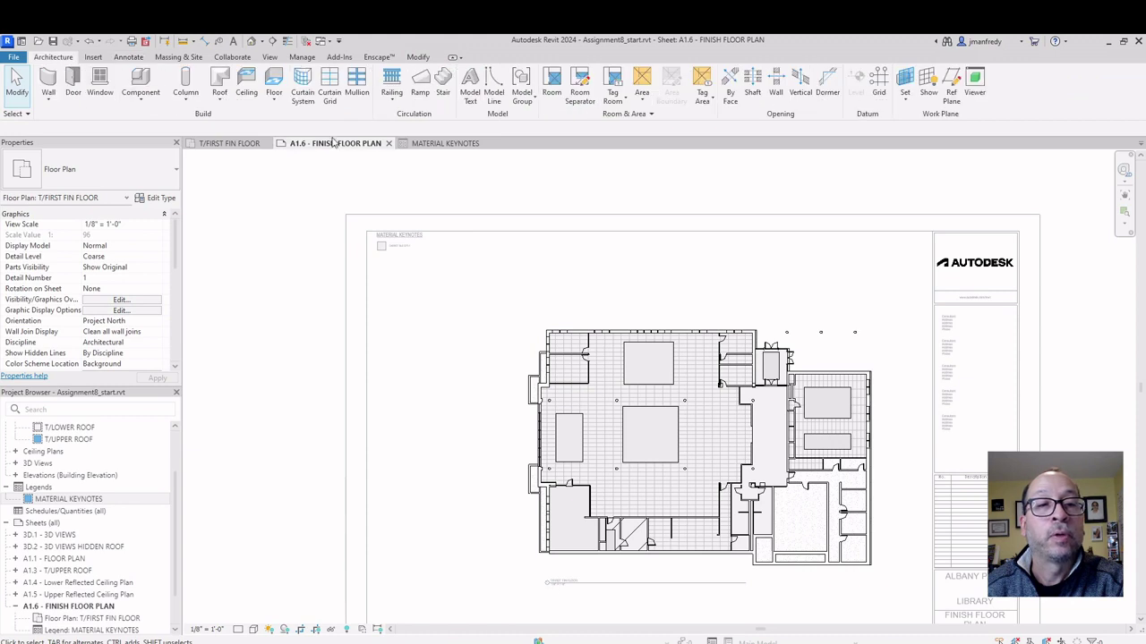
click(272, 99)
click(309, 117)
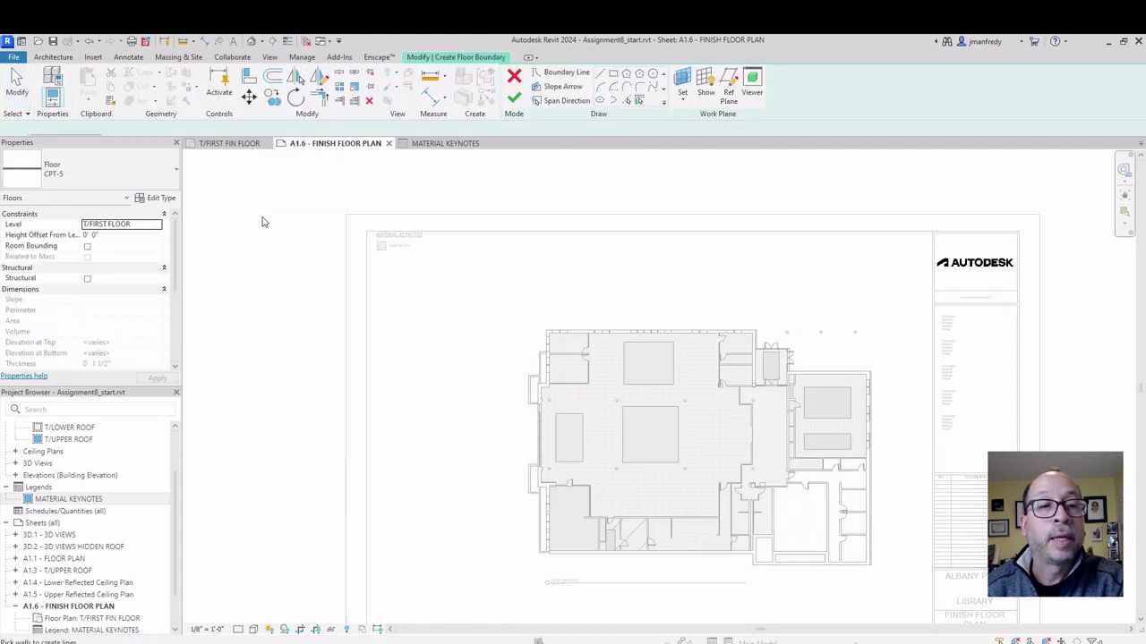
click(140, 180)
scroll(161, 240, up, 3)
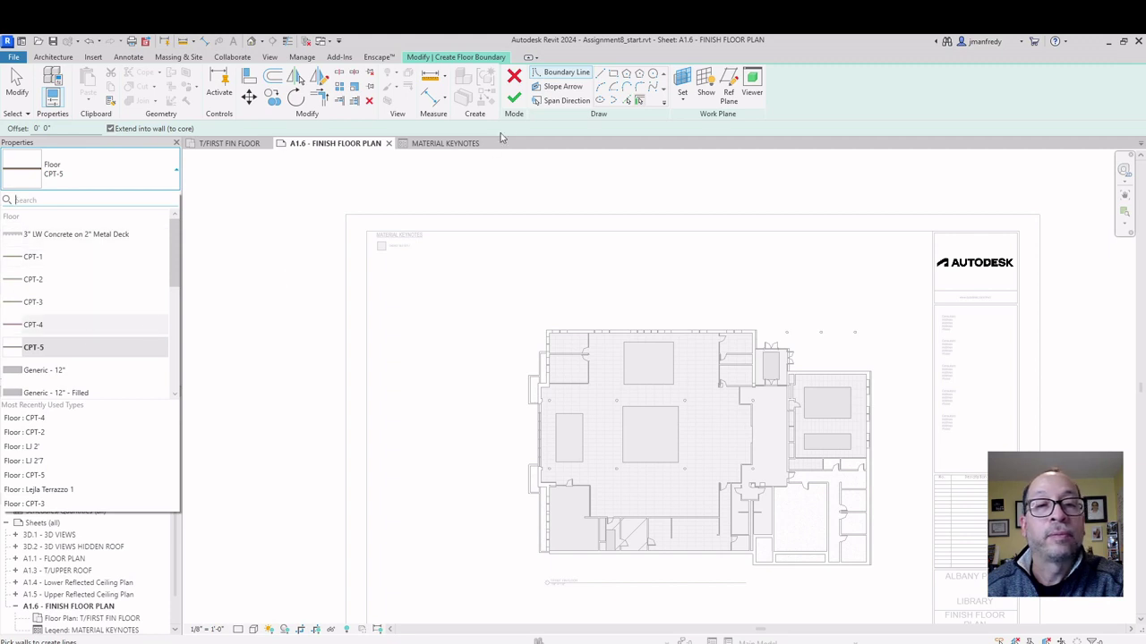
click(513, 99)
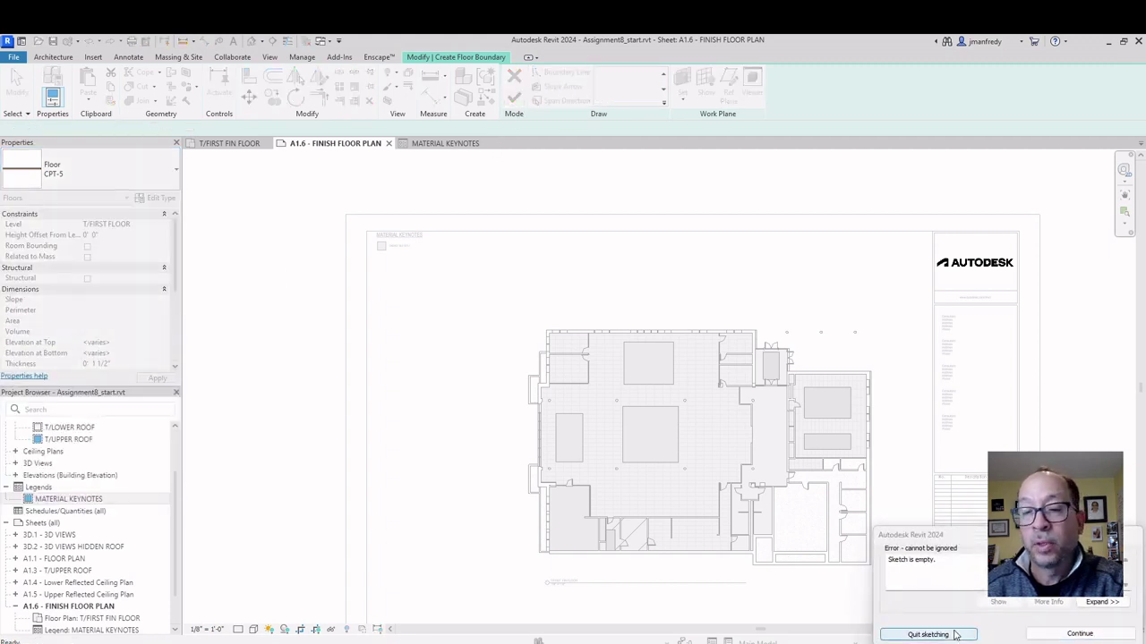
click(1080, 634)
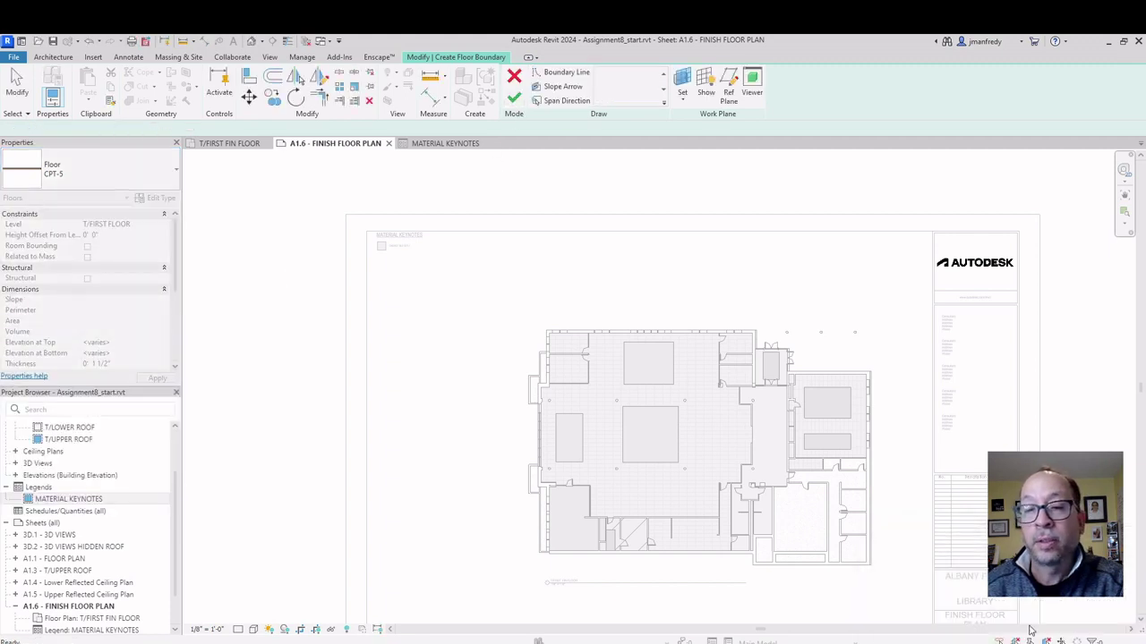
click(514, 79)
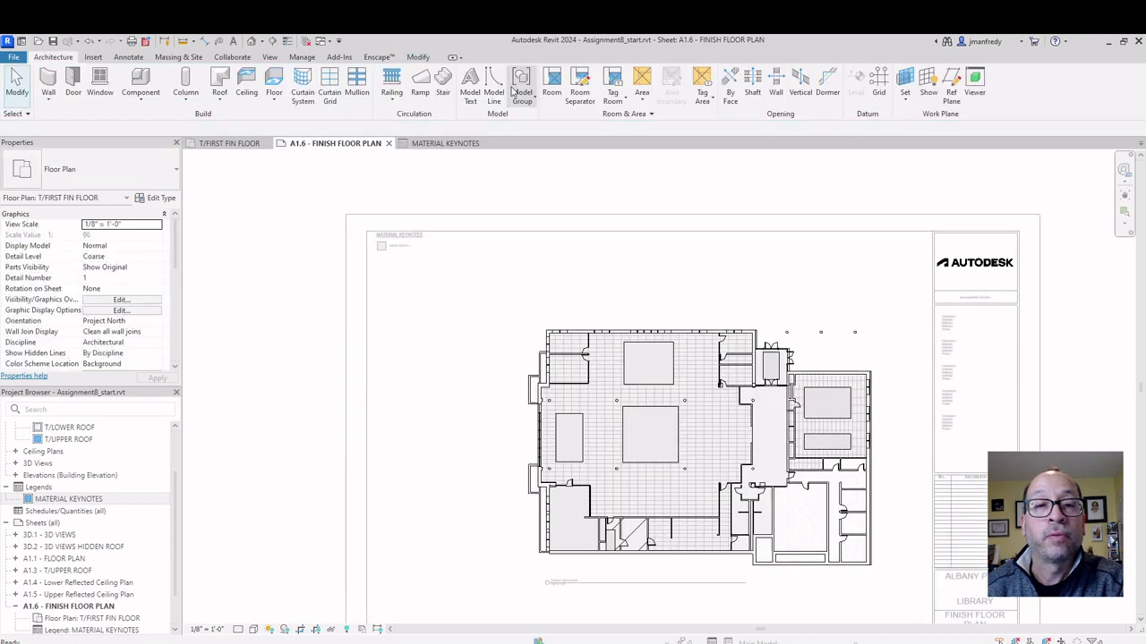
- Return from the floor plan to the sheet and activate the legend view
double_click(451, 296)
scroll(340, 291, up, 4)
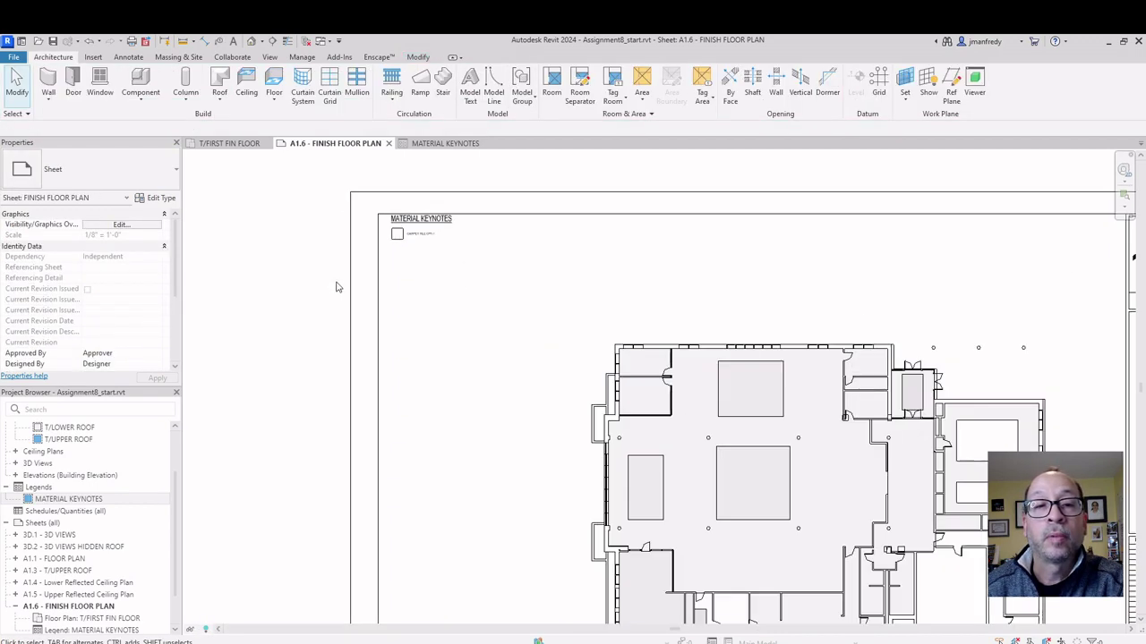
click(418, 224)
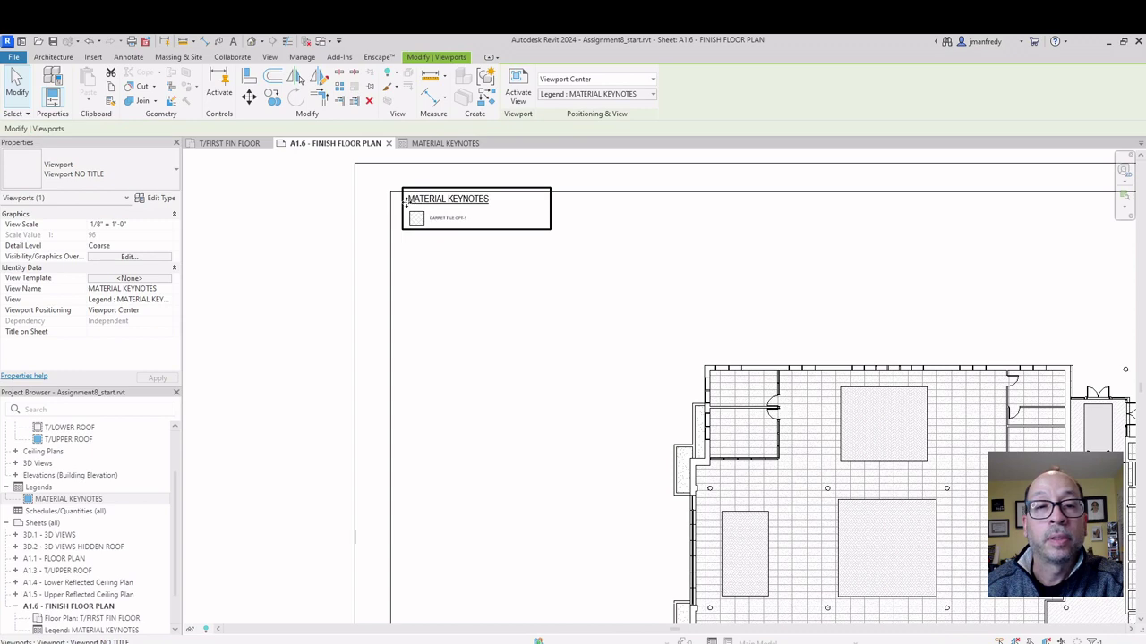
click(358, 251)
scroll(358, 251, up, 3)
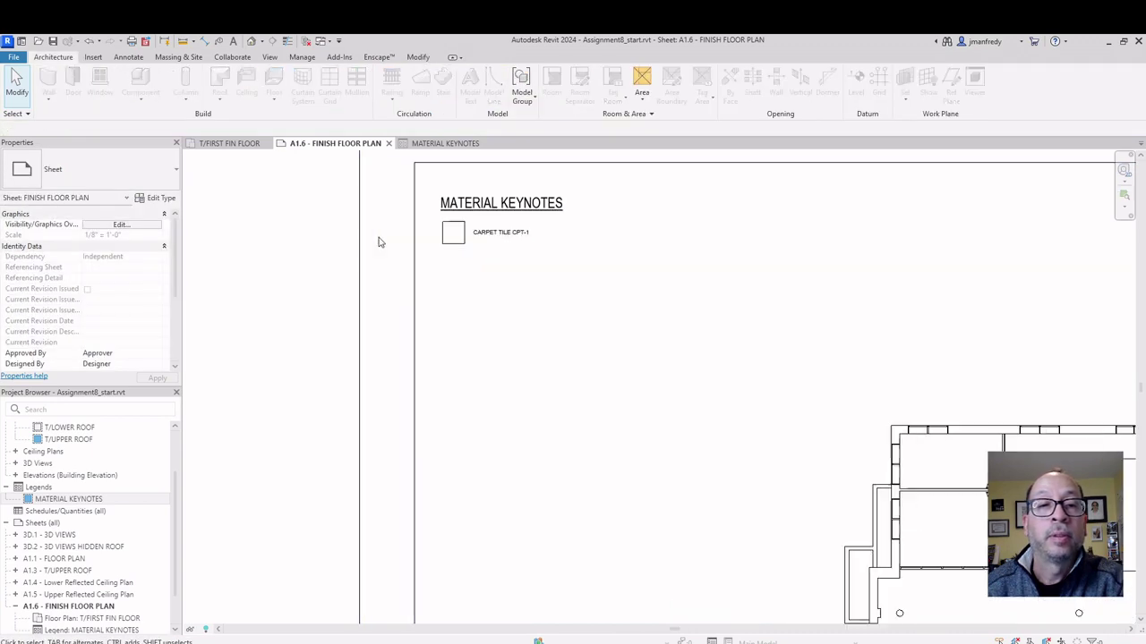
double_click(463, 232)
scroll(466, 286, up, 3)
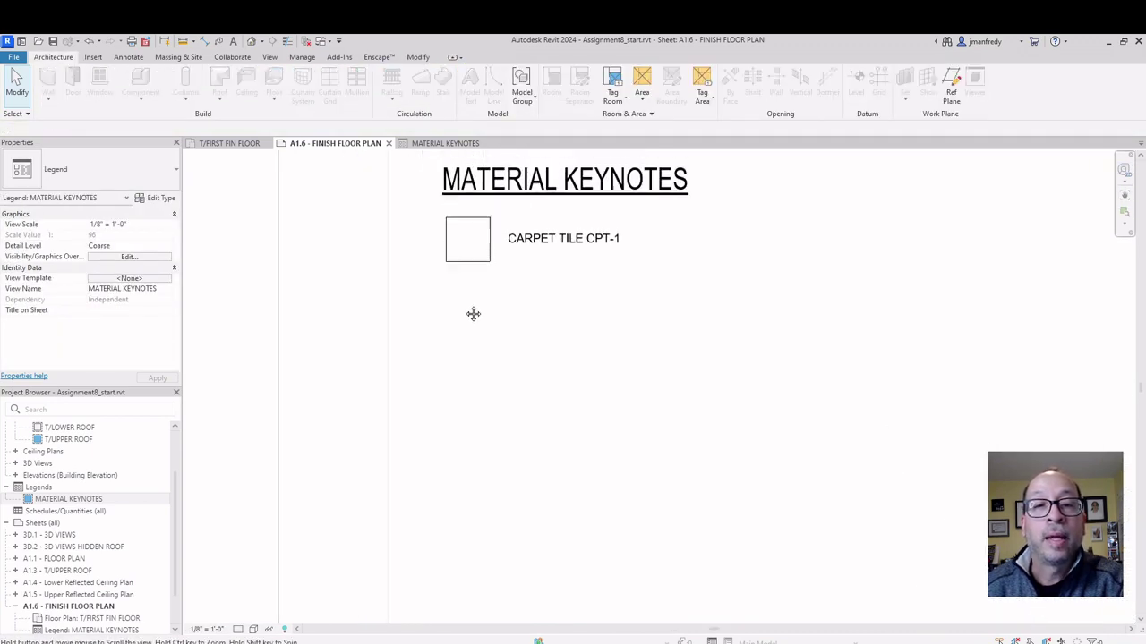
- Copy the CPT-1 swatch and its note to a second row below
drag(419, 239, 685, 310)
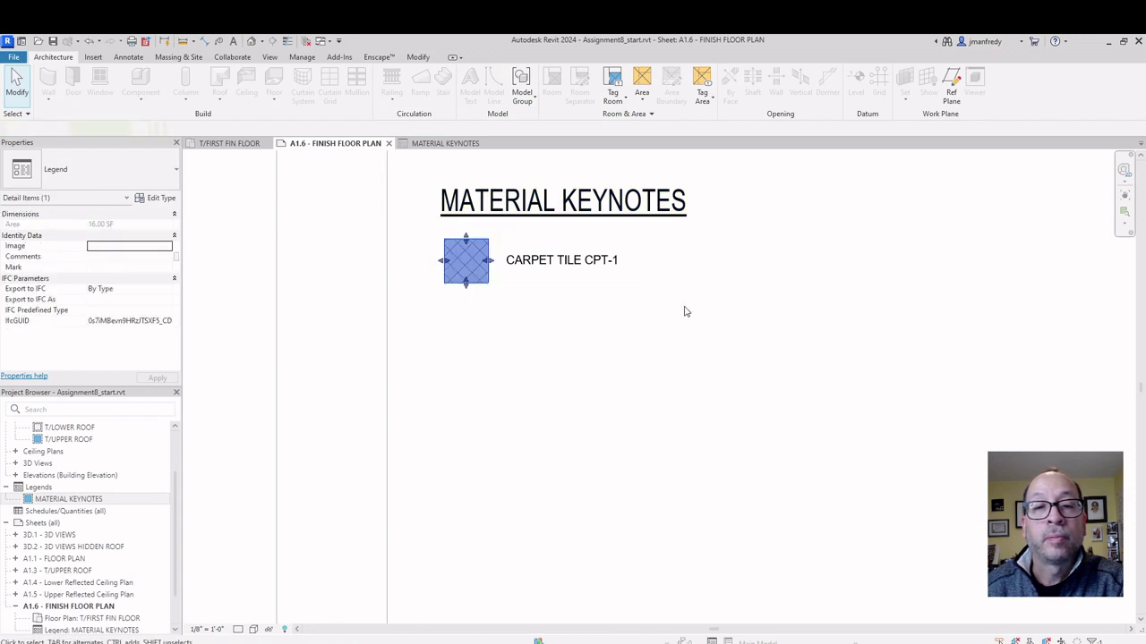
ctrl+click(546, 259)
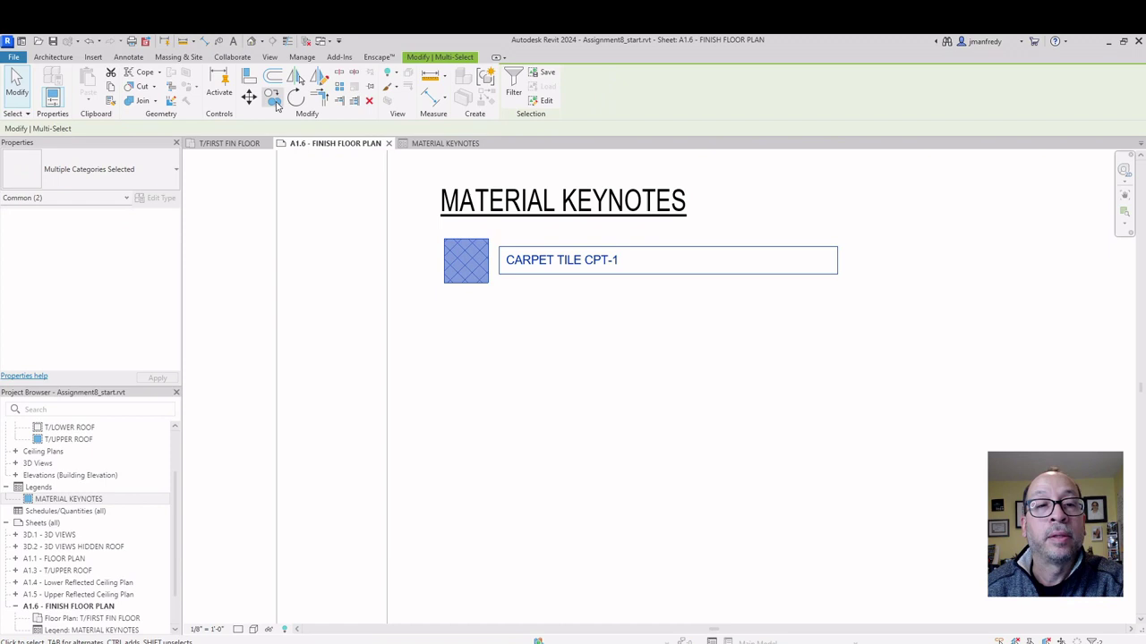
click(273, 96)
click(419, 244)
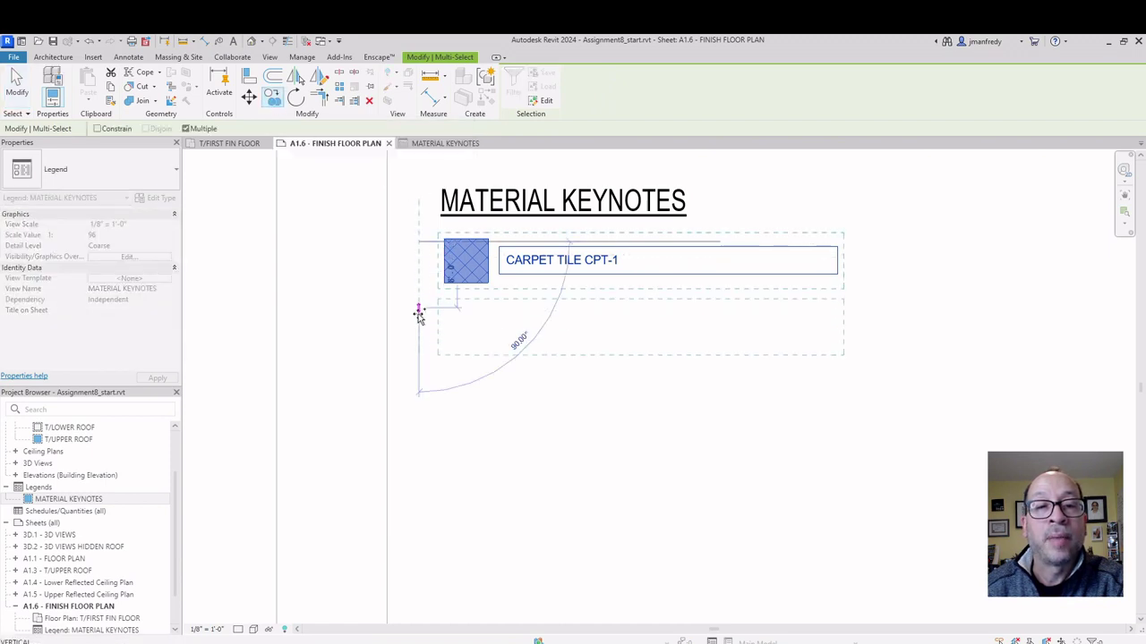
click(418, 319)
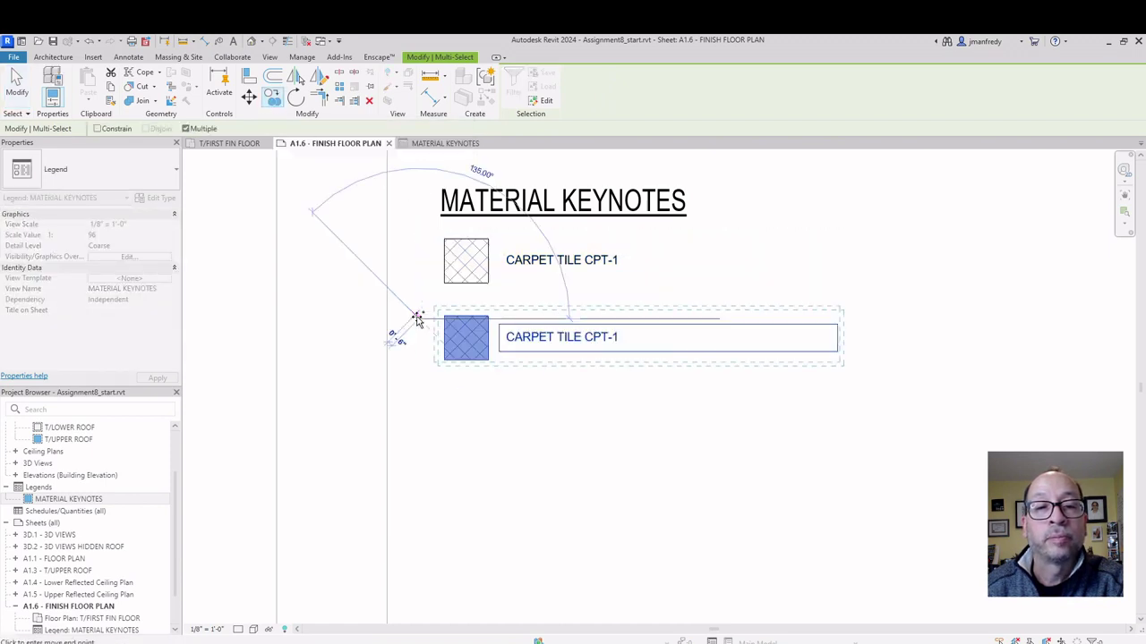
click(572, 418)
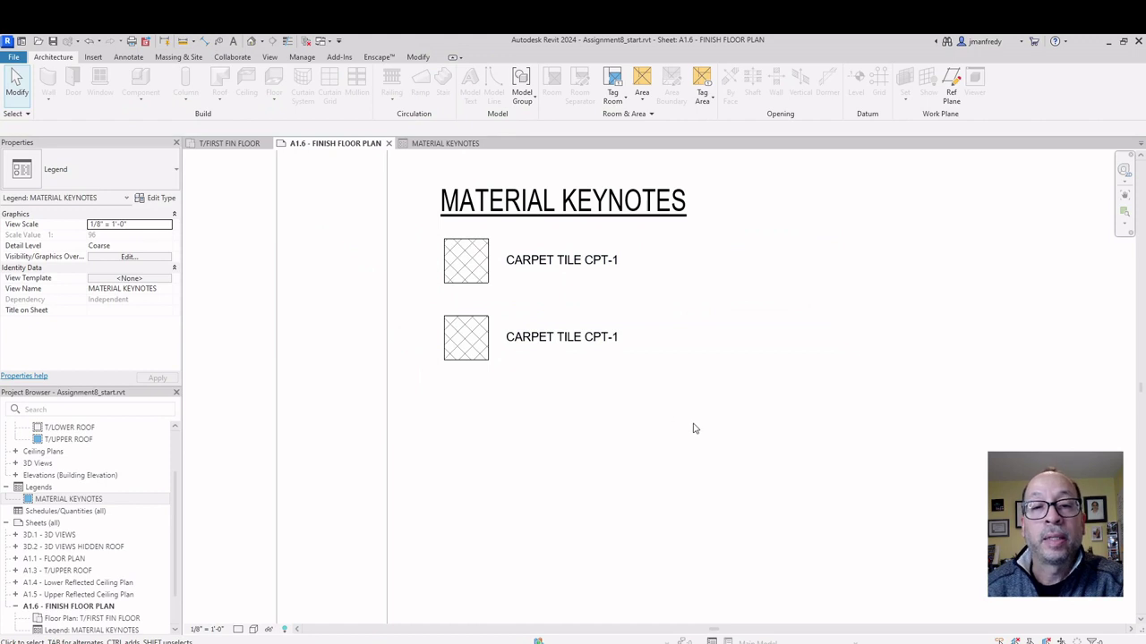
- Copy the second row down repeatedly, 1'-6" apart, to complete five stacked rows
drag(693, 429, 434, 313)
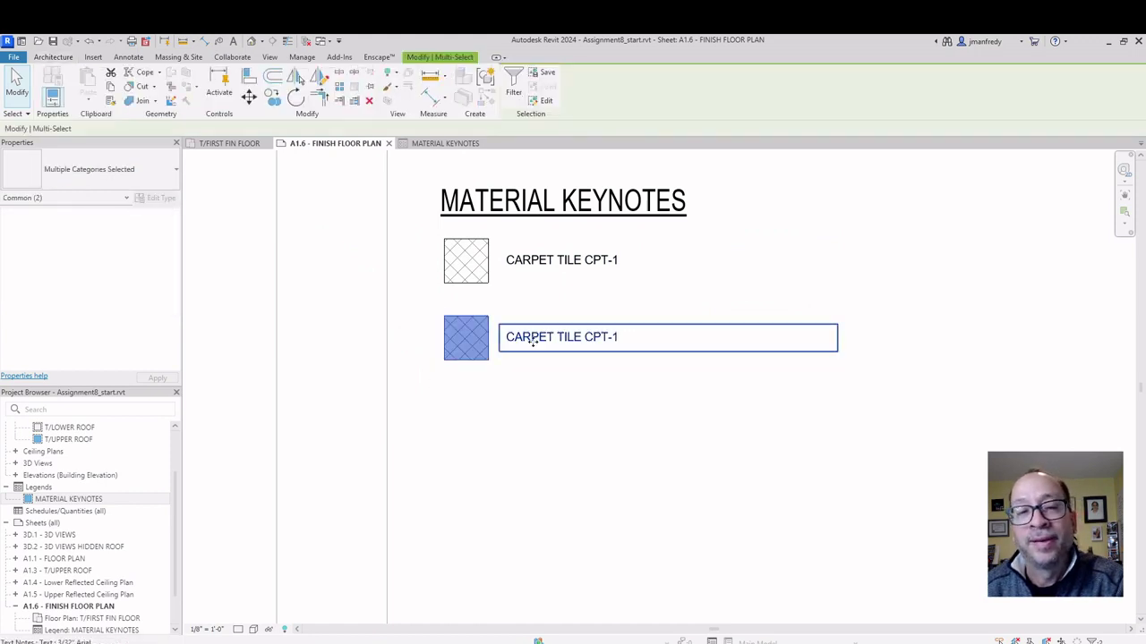
click(275, 100)
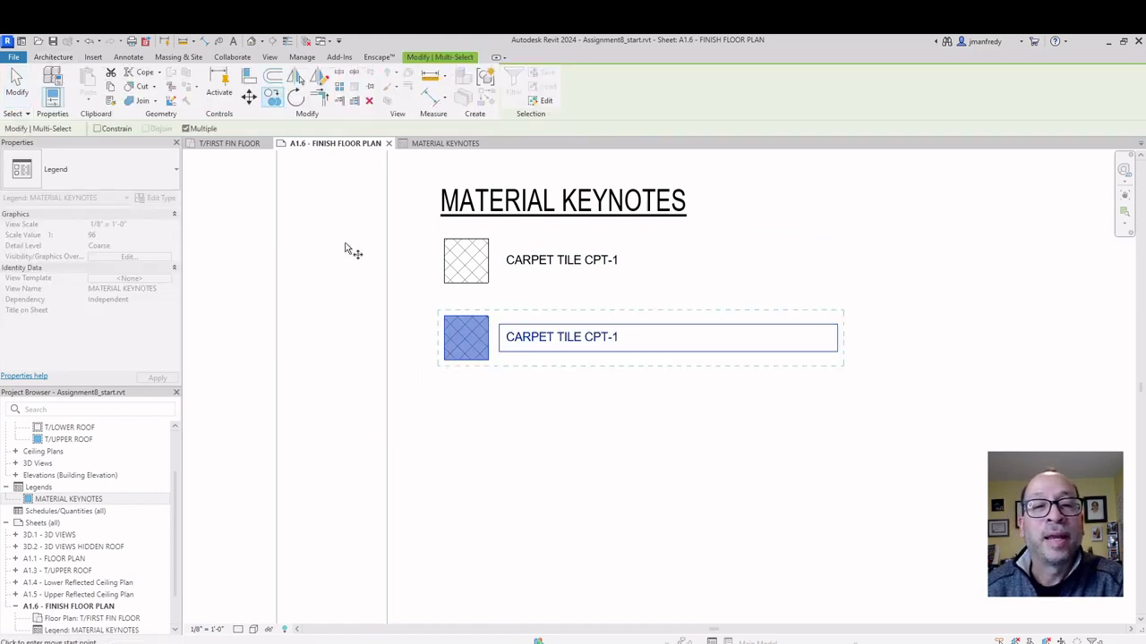
scroll(399, 309, up, 2)
click(461, 276)
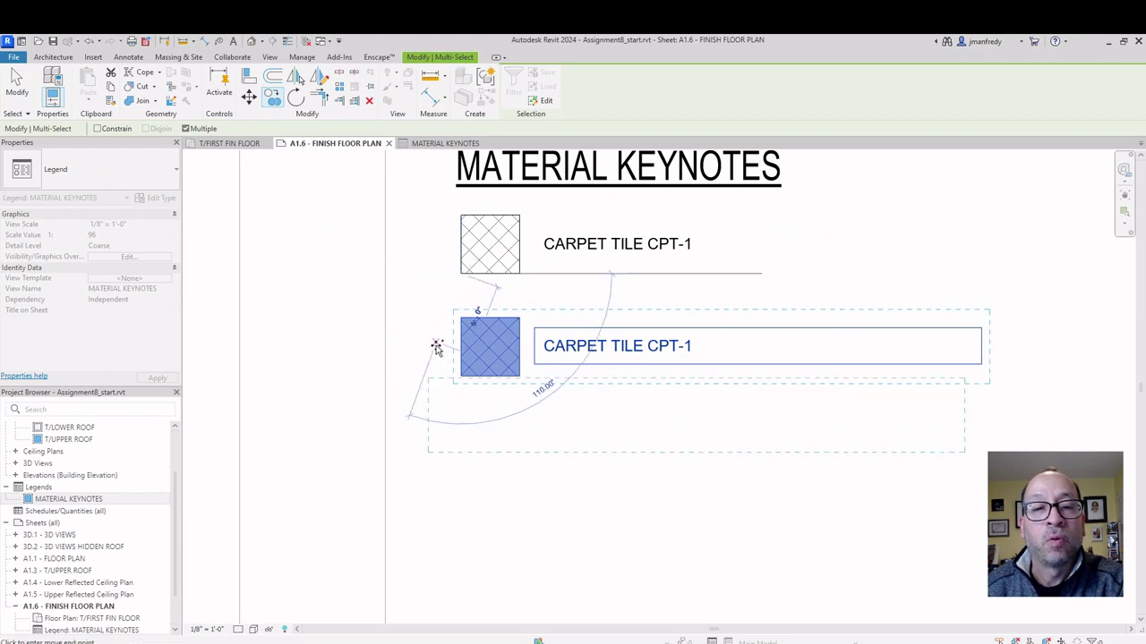
click(460, 376)
mouse_move(462, 376)
middle_down()
mouse_move(475, 287)
mouse_move(475, 365)
middle_up()
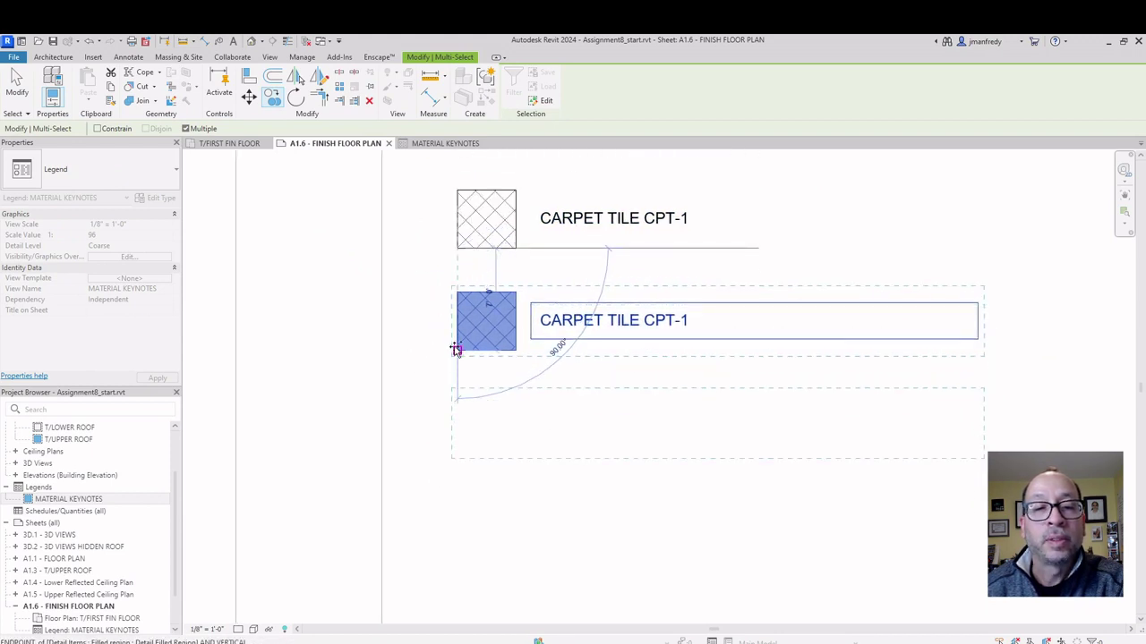
click(458, 453)
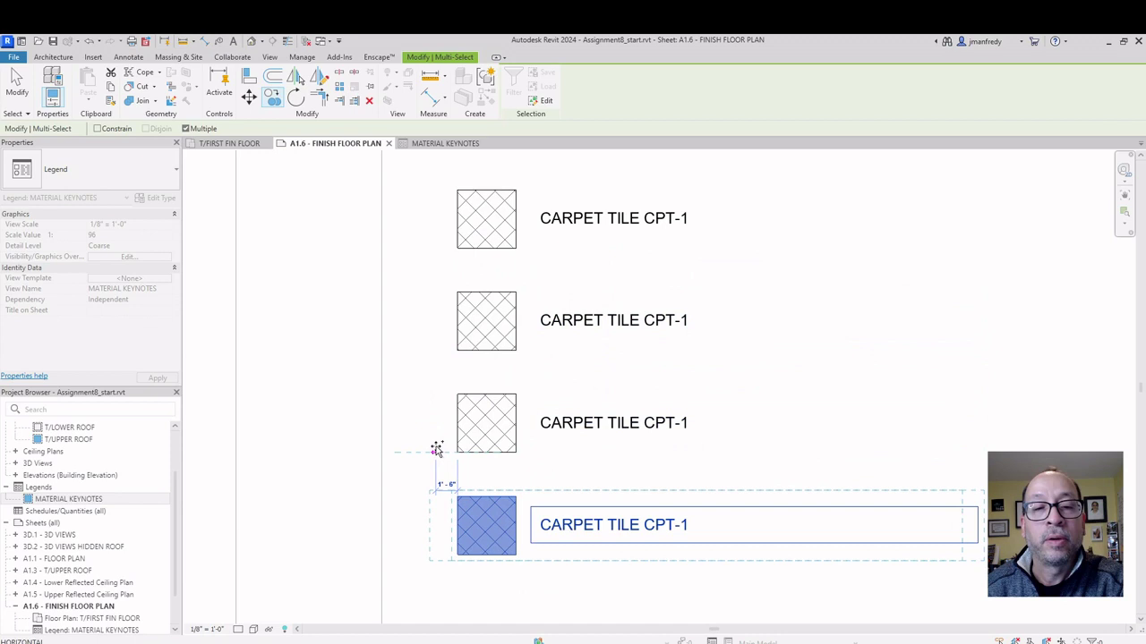
key(Escape)
key(Escape)
scroll(439, 425, down, 2)
scroll(488, 383, up, 1)
click(614, 275)
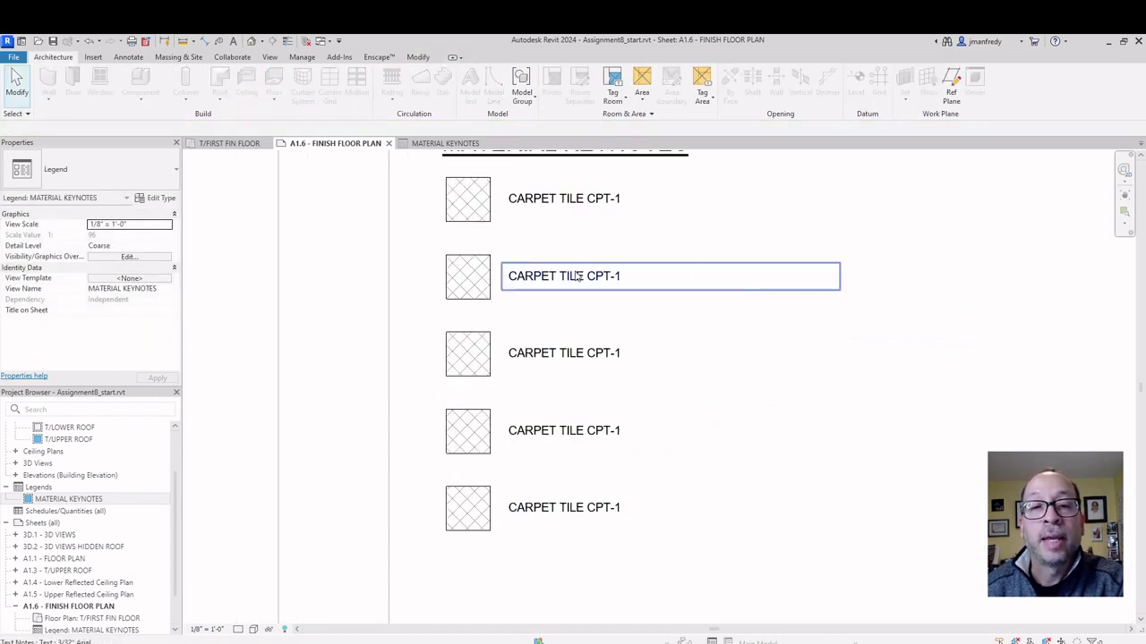
- Relabel the second and third notes as CARPET TILE CPT-2 and CPT-3
click(614, 276)
drag(614, 276, 628, 280)
text(2)
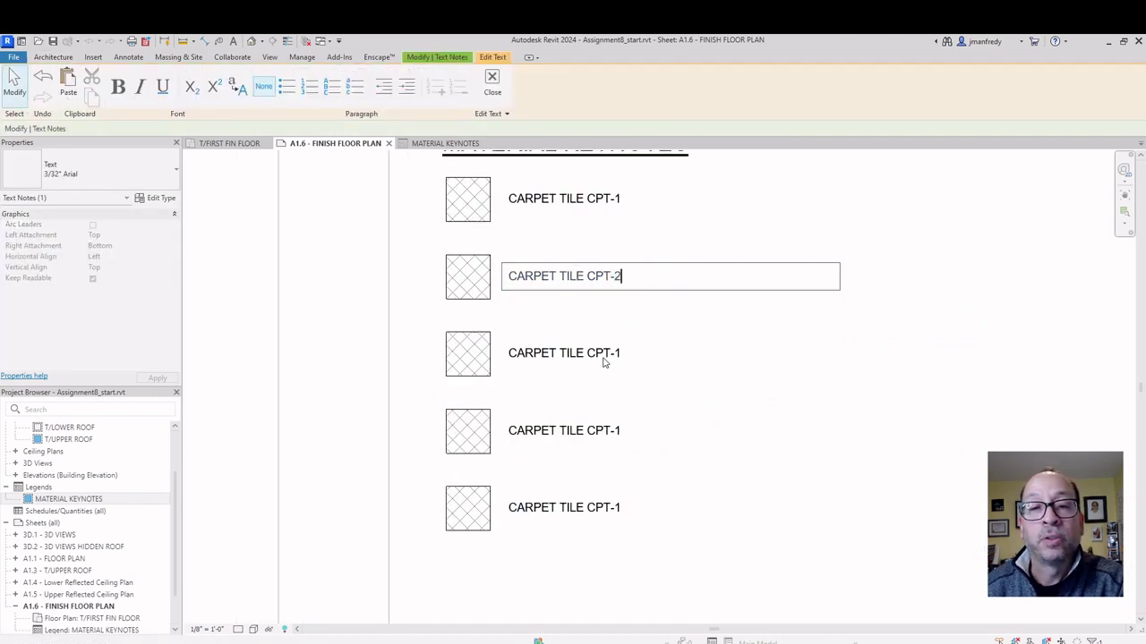
click(614, 358)
click(616, 357)
click(617, 359)
drag(614, 356, 627, 358)
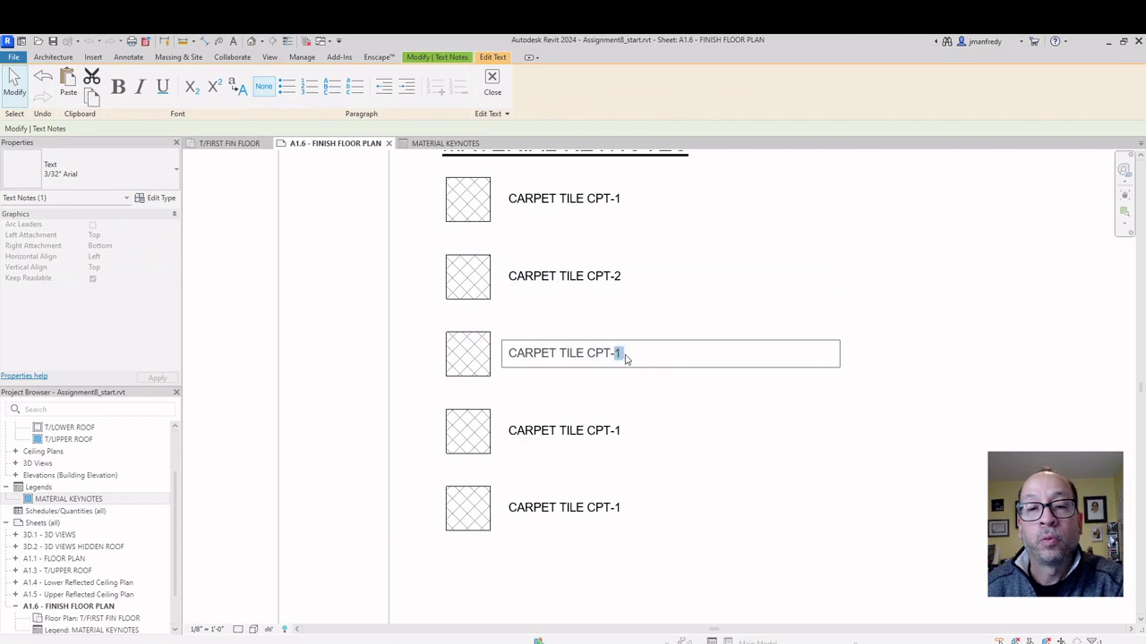
text(3)
click(616, 433)
- Relabel the fourth and fifth notes as CARPET TILE CPT-4 and CPT-5
click(618, 435)
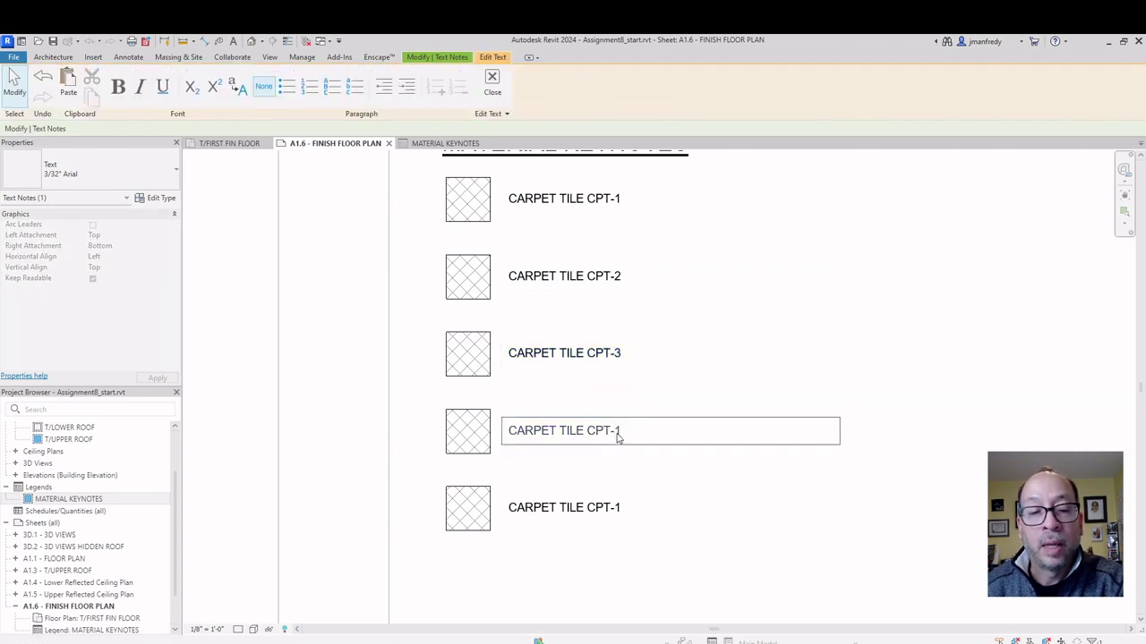
drag(615, 435, 623, 436)
text(4)
click(607, 507)
click(608, 508)
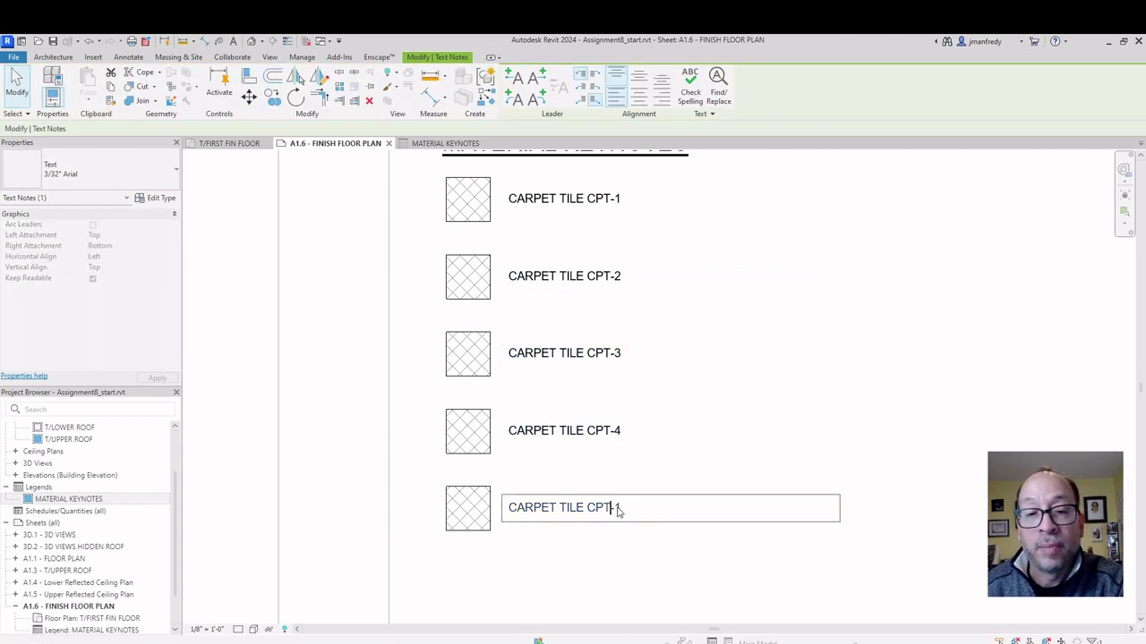
click(614, 506)
drag(614, 507, 630, 512)
text(5)
click(663, 462)
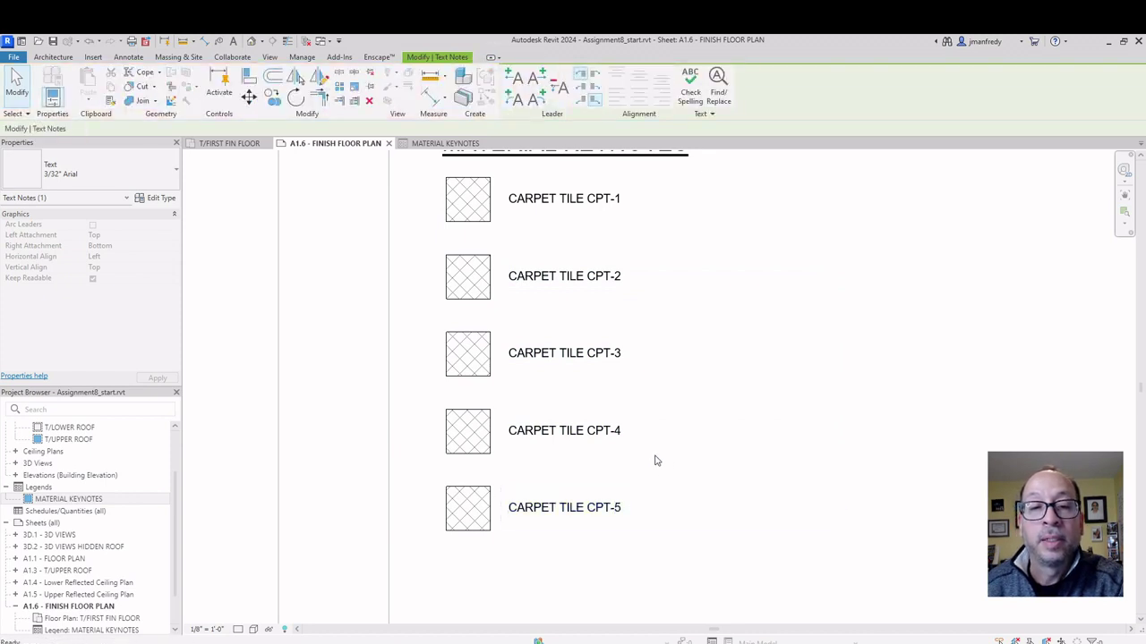
click(654, 460)
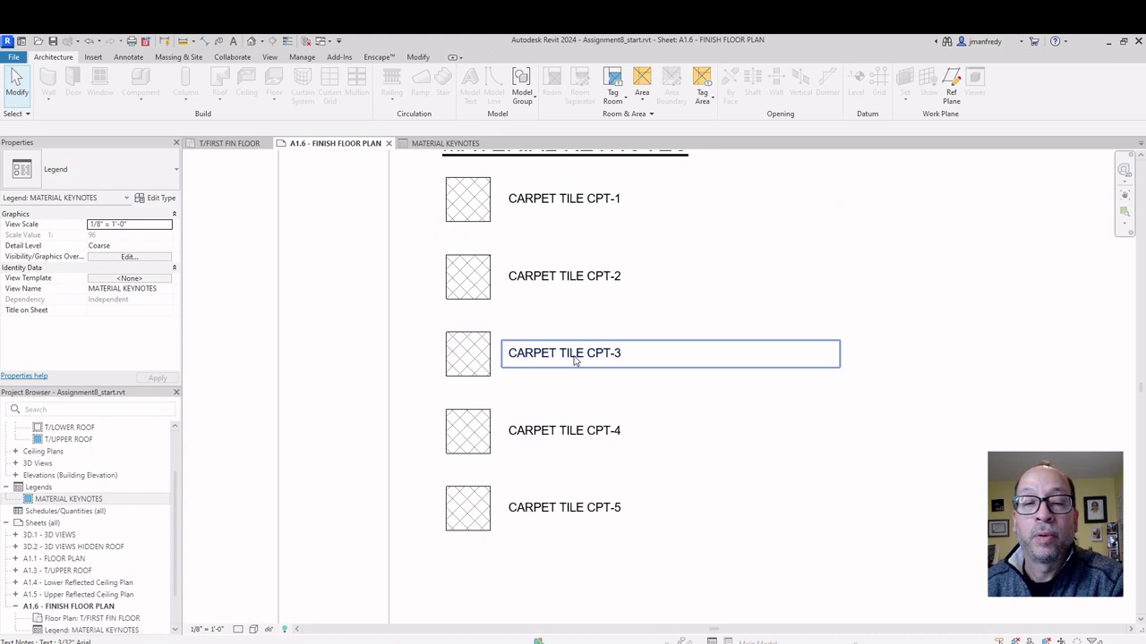
- Return to sheet A1.6 and pan to show the keynotes beside the floor plan
scroll(476, 295, down, 1)
scroll(476, 296, down, 3)
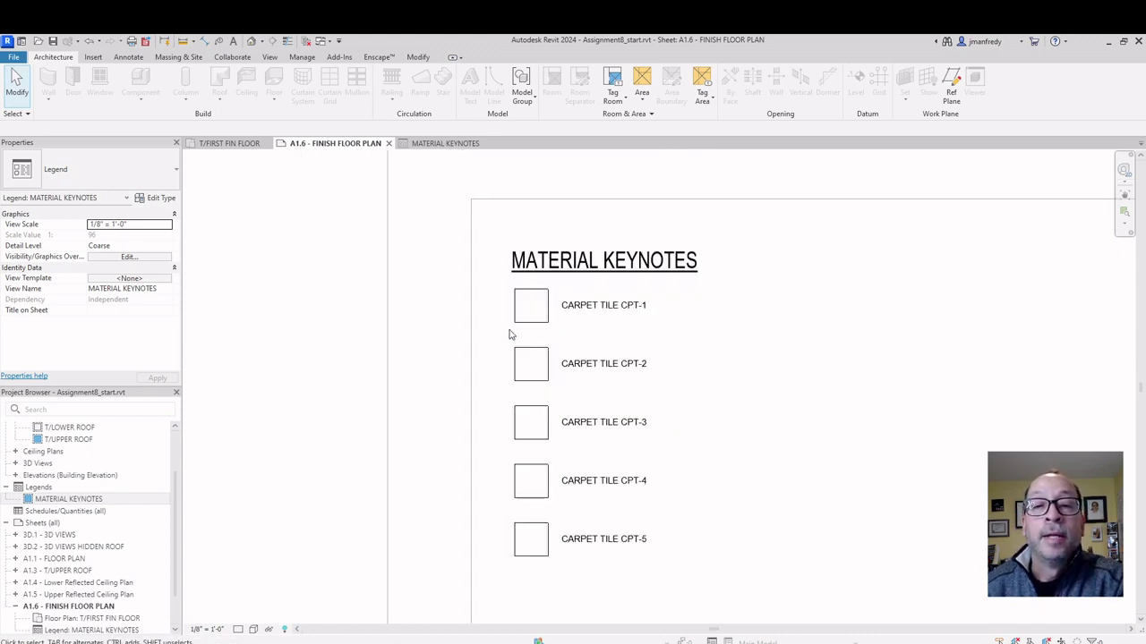
double_click(338, 339)
scroll(337, 337, down, 3)
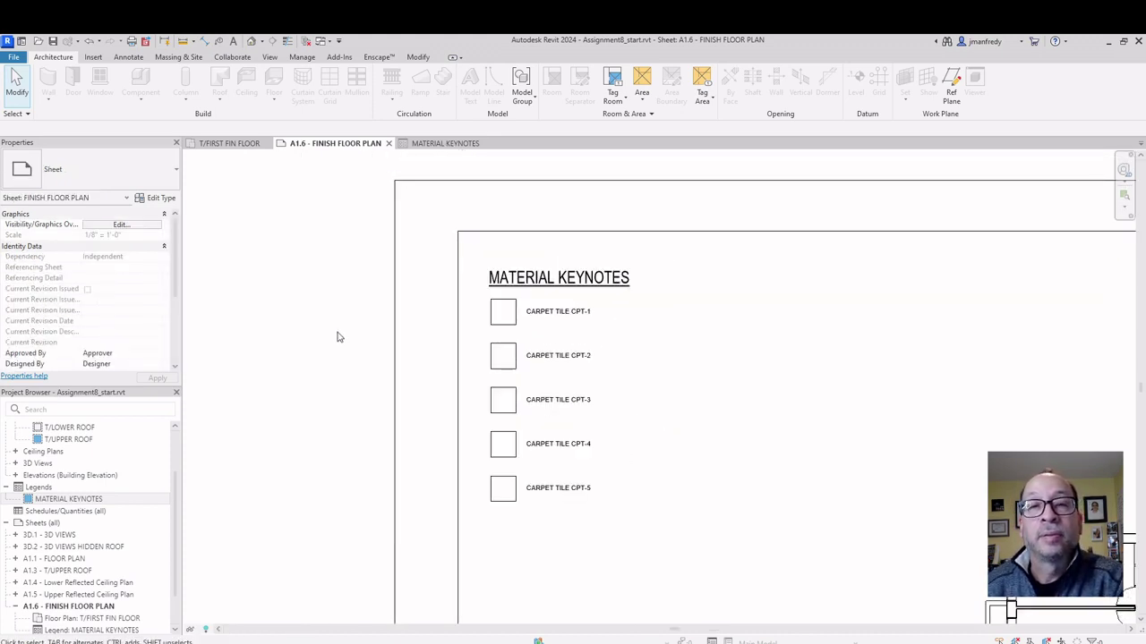
mouse_move(547, 450)
middle_down()
mouse_move(460, 345)
mouse_move(207, 247)
middle_up()
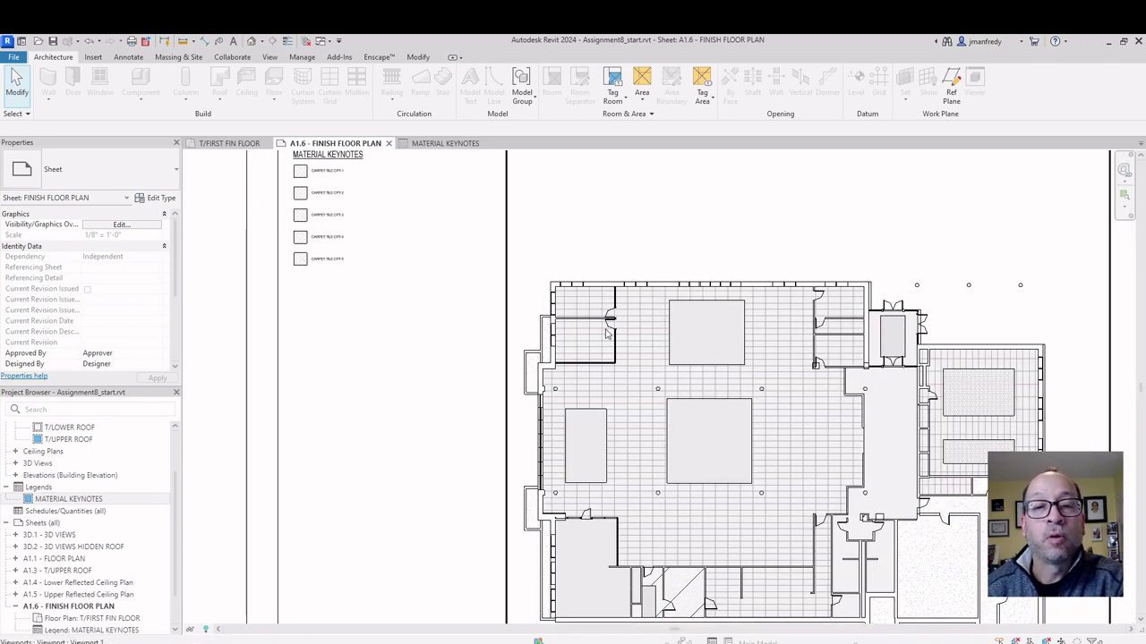
- Activate the floor plan viewport and start an architectural floor with type CPT-1
double_click(528, 269)
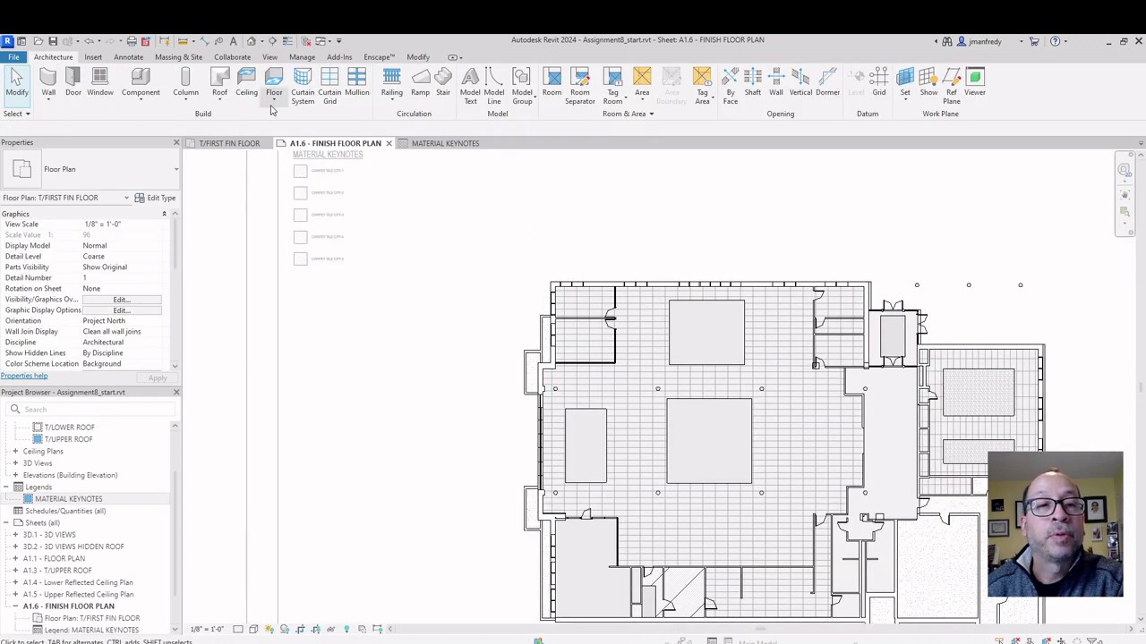
click(275, 100)
click(309, 120)
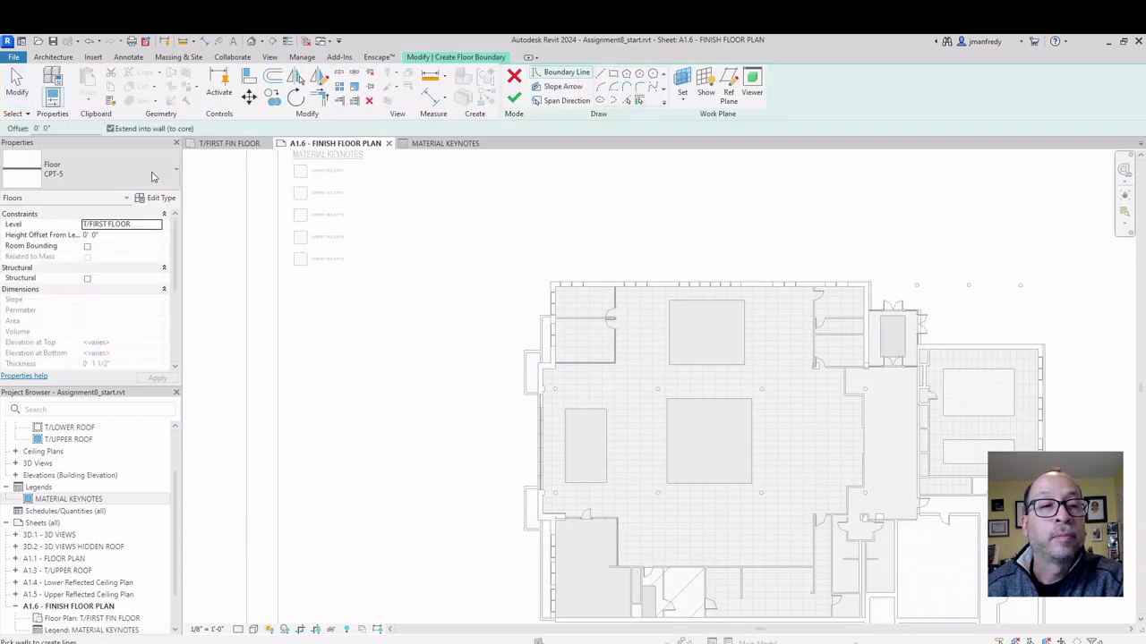
click(152, 176)
scroll(137, 246, up, 3)
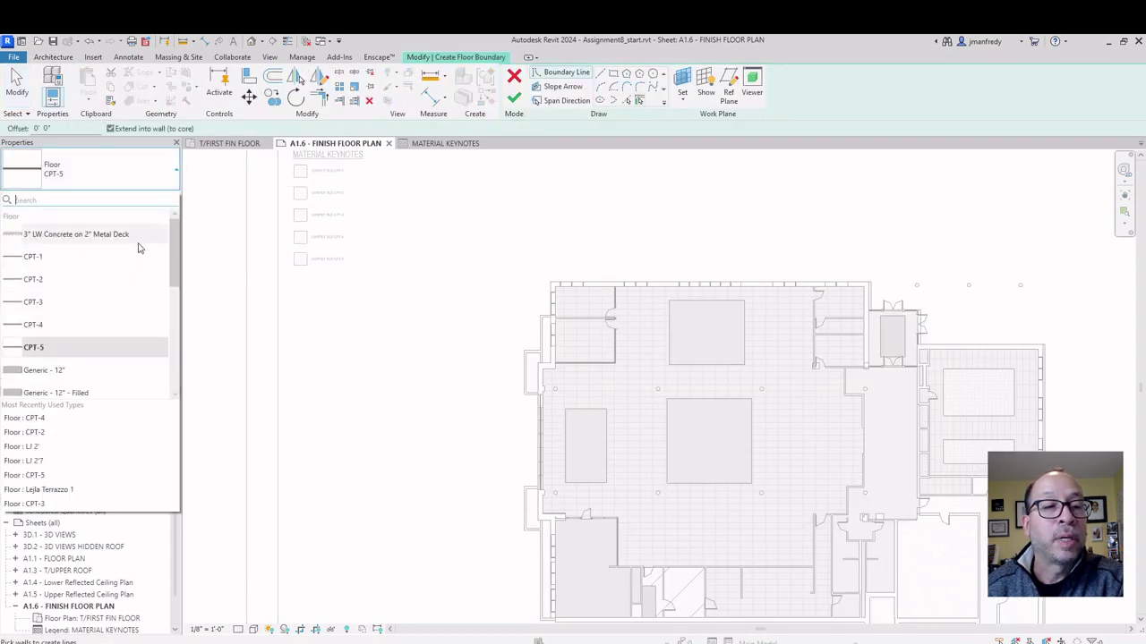
click(77, 257)
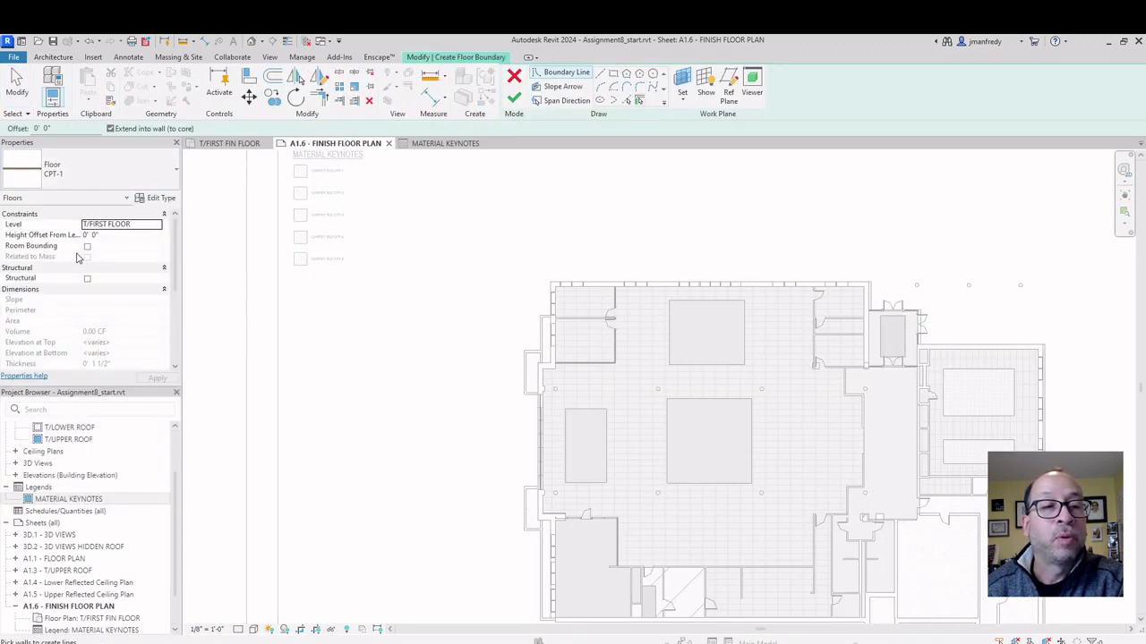
- Inspect the CPT-1 finish layer material, then cancel out and discard the floor sketch
click(161, 199)
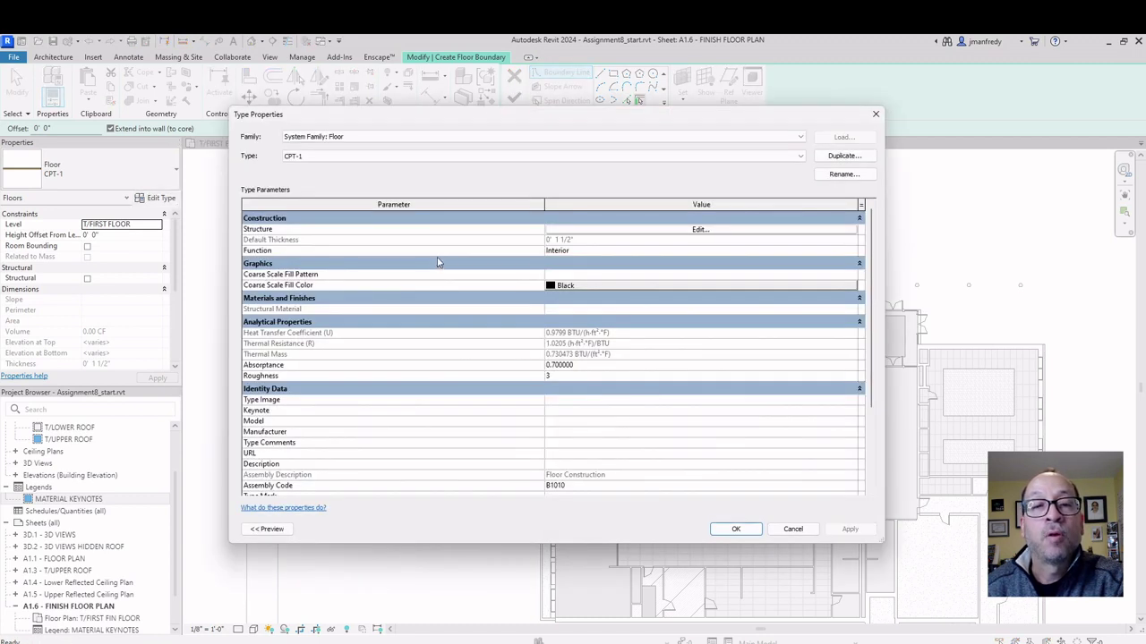
click(568, 231)
click(482, 217)
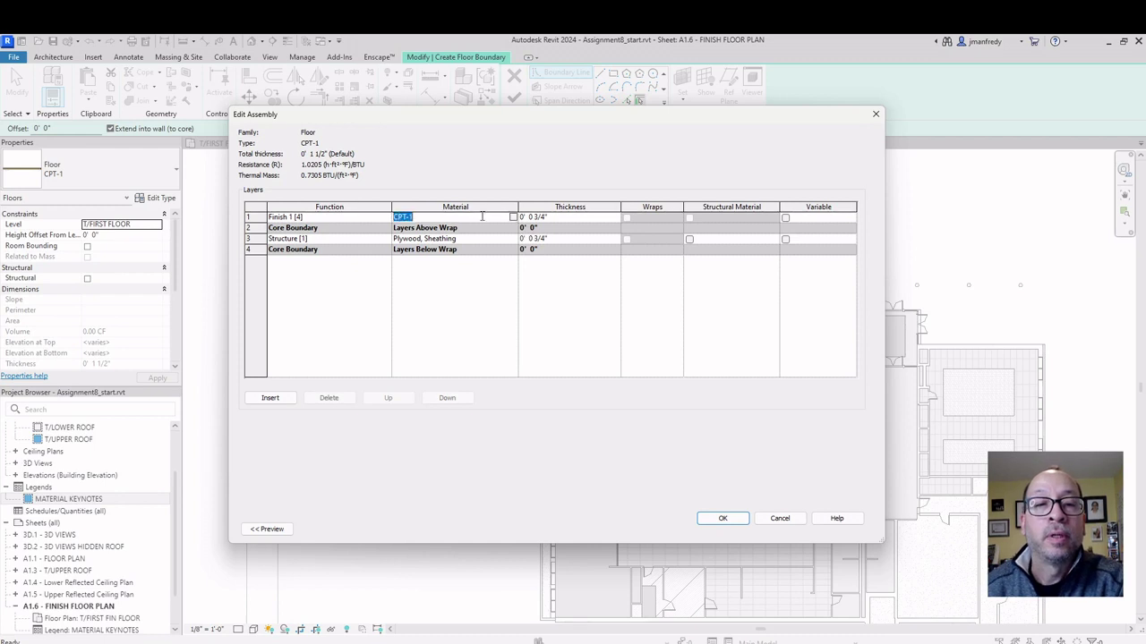
click(514, 218)
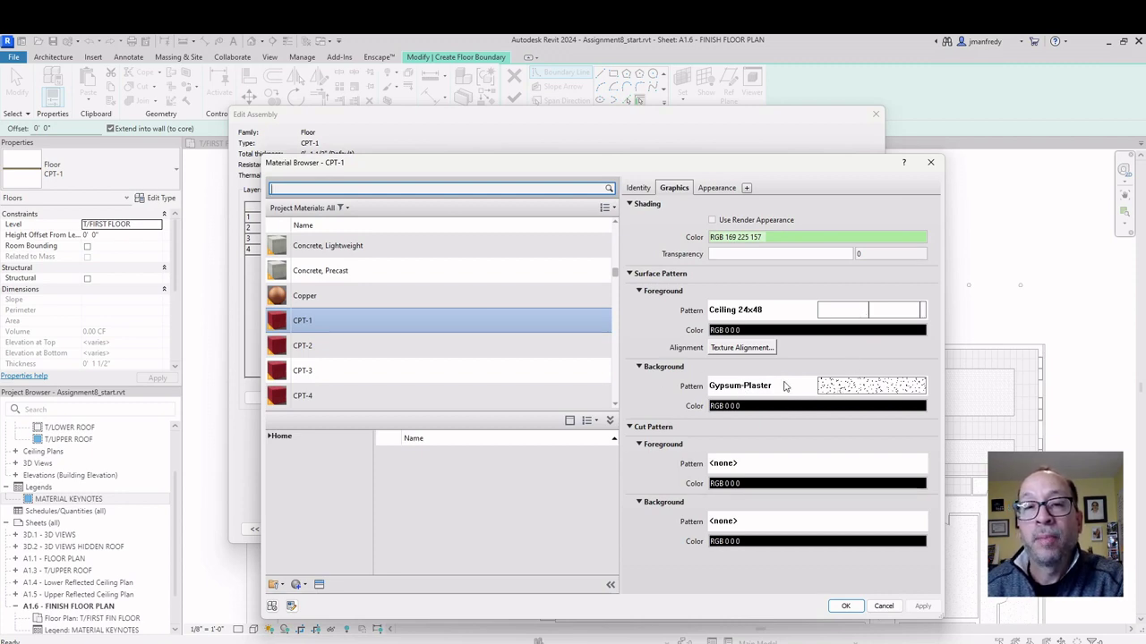
key(Return)
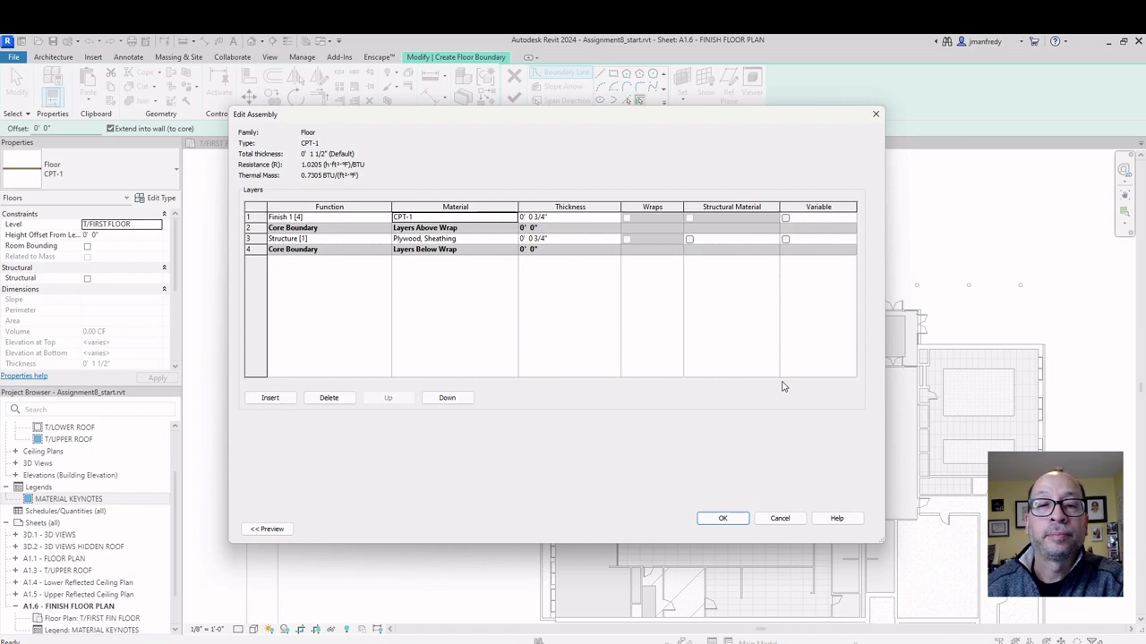
click(768, 518)
click(774, 530)
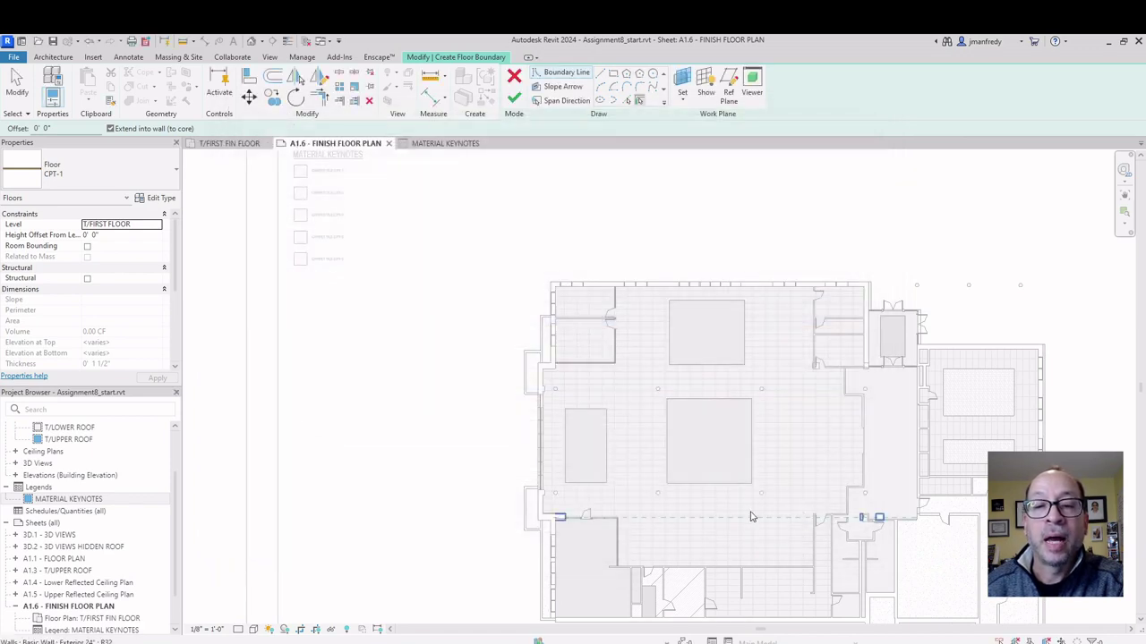
click(514, 76)
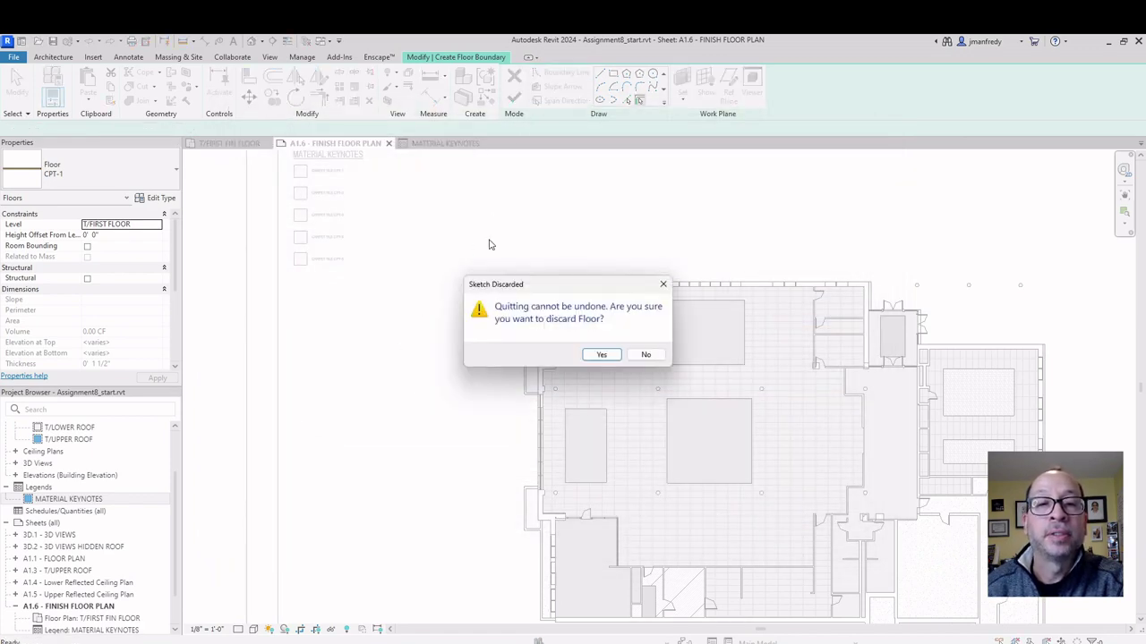
click(601, 356)
- Switch from the floor plan to the legend view and select the CPT-1 swatch
scroll(457, 332, up, 5)
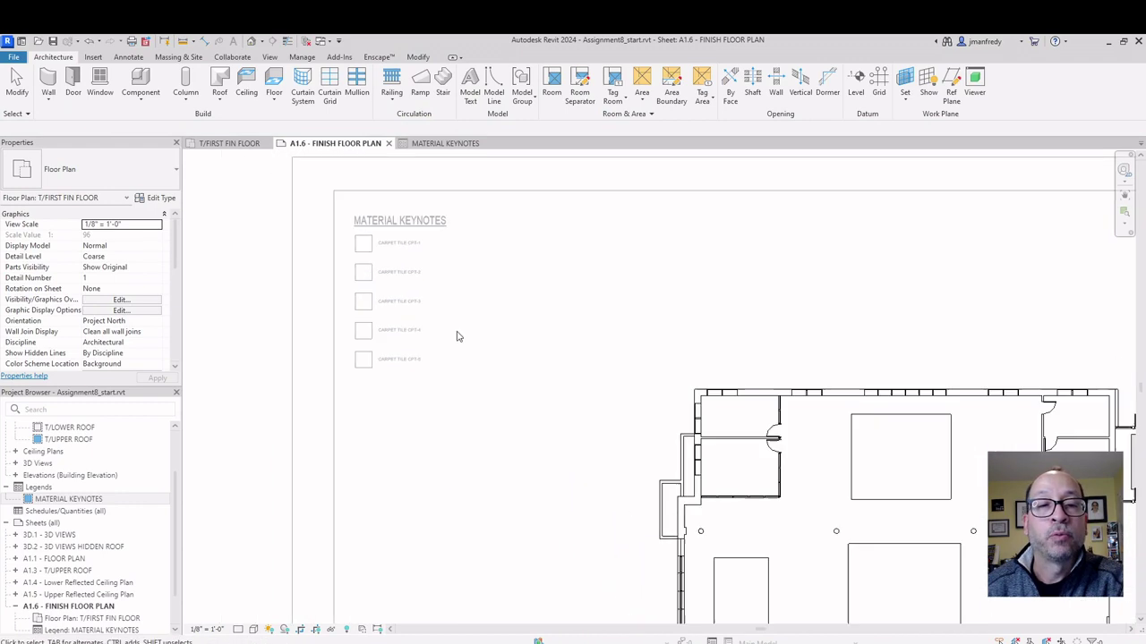
double_click(543, 312)
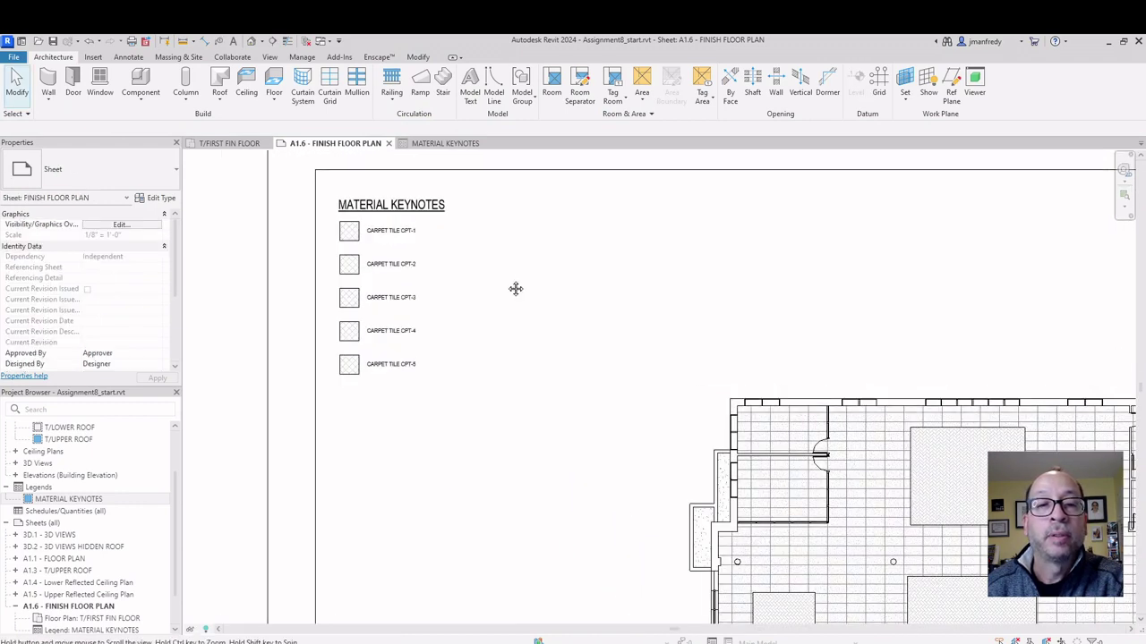
double_click(447, 256)
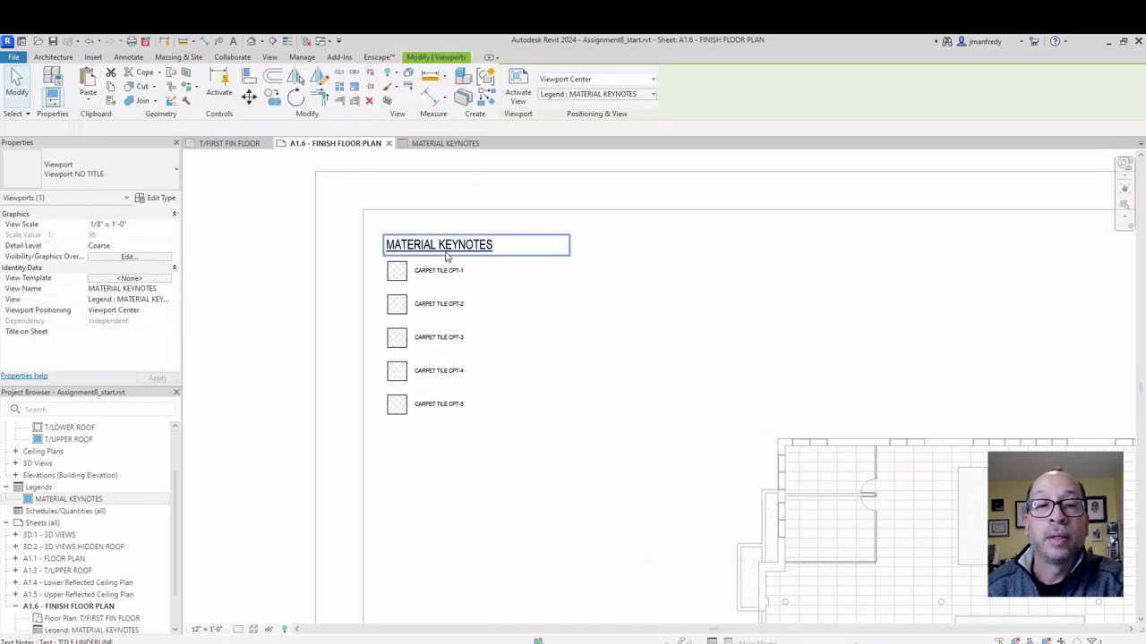
scroll(376, 274, up, 4)
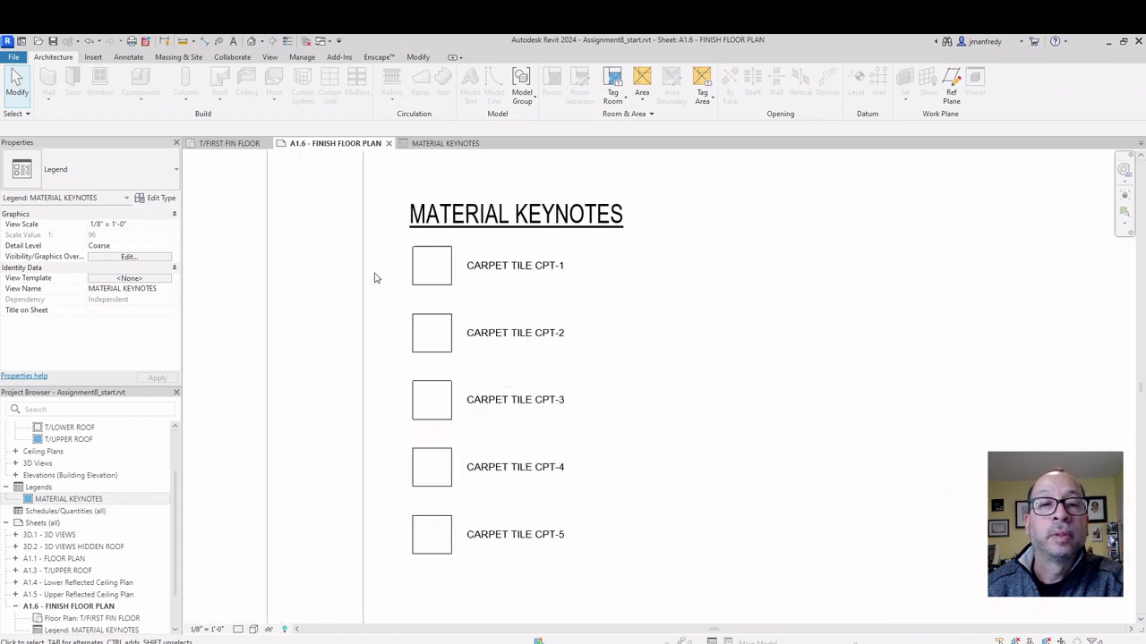
click(436, 250)
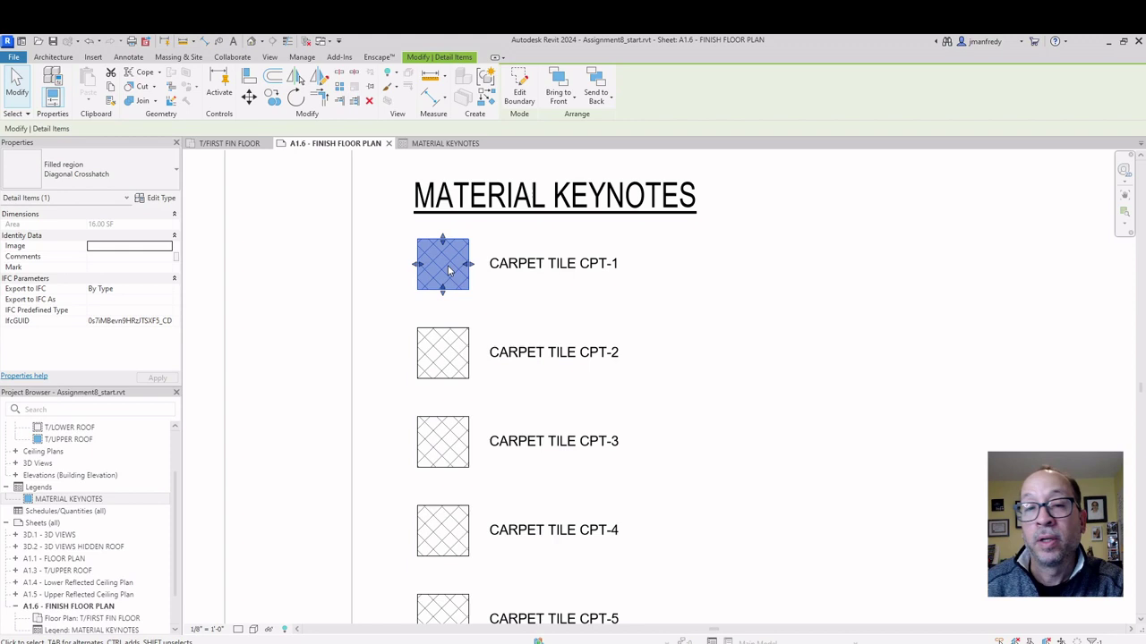
scroll(412, 279, up, 2)
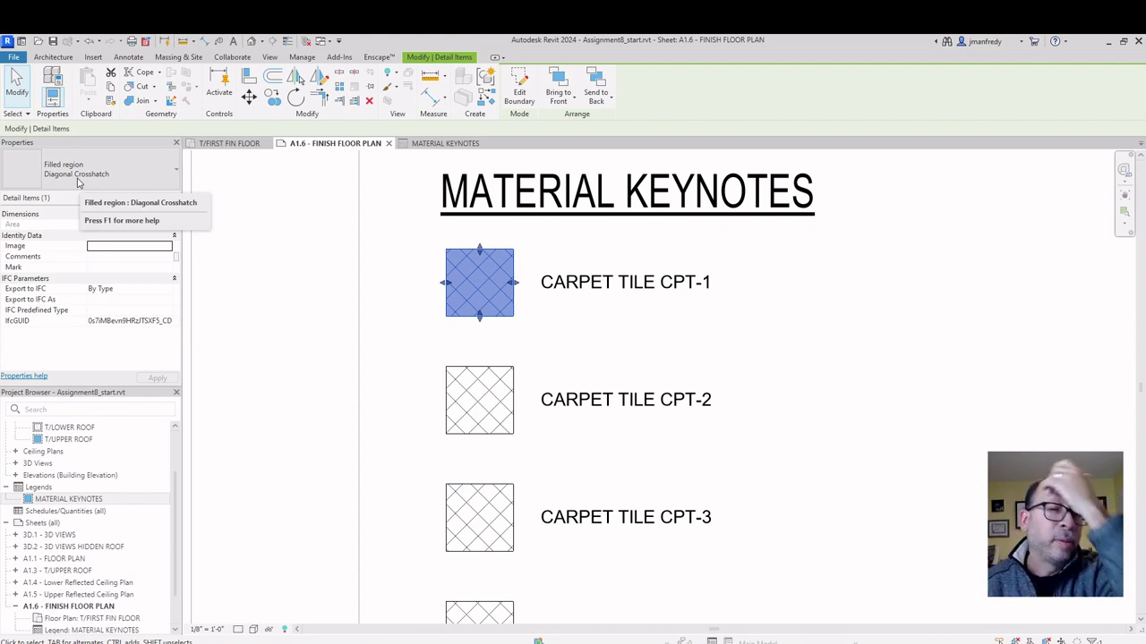
- Try Horizontal Lines and Solid Black, then set the CPT-1 swatch to Diagonal Crosshatch - Transparent
click(128, 184)
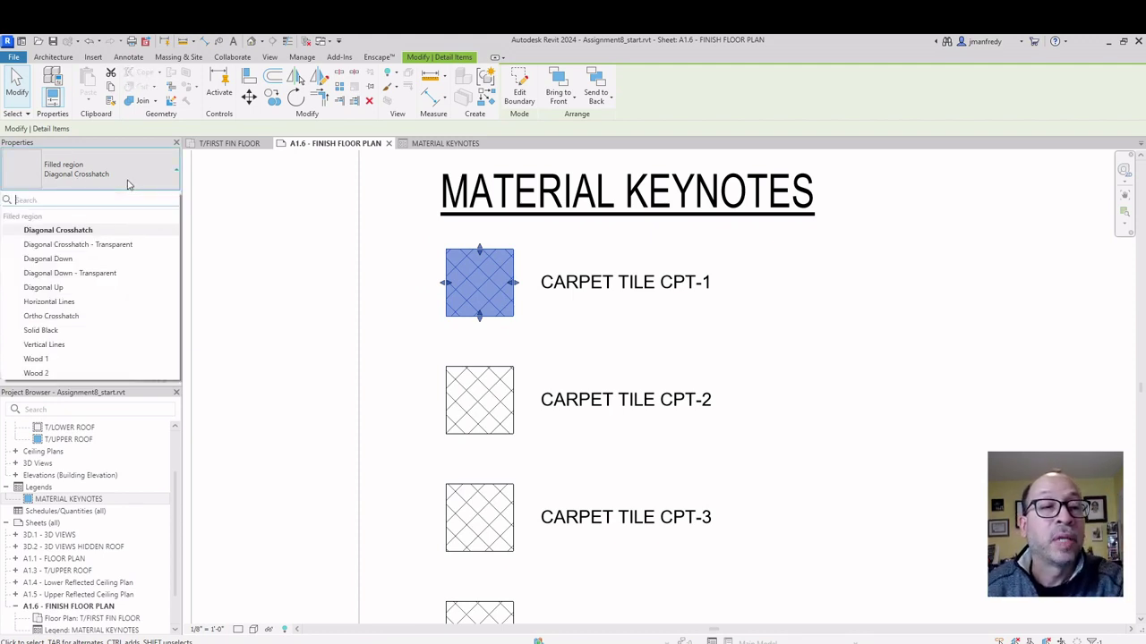
click(112, 302)
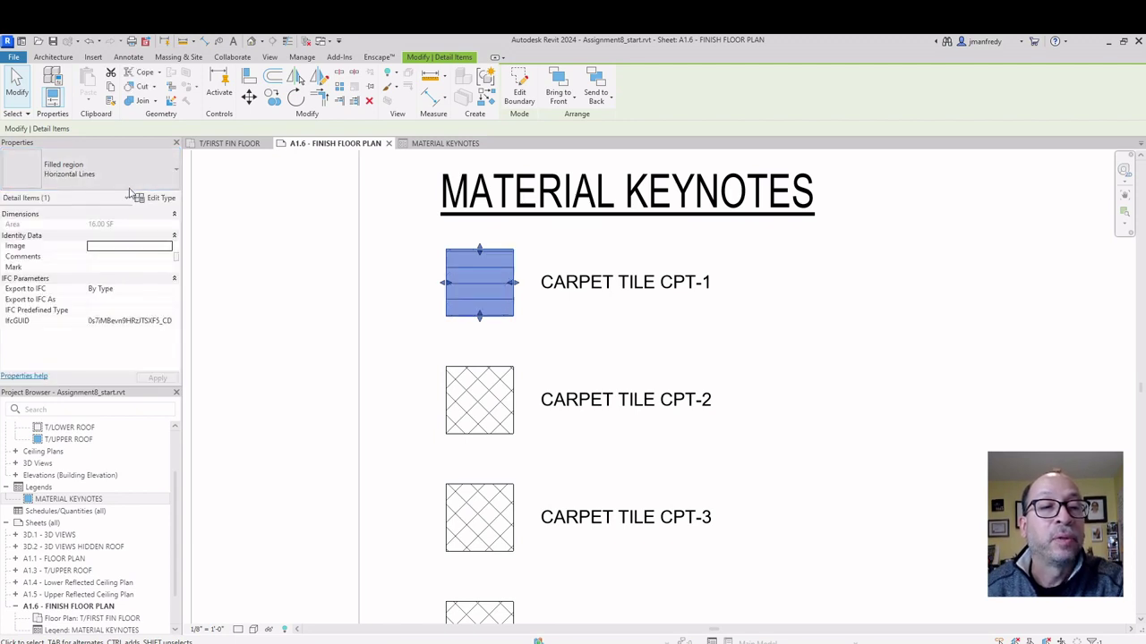
click(134, 183)
click(71, 313)
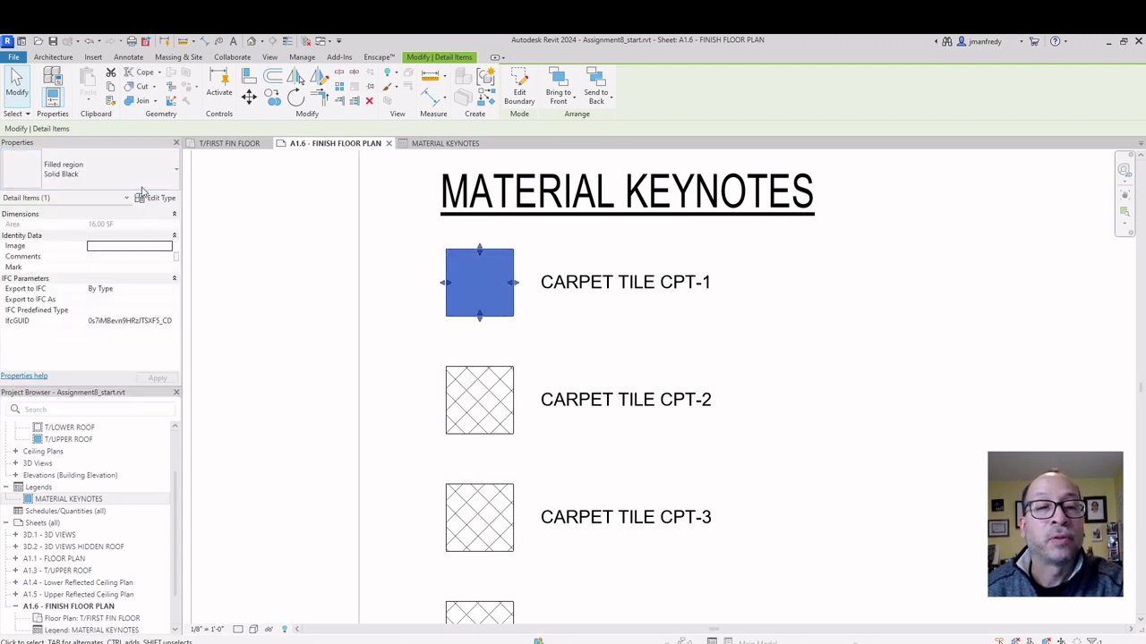
click(328, 248)
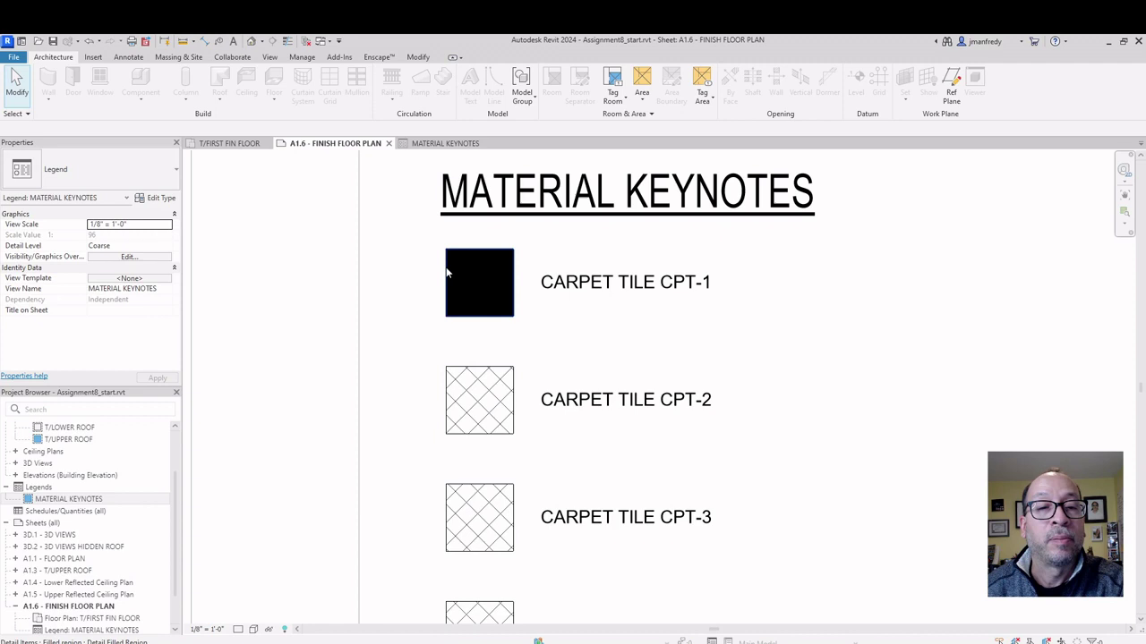
click(449, 256)
click(128, 178)
click(72, 241)
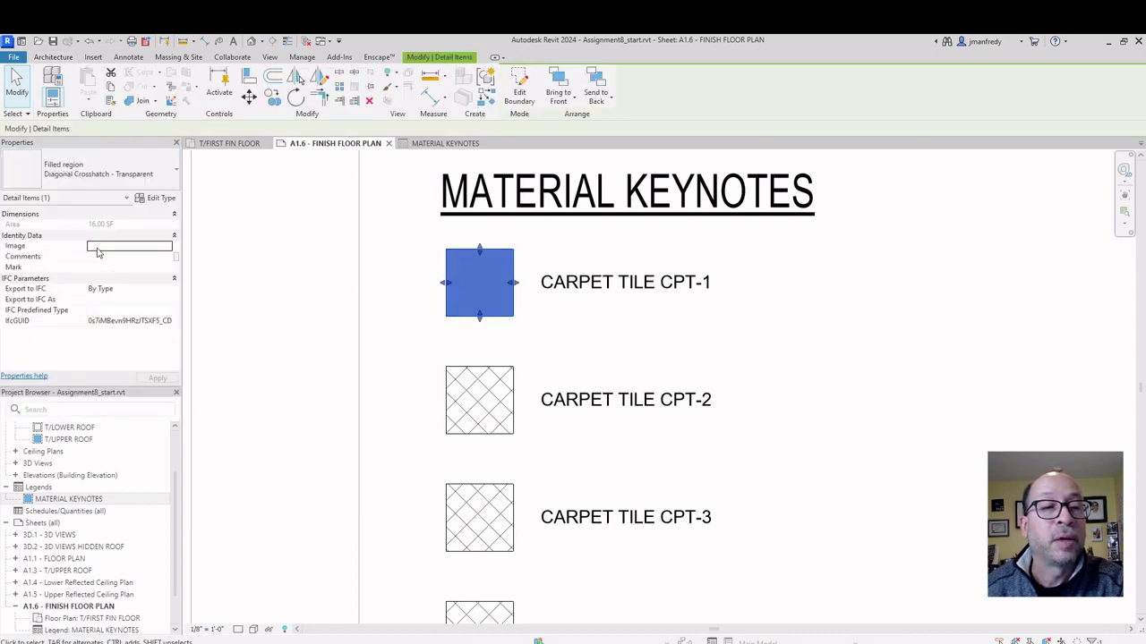
click(332, 274)
click(464, 257)
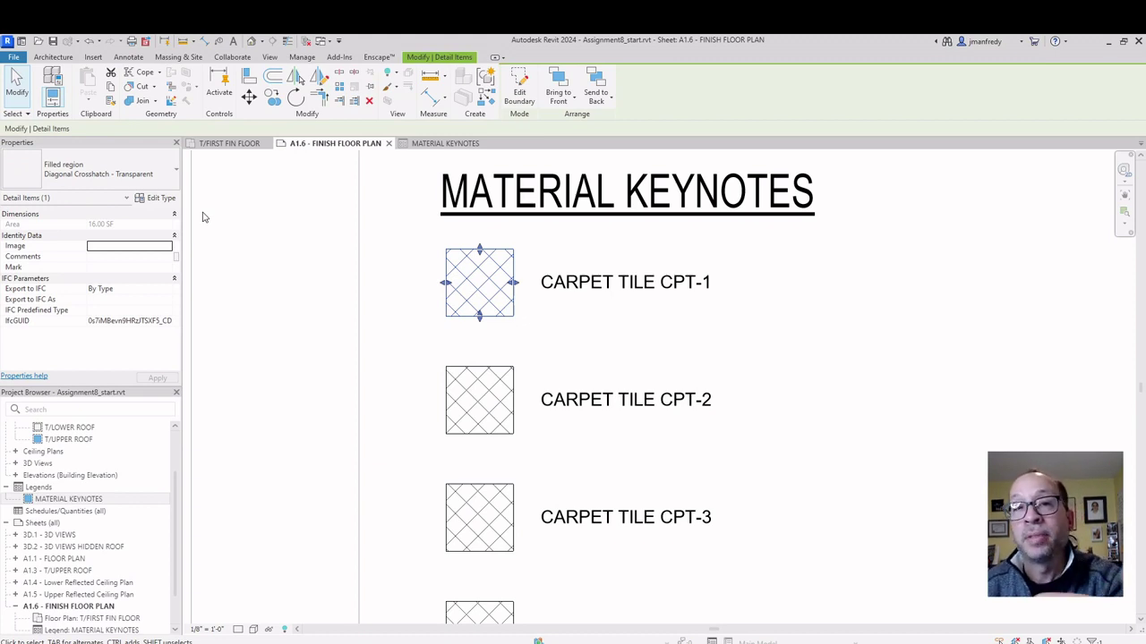
- Duplicate the swatch's filled region type as a new type named CPT-1
click(157, 198)
click(842, 156)
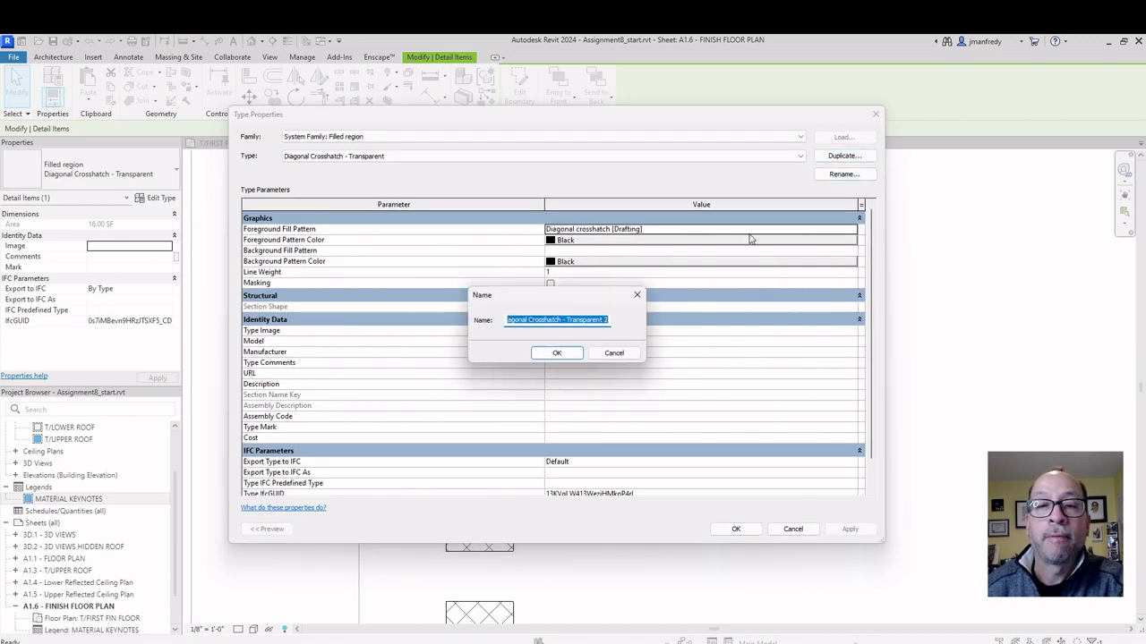
text(CPT-1)
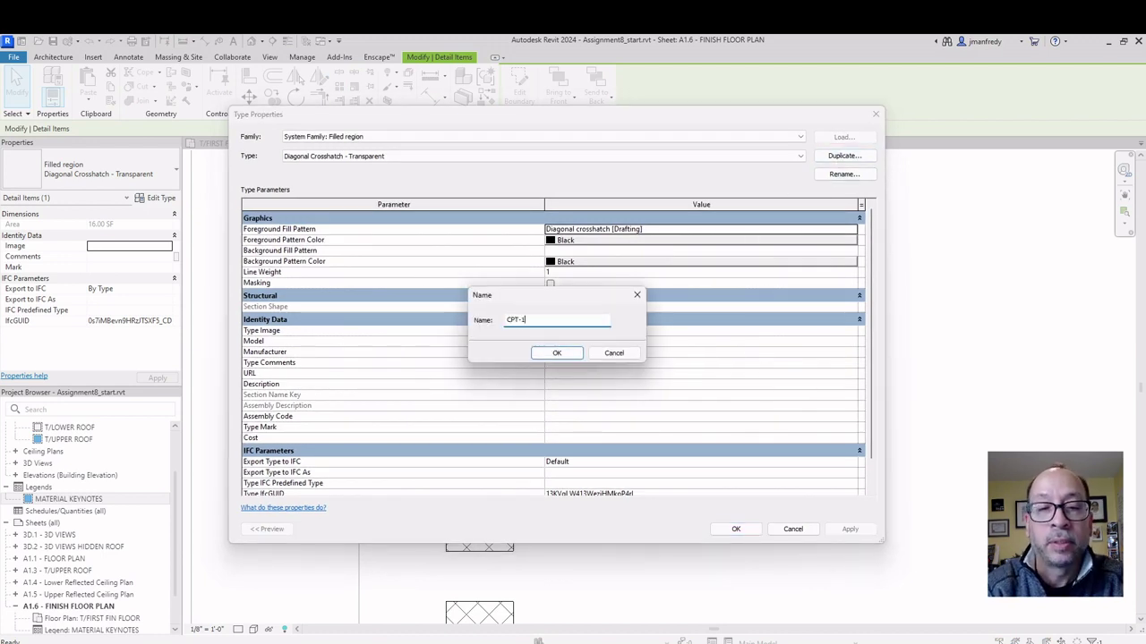
click(559, 354)
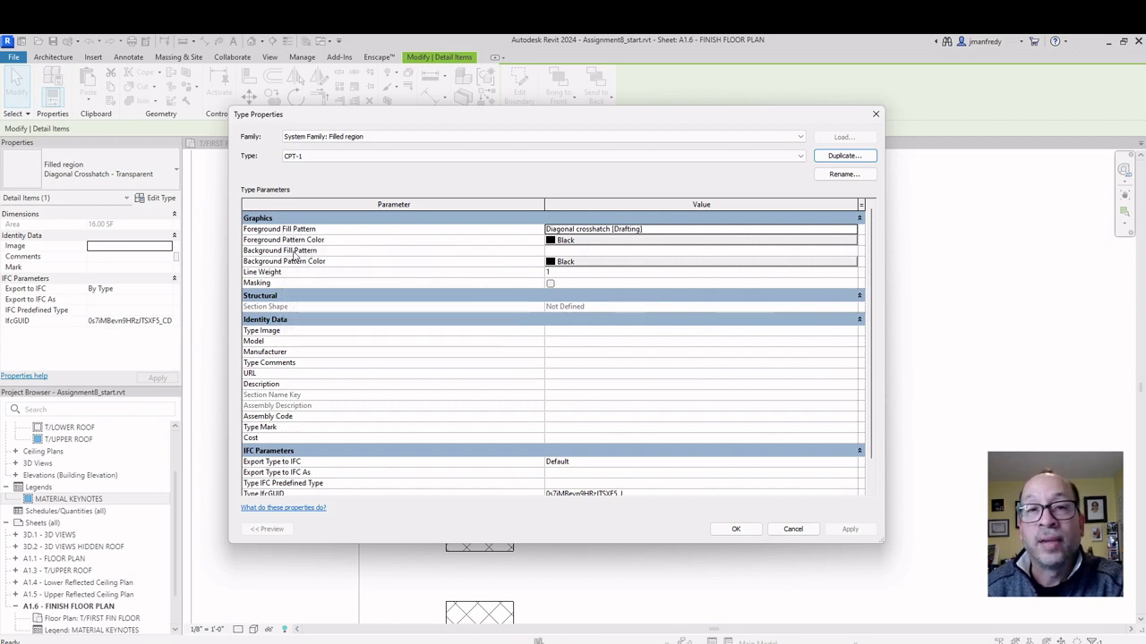
- Give CPT-1 a Ceiling 24x48 model foreground pattern over a Gypsum-Plaster background
click(664, 228)
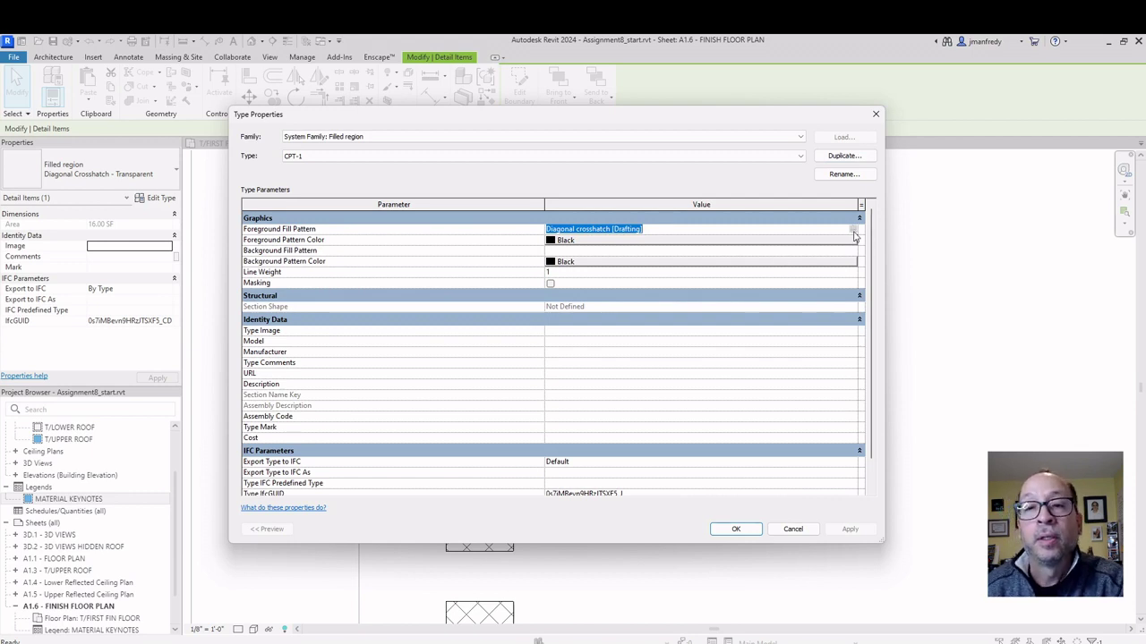
click(854, 231)
click(547, 276)
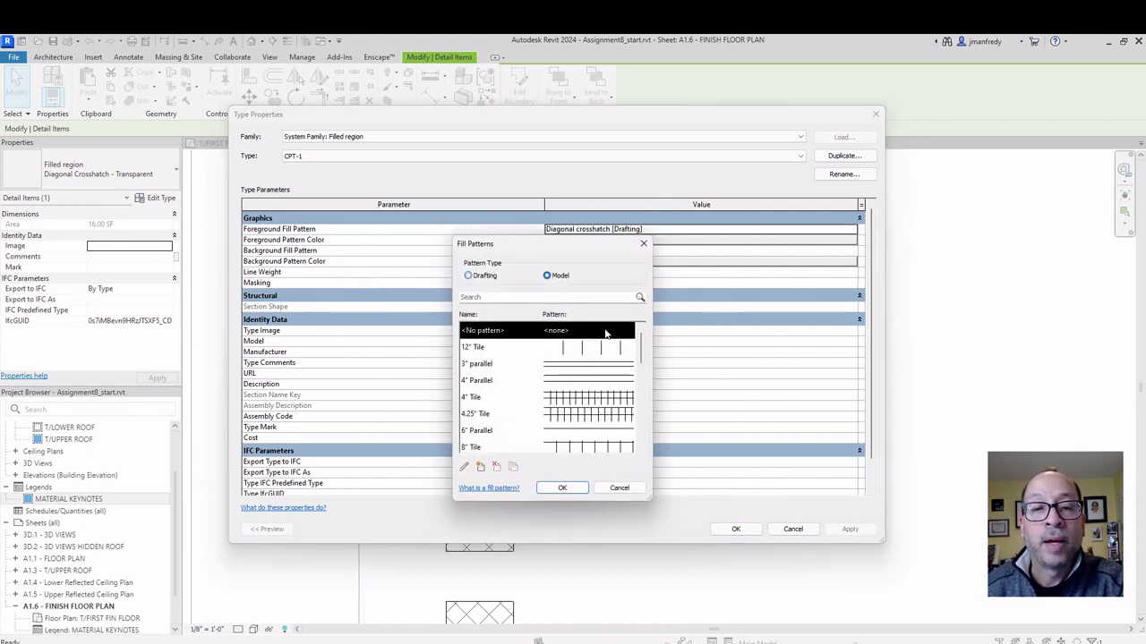
drag(640, 346, 641, 395)
click(591, 398)
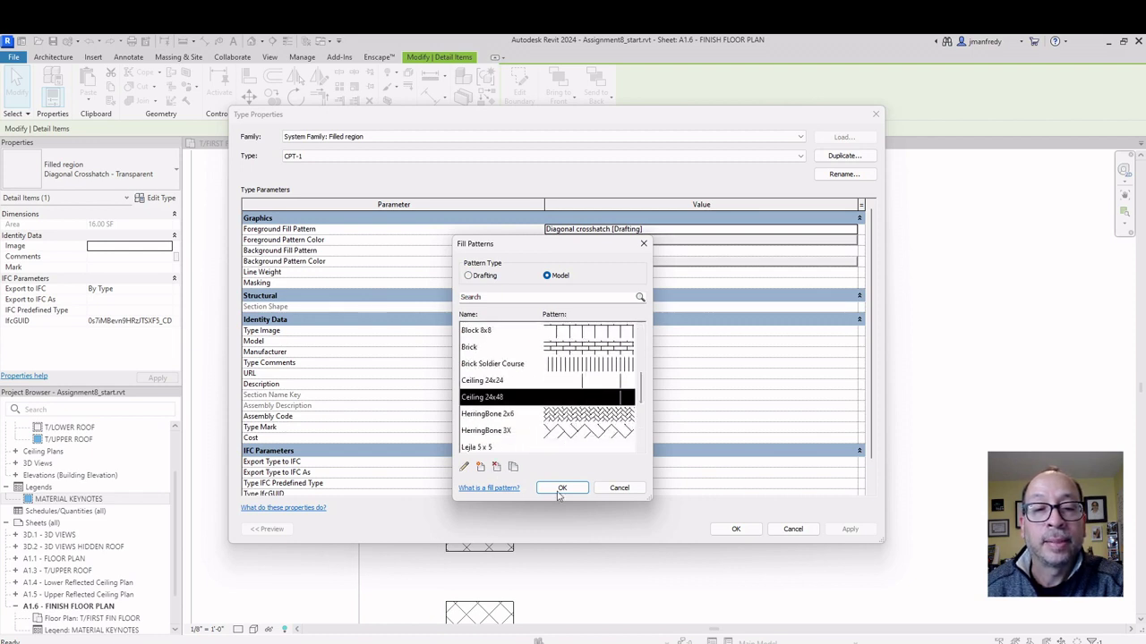
click(562, 488)
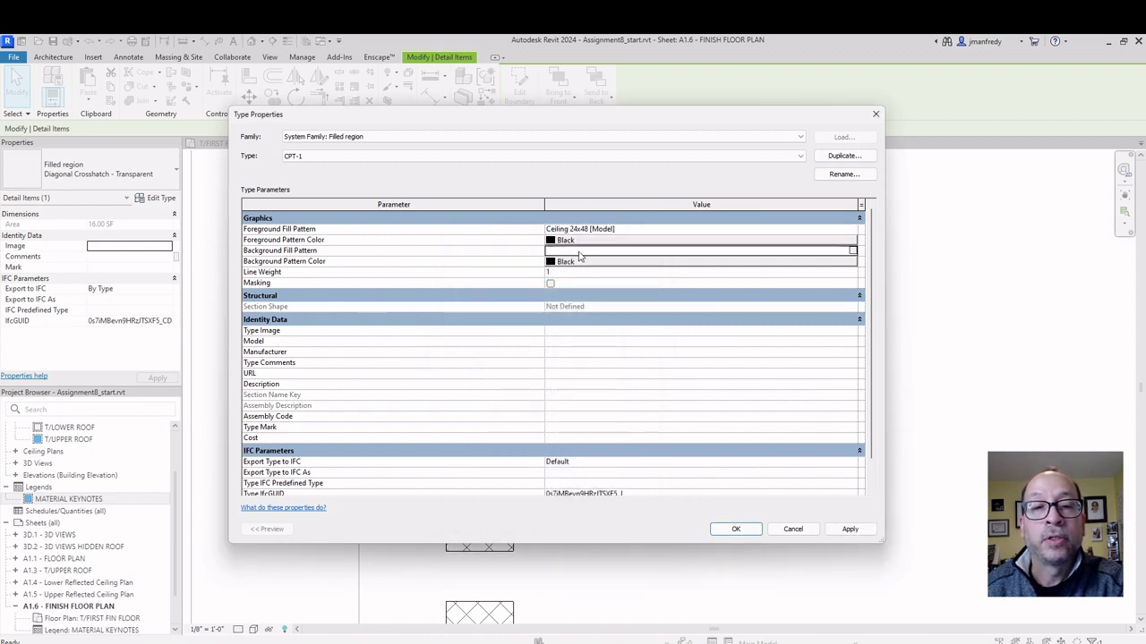
click(849, 250)
drag(636, 349, 639, 382)
click(578, 352)
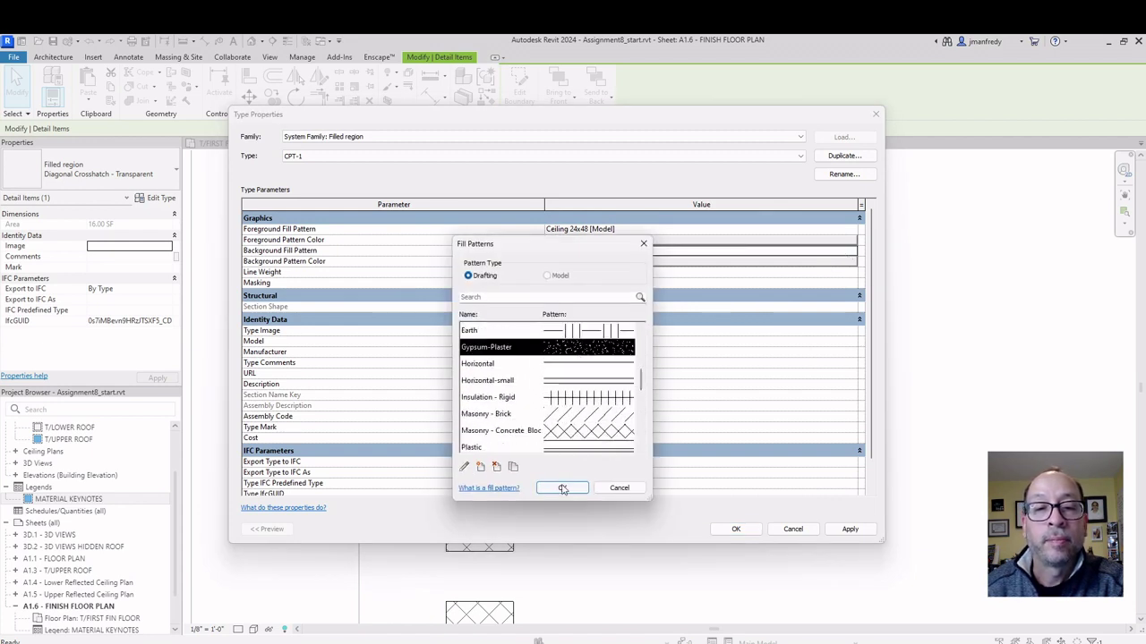
click(562, 488)
click(736, 529)
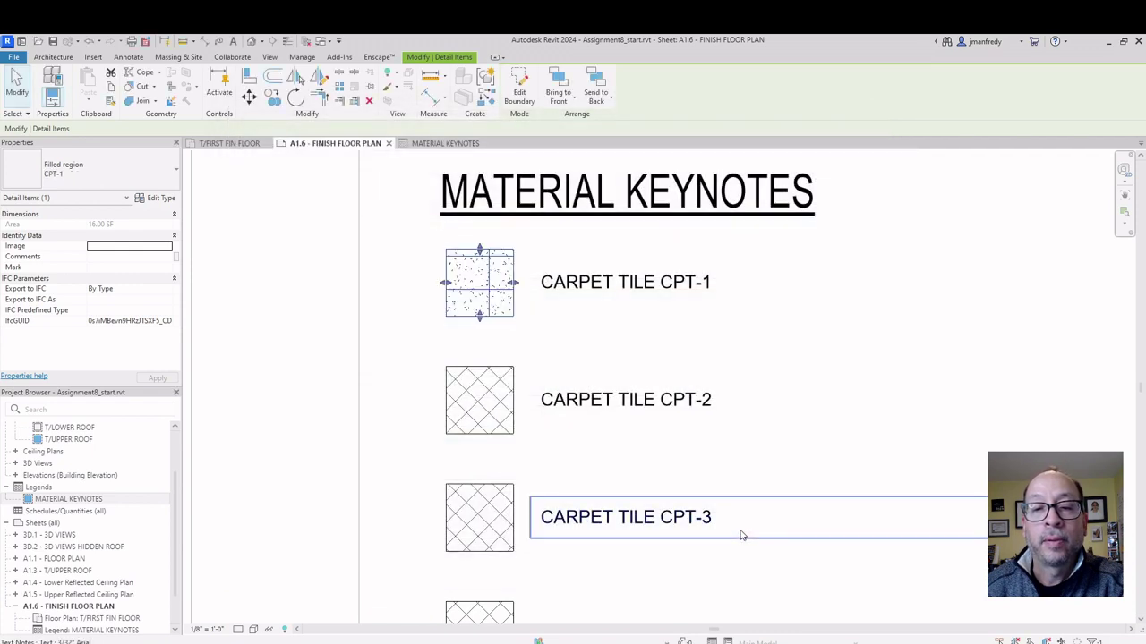
- Check that the CPT-1 swatch now shows the new grid pattern
click(405, 338)
scroll(438, 304, up, 3)
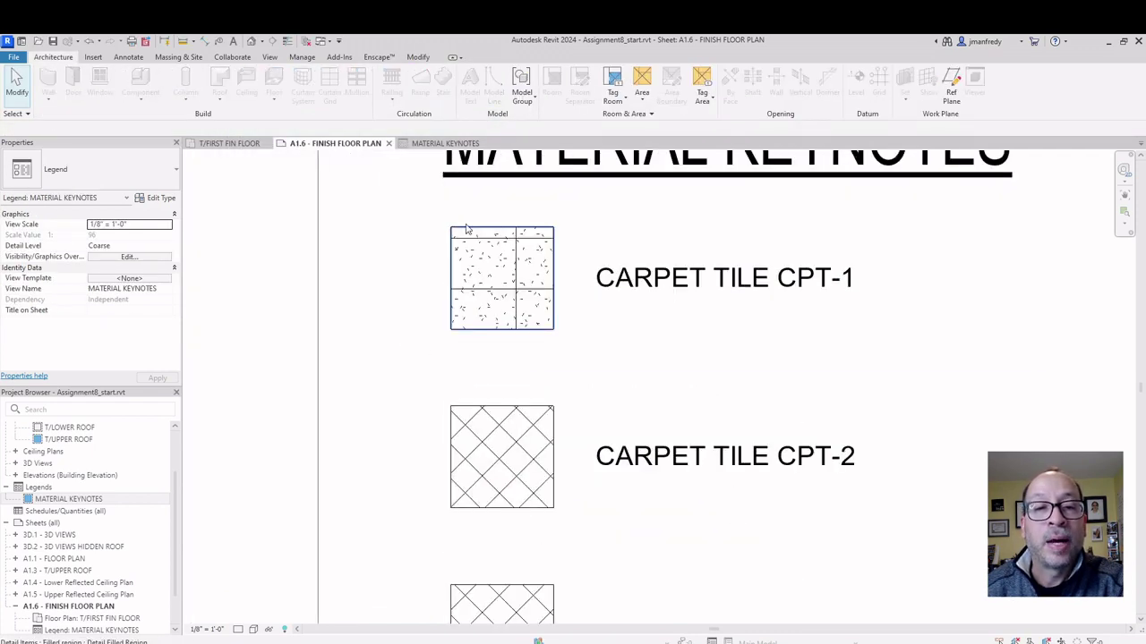
click(451, 307)
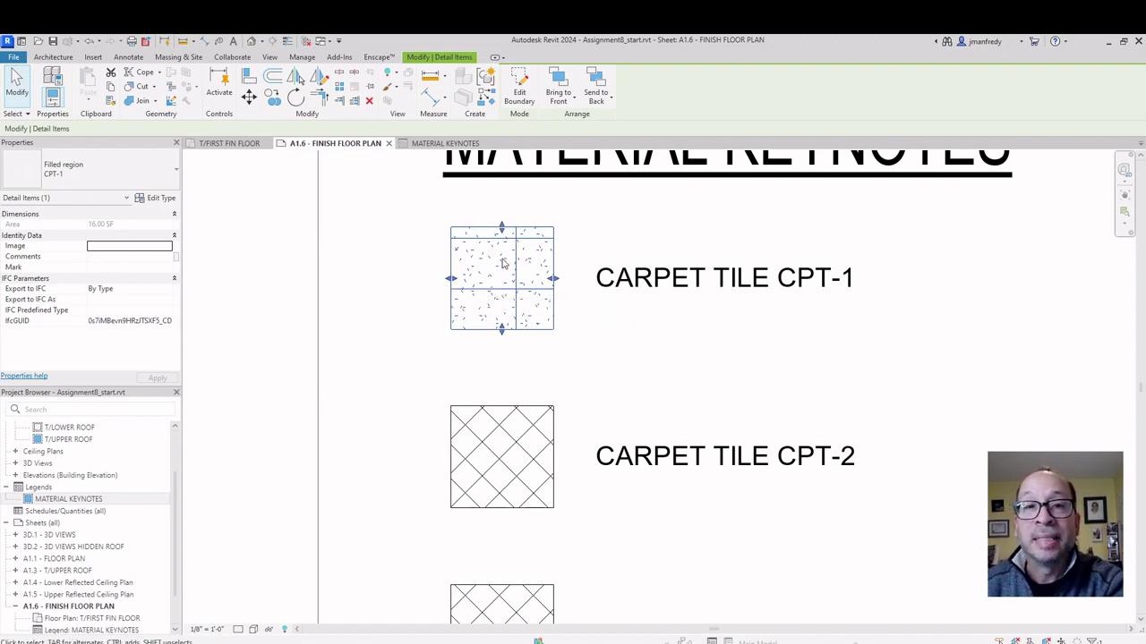
click(418, 296)
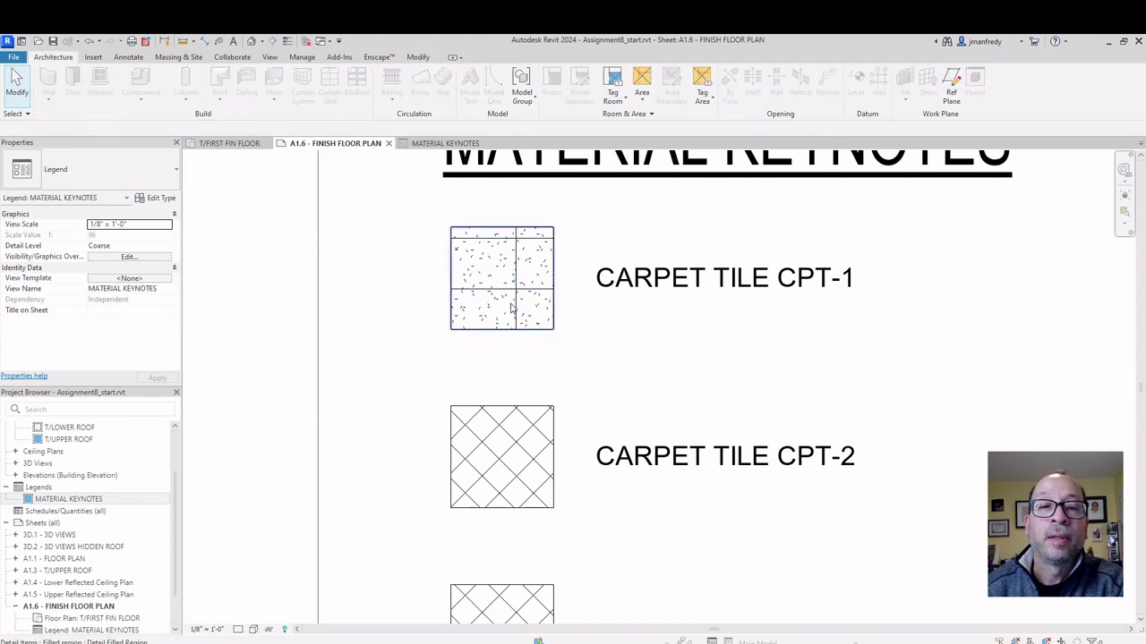
- Leave legend editing and pan the sheet over to the floor plan
scroll(502, 327, down, 5)
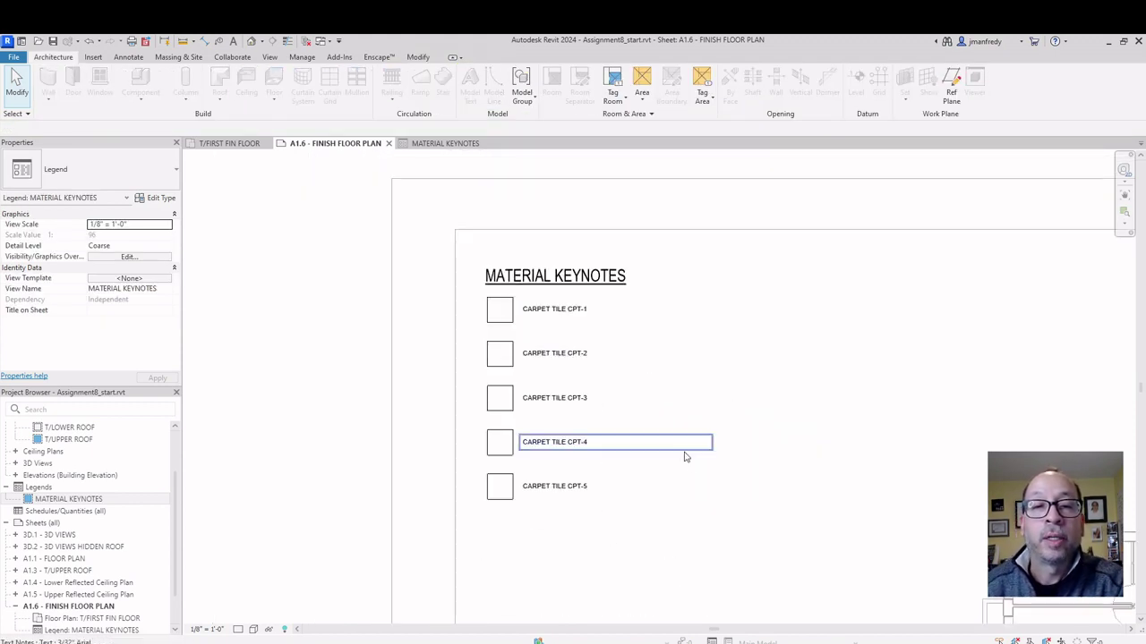
double_click(318, 325)
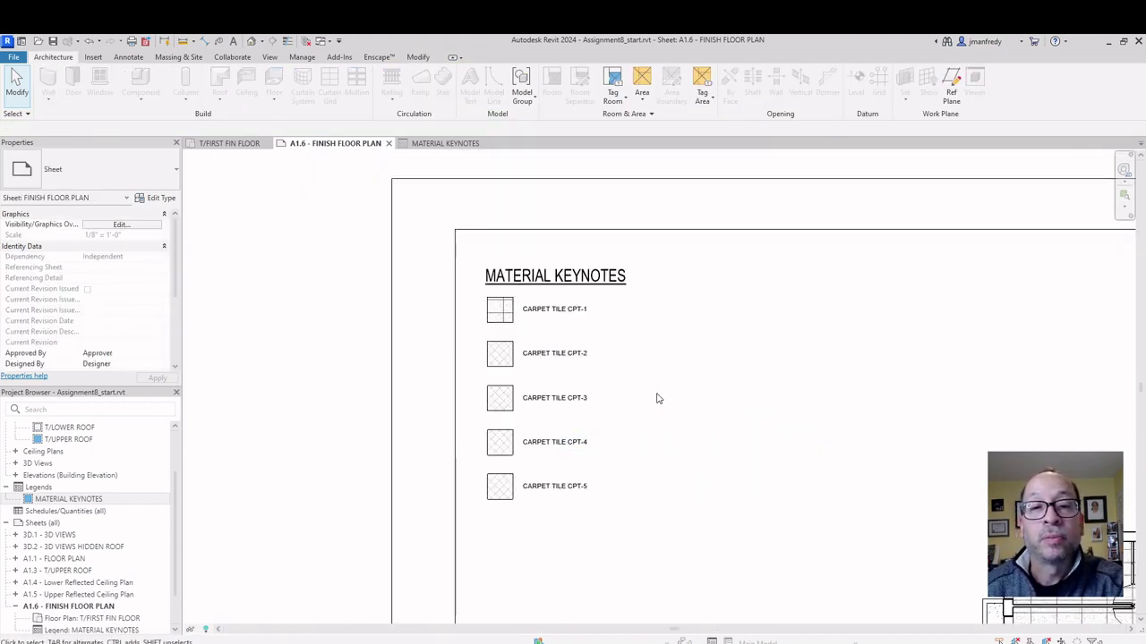
middle_drag(657, 397, 469, 302)
scroll(526, 330, down, 1)
scroll(527, 328, down, 3)
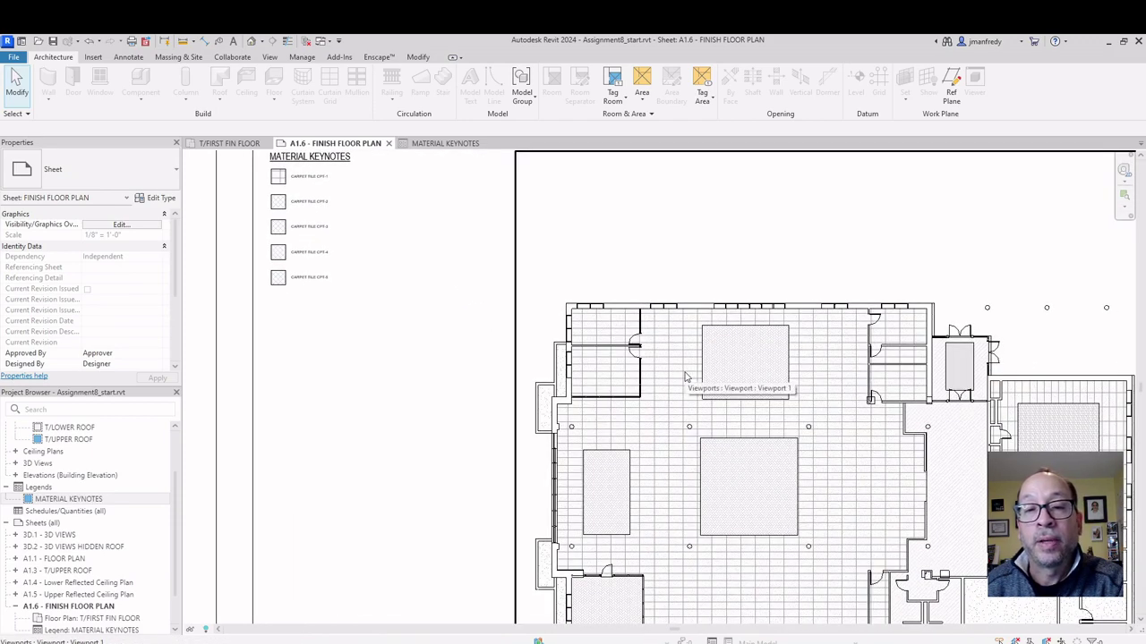
- Start a trial CPT-2 floor and inspect its Finish material's HerringBone 3X pattern
click(688, 377)
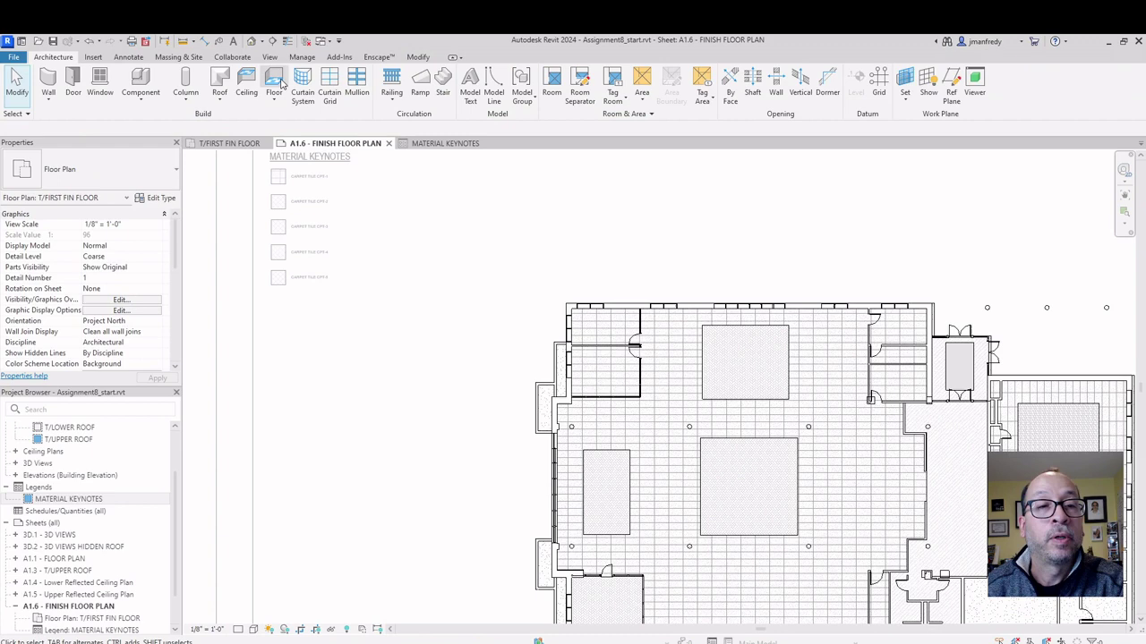
click(274, 78)
click(150, 167)
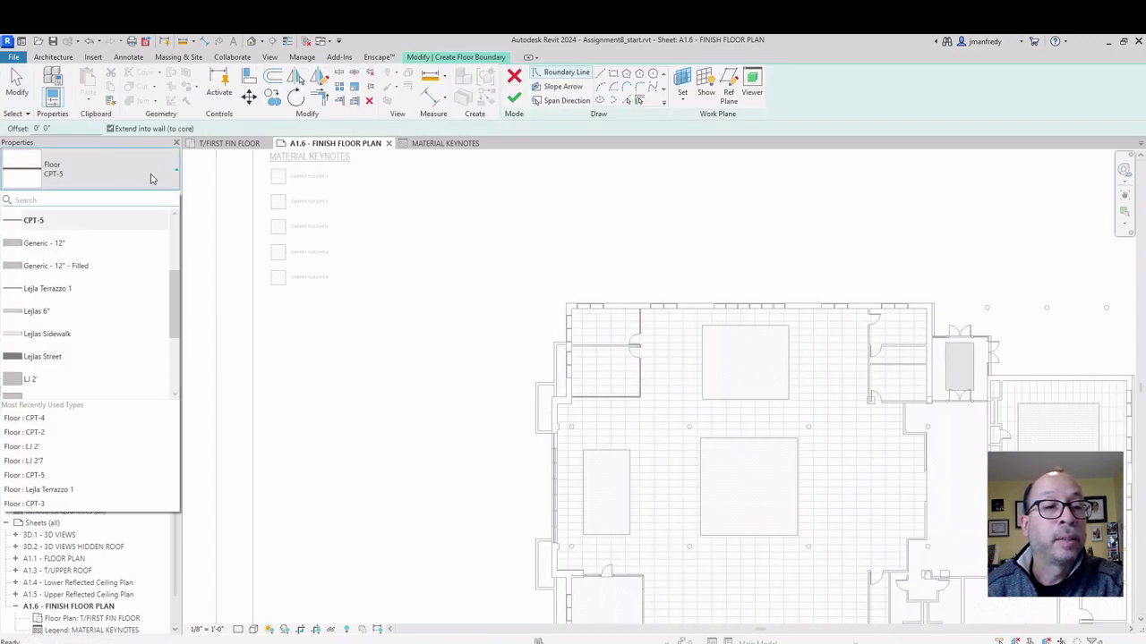
click(64, 279)
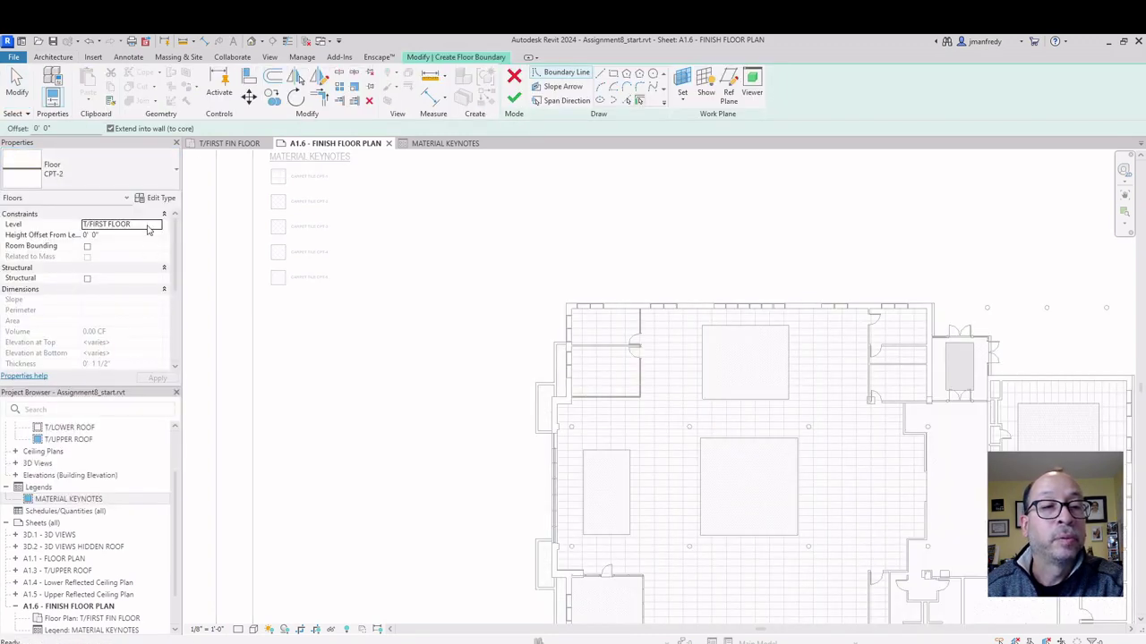
click(162, 201)
click(574, 231)
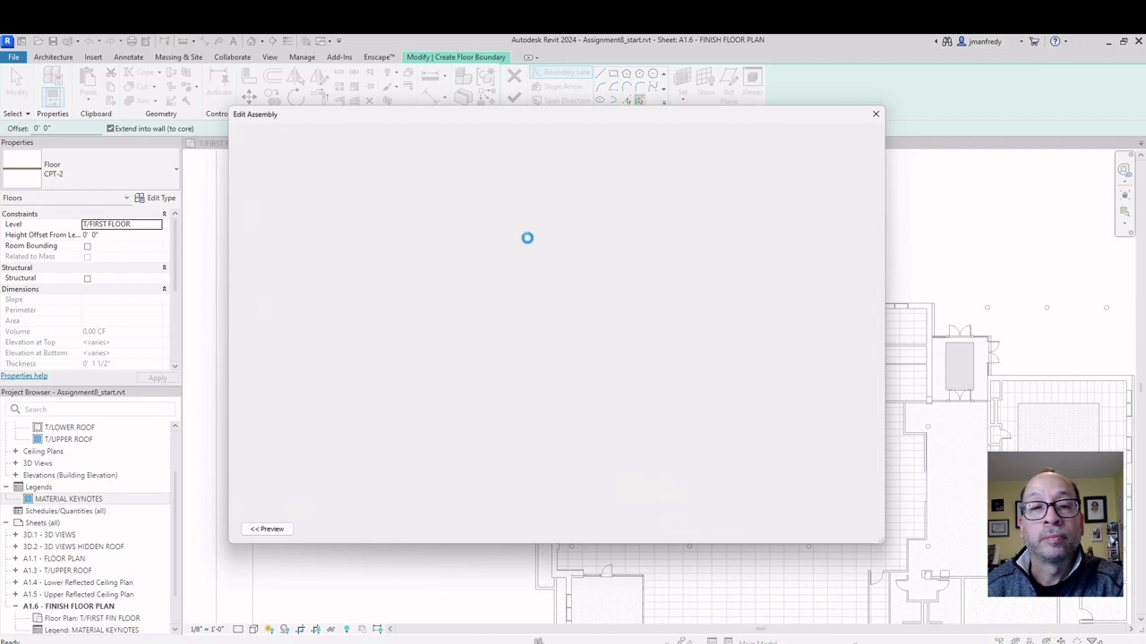
click(511, 218)
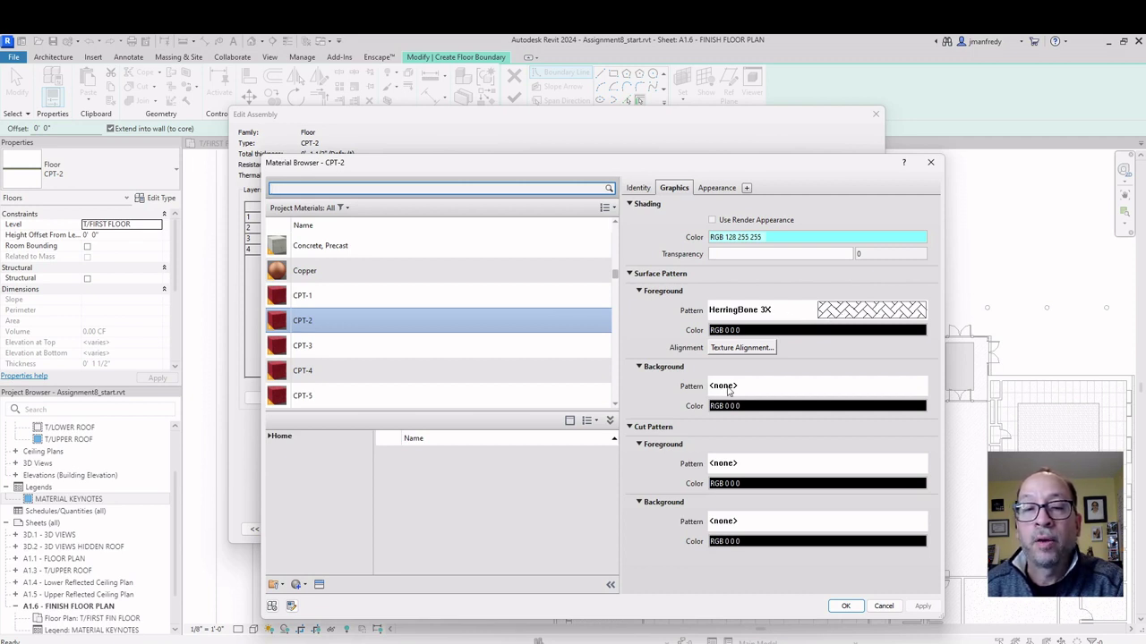
- Close the type dialogs unchanged and discard the trial floor sketch
key(Escape)
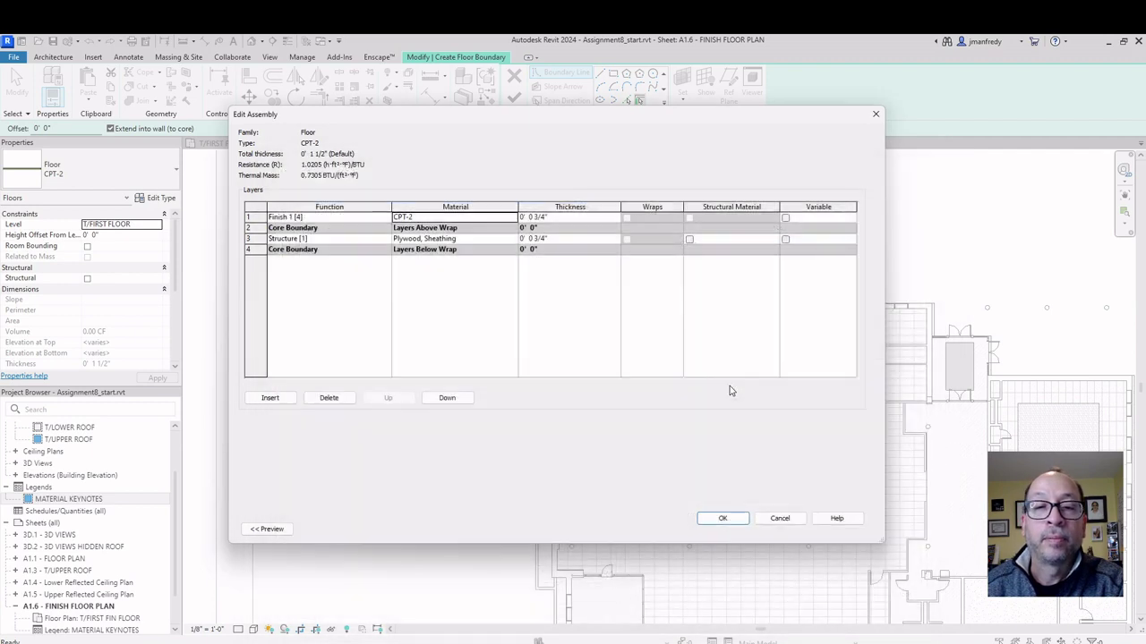
click(776, 518)
key(Escape)
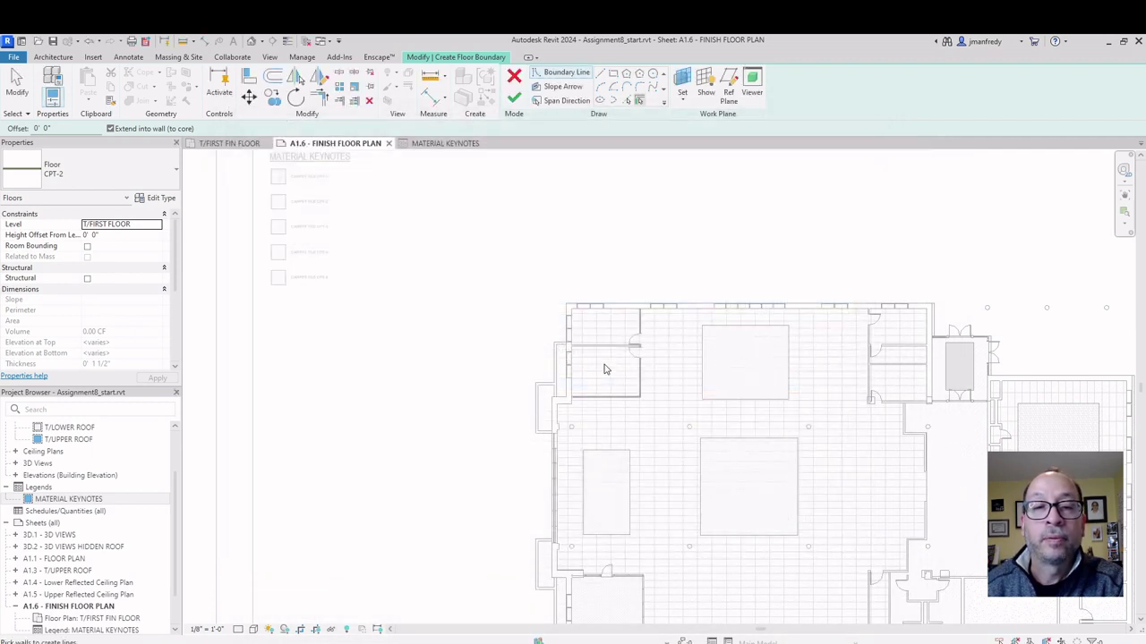
click(514, 77)
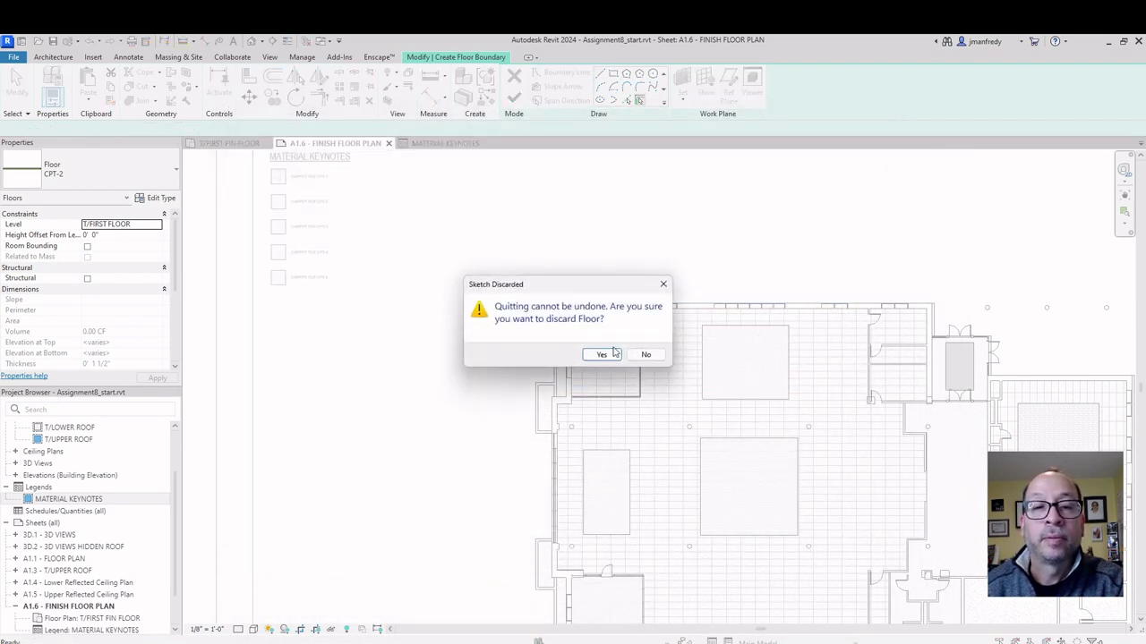
click(645, 354)
click(517, 80)
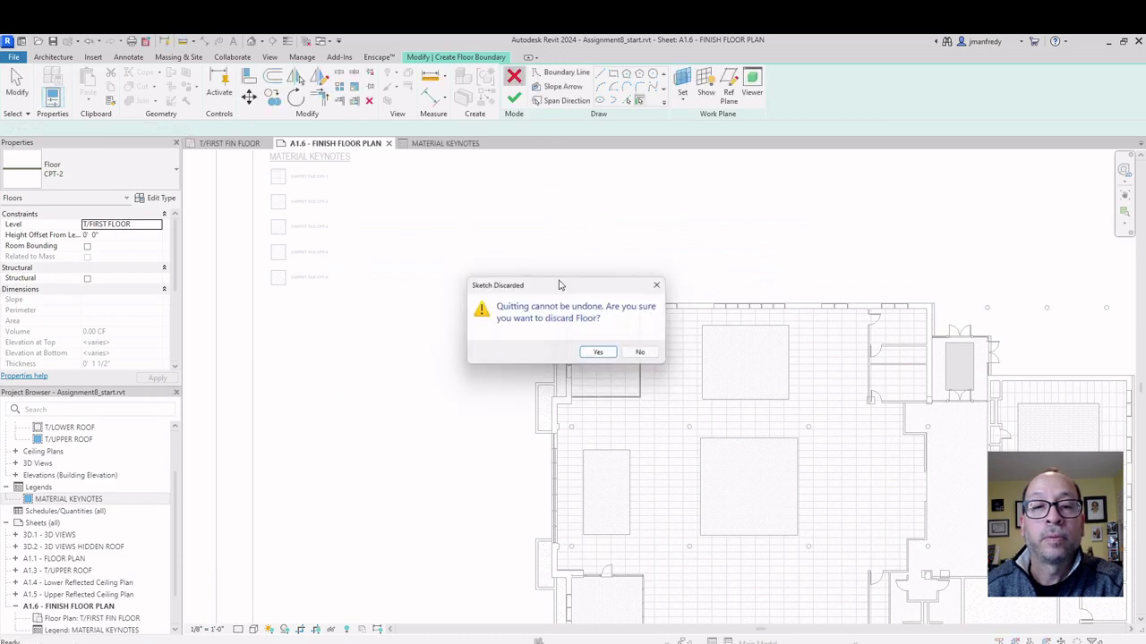
click(597, 354)
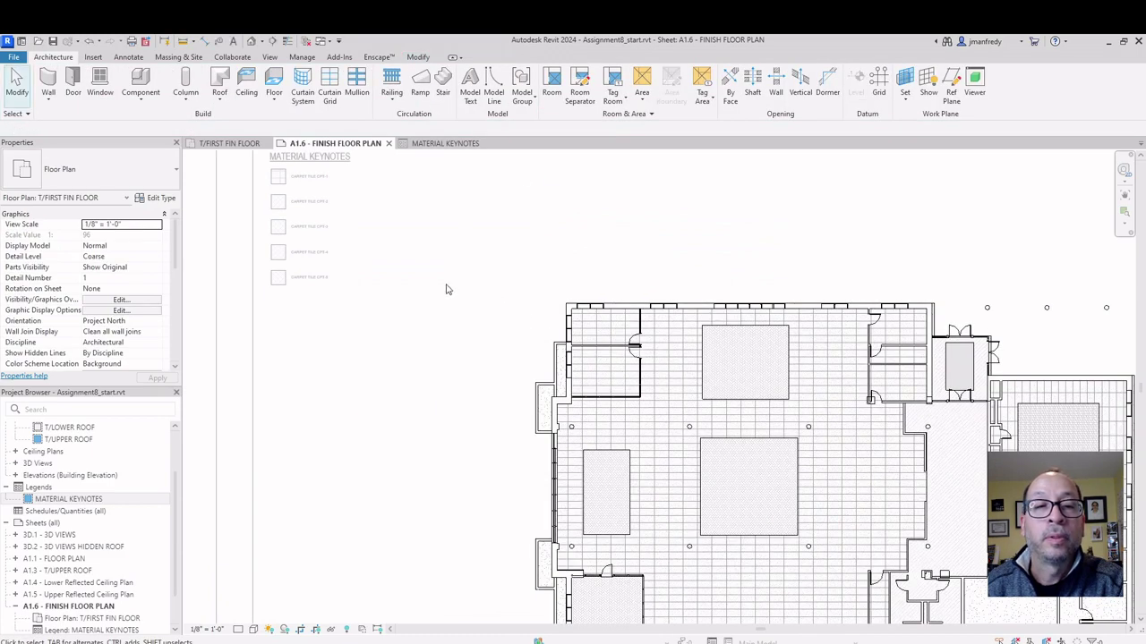
- Leave the floor plan, activate the MATERIAL KEYNOTES legend, and select the CPT-2 swatch
double_click(449, 289)
scroll(453, 284, up, 3)
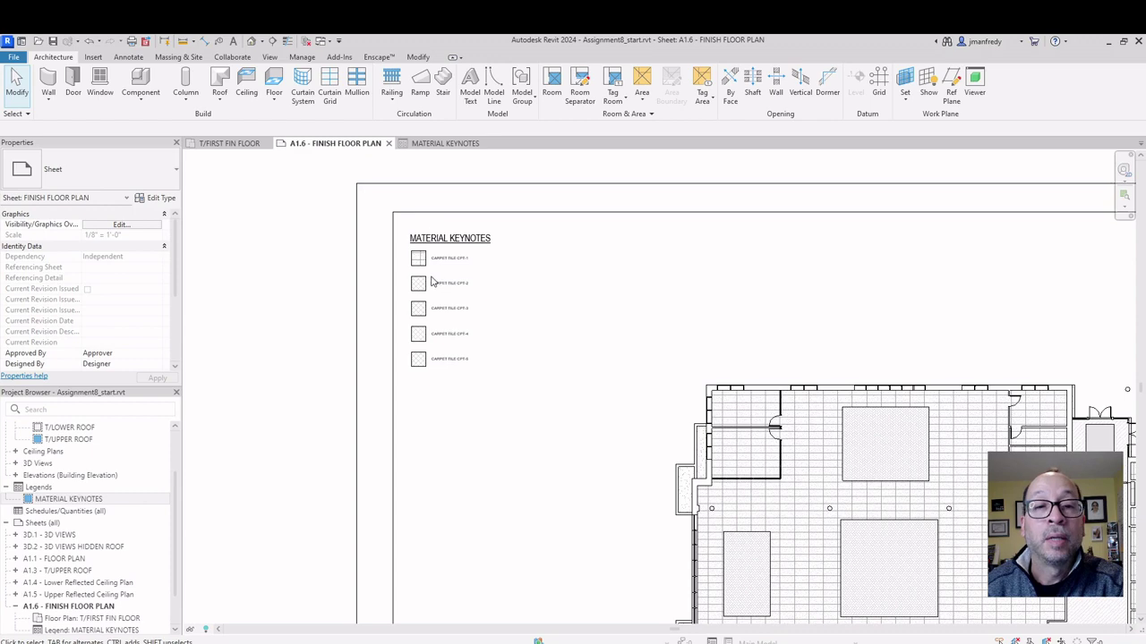
click(442, 241)
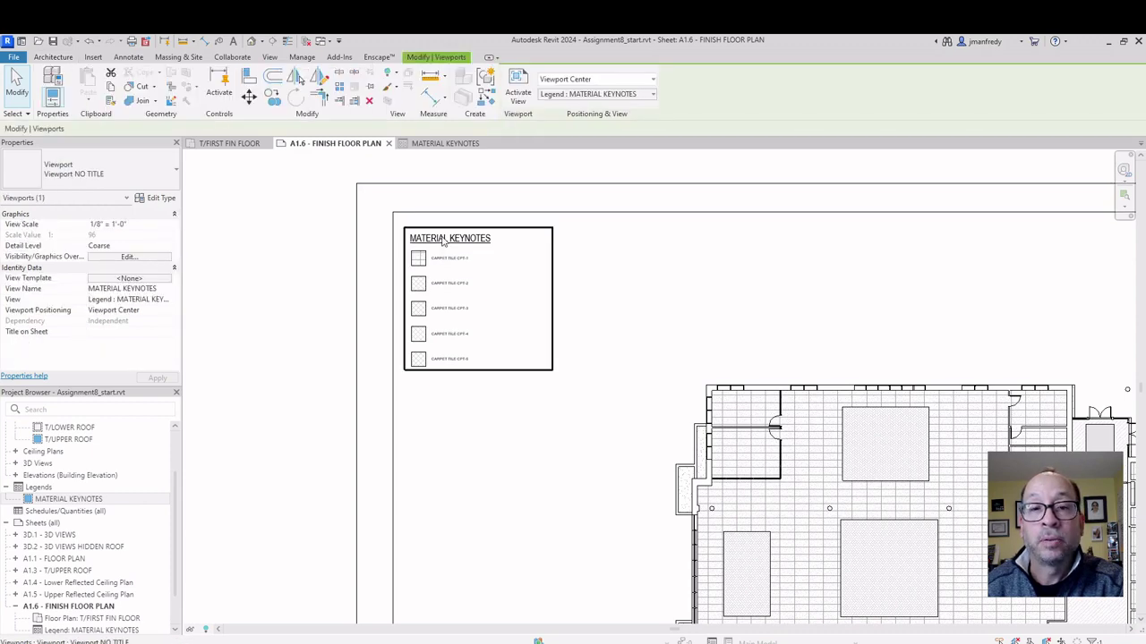
double_click(442, 241)
scroll(366, 289, up, 5)
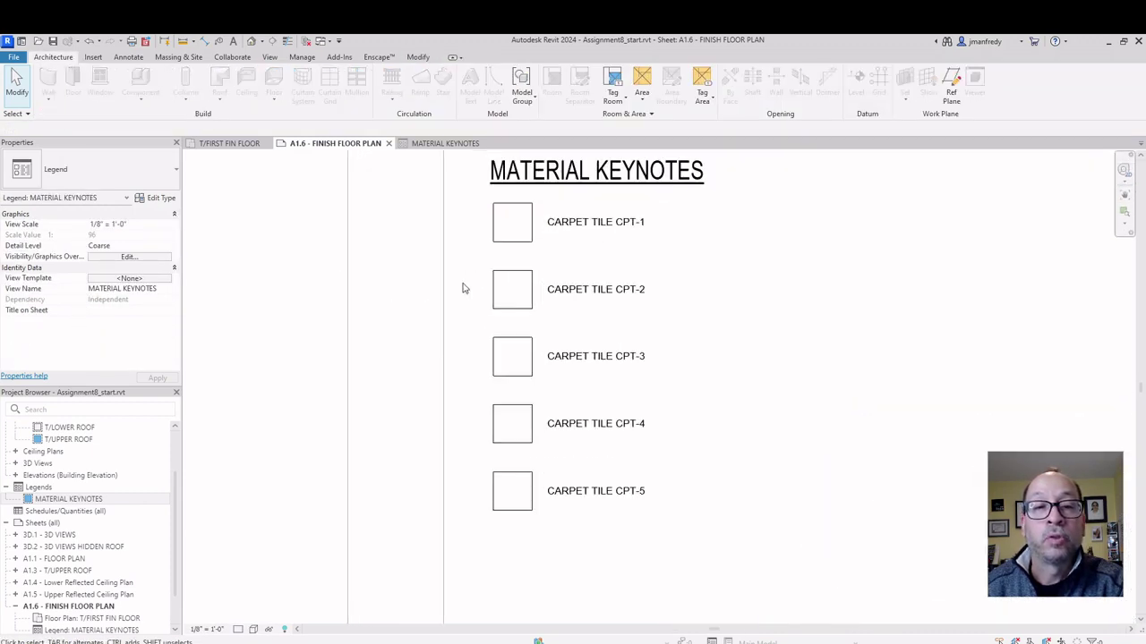
click(507, 278)
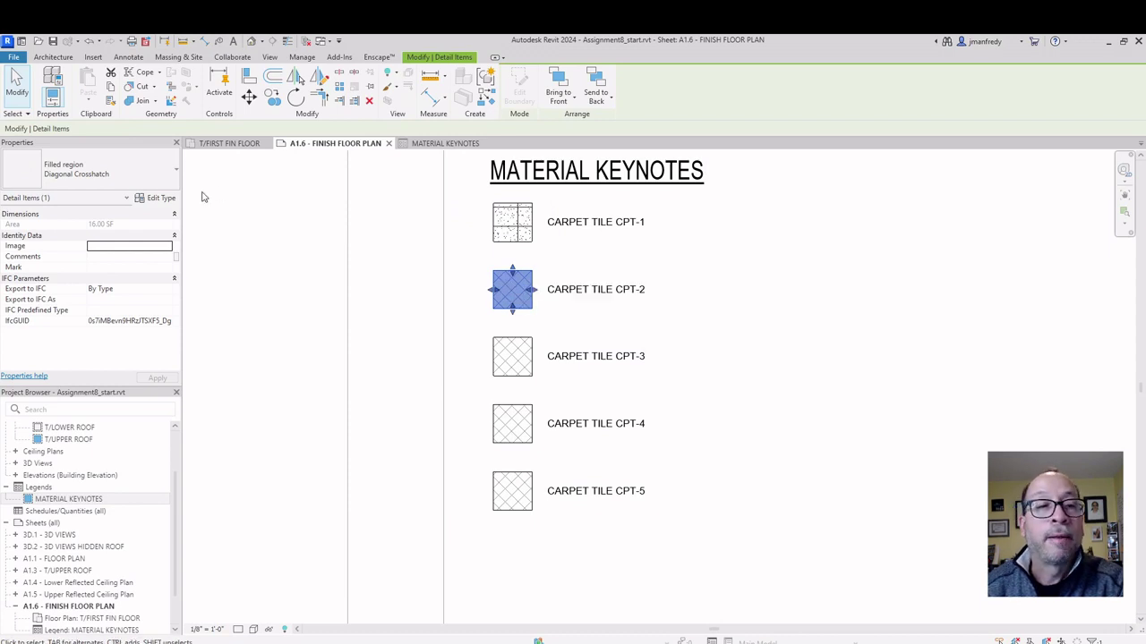
- Rename the CPT-2 swatch's Diagonal Crosshatch filled region type to CPT-2
click(160, 197)
click(842, 175)
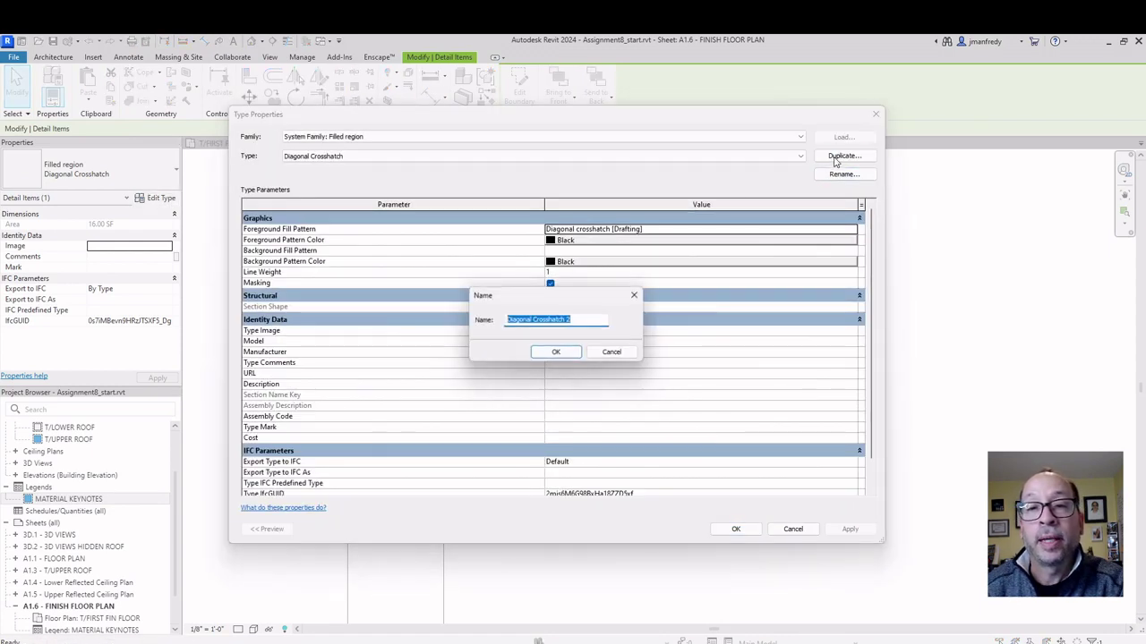
text(CPT-2)
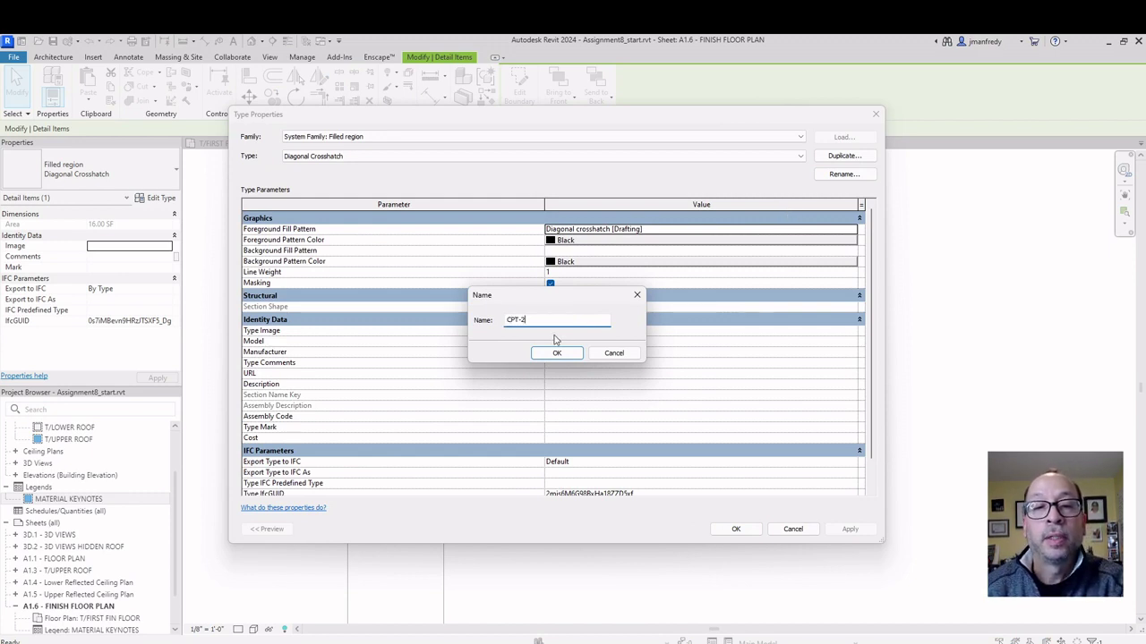
click(557, 353)
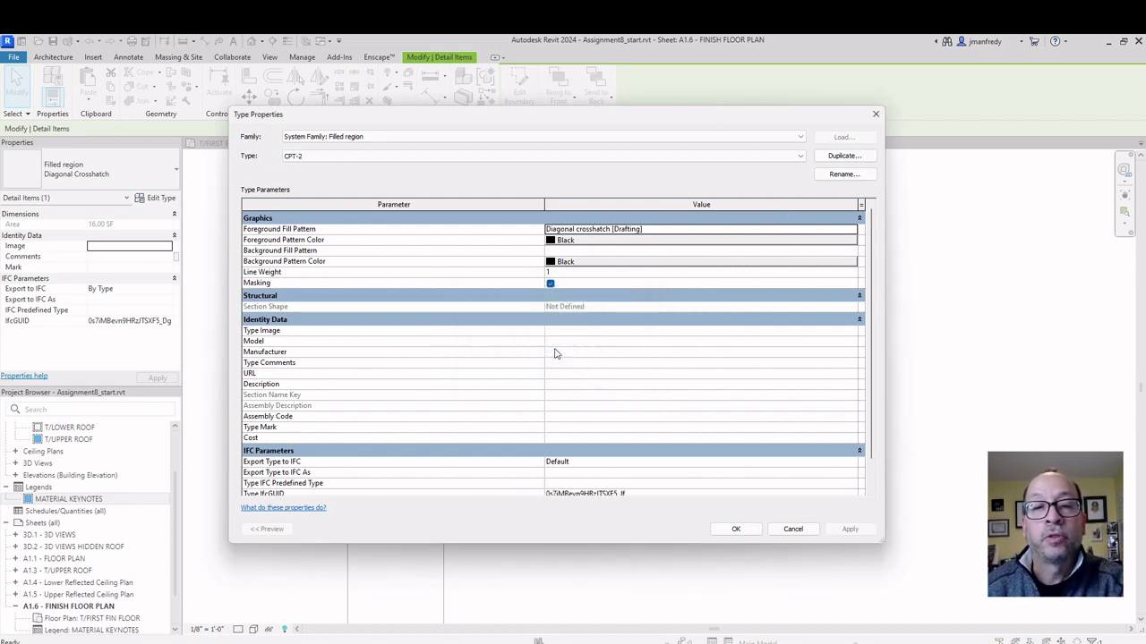
click(651, 229)
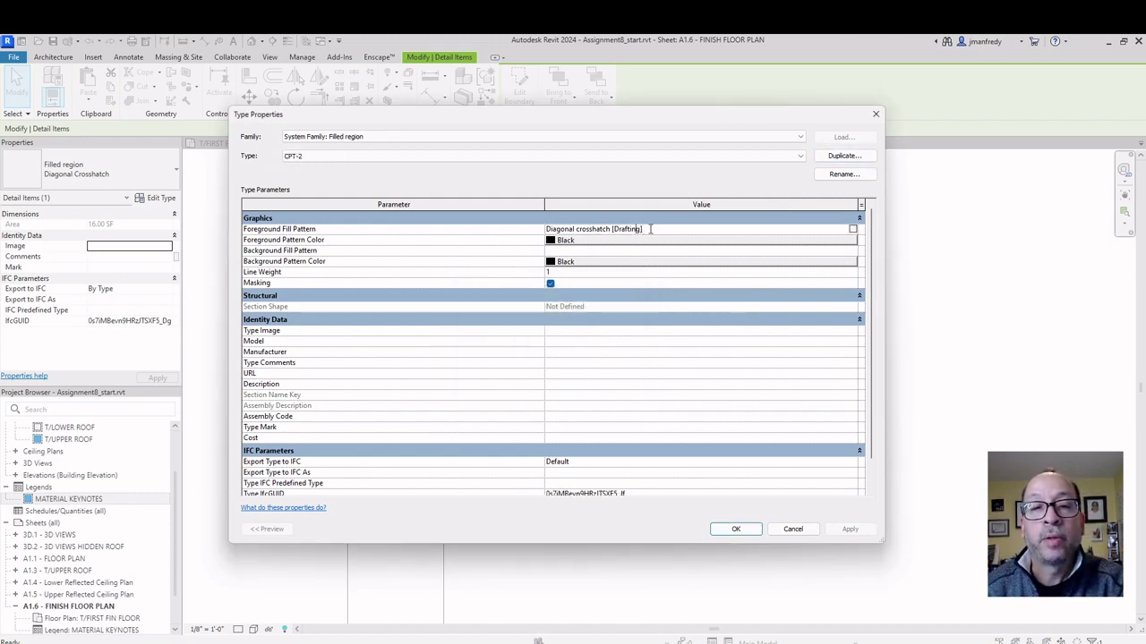
- Set CPT-2's foreground fill pattern to the HerringBone 3X model pattern
click(852, 230)
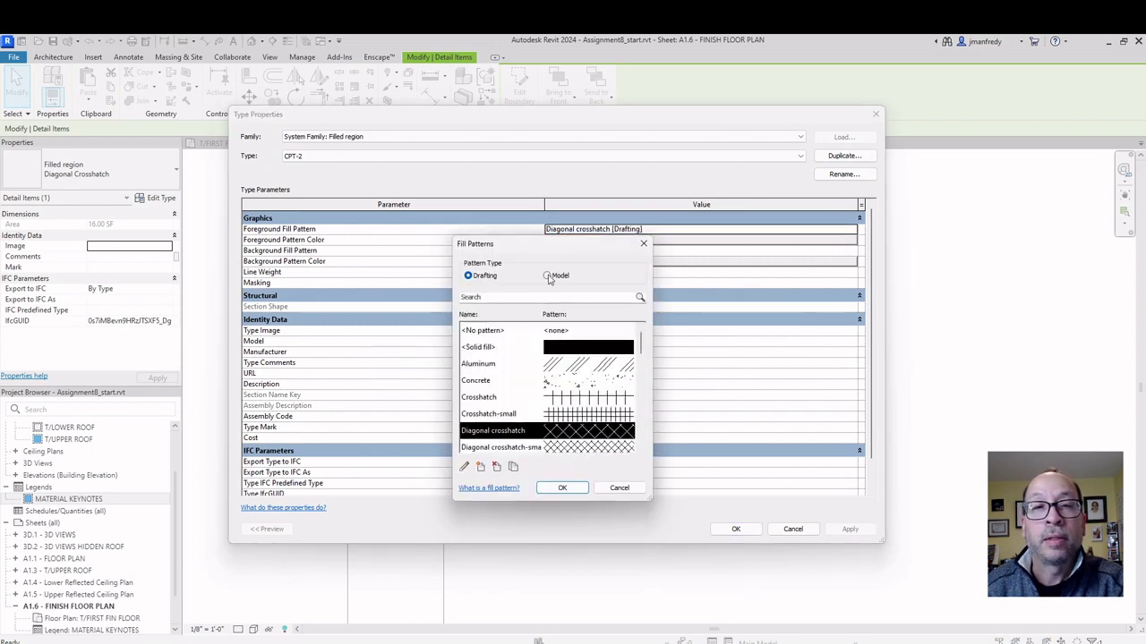
click(548, 276)
drag(642, 347, 647, 405)
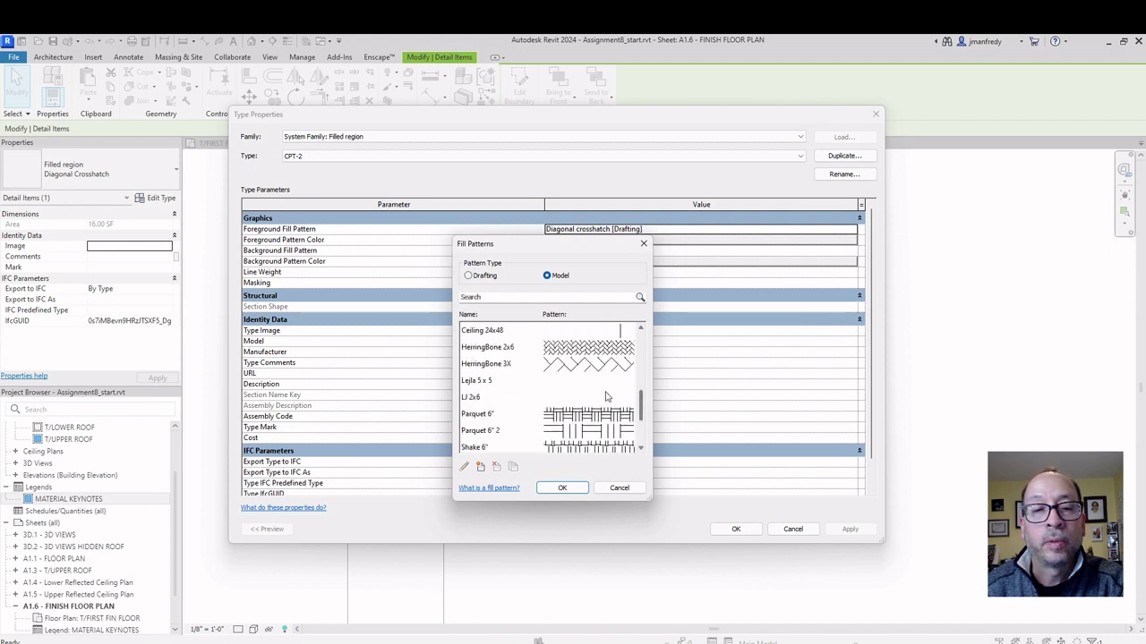
click(492, 368)
click(503, 351)
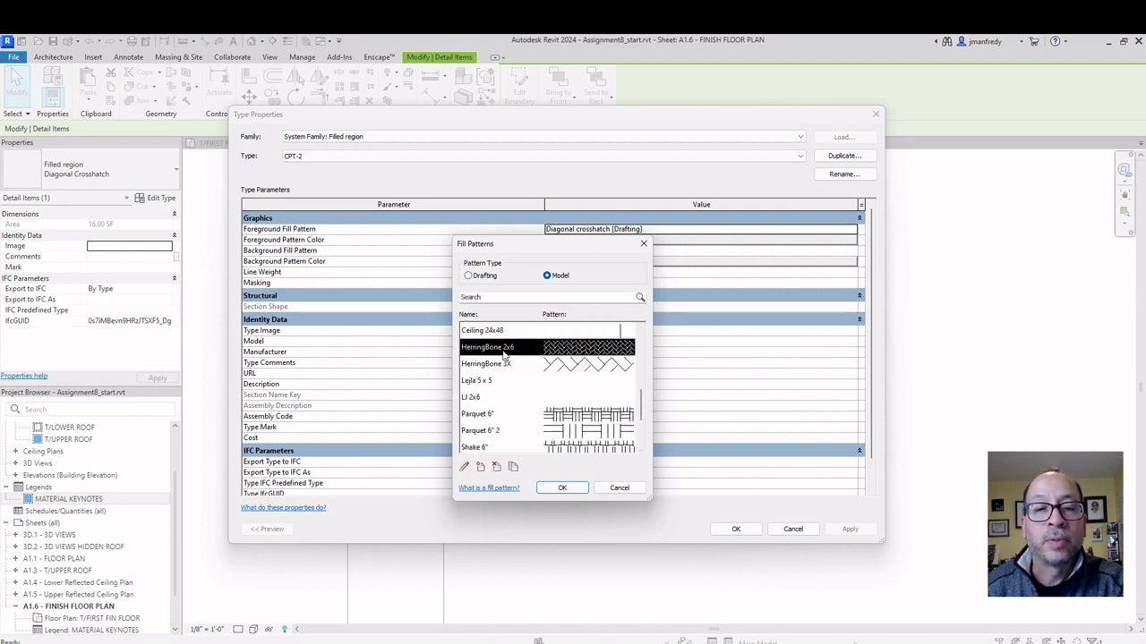
click(517, 369)
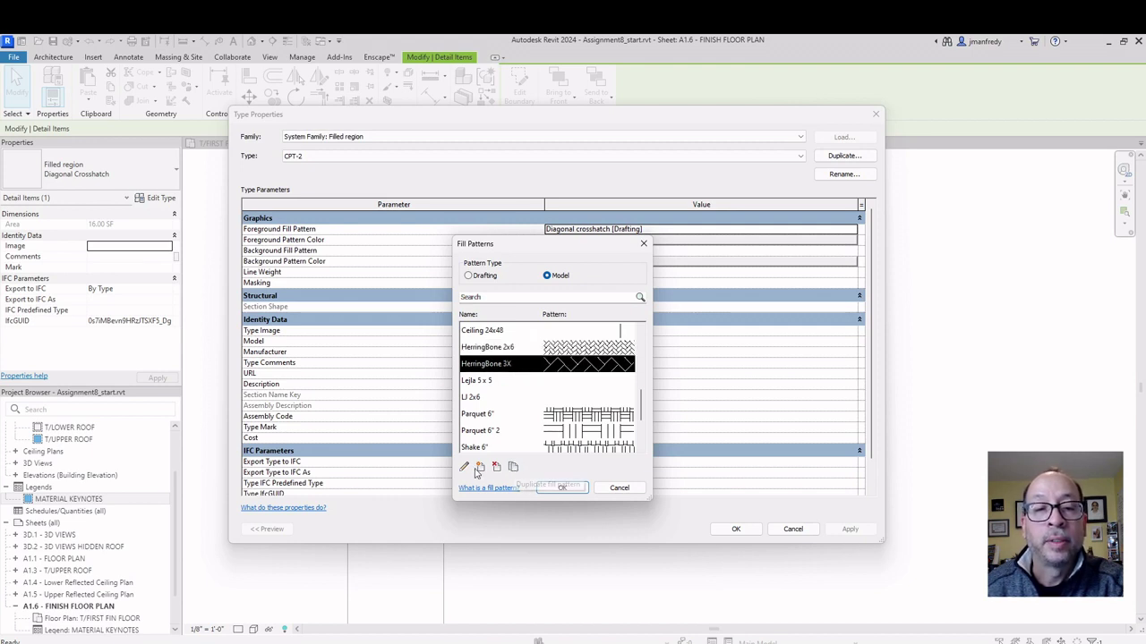
click(465, 468)
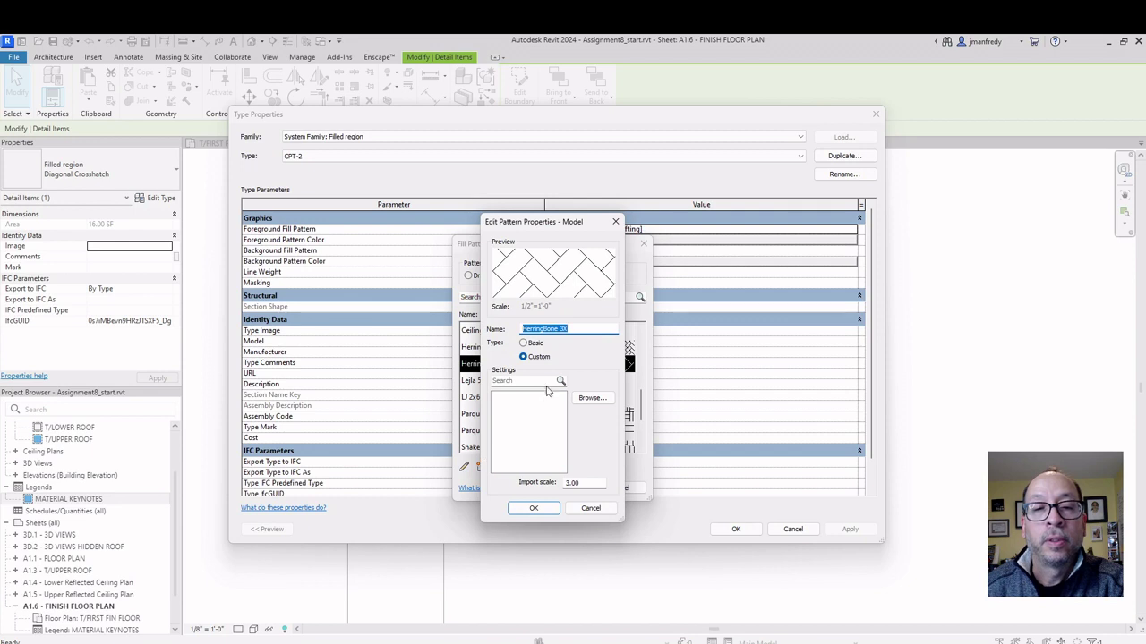
click(573, 331)
click(587, 483)
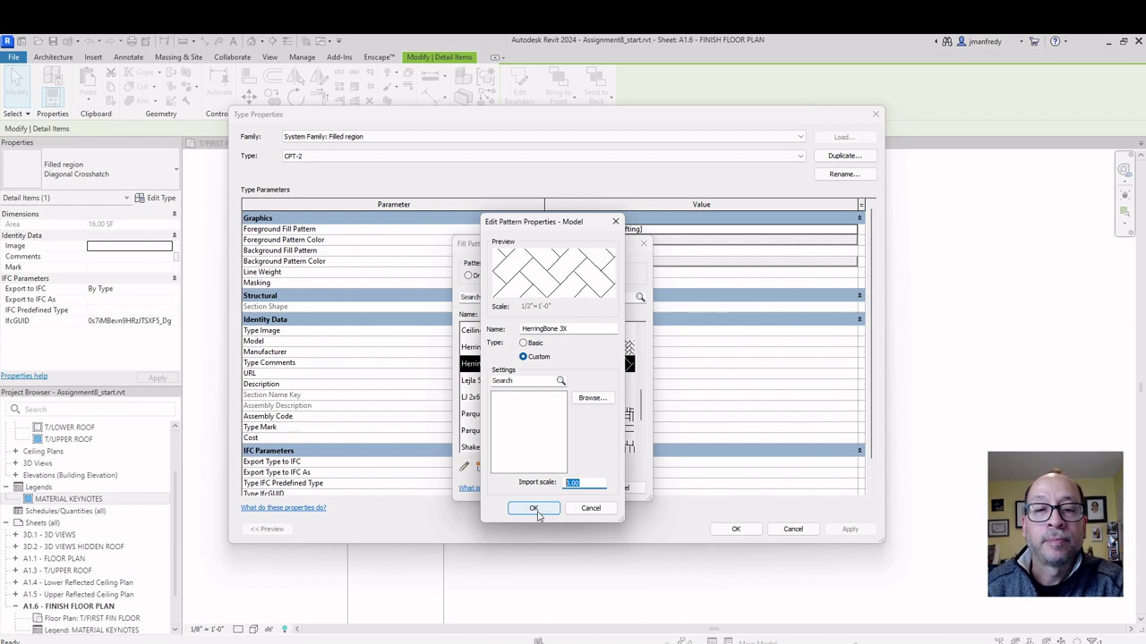
click(534, 509)
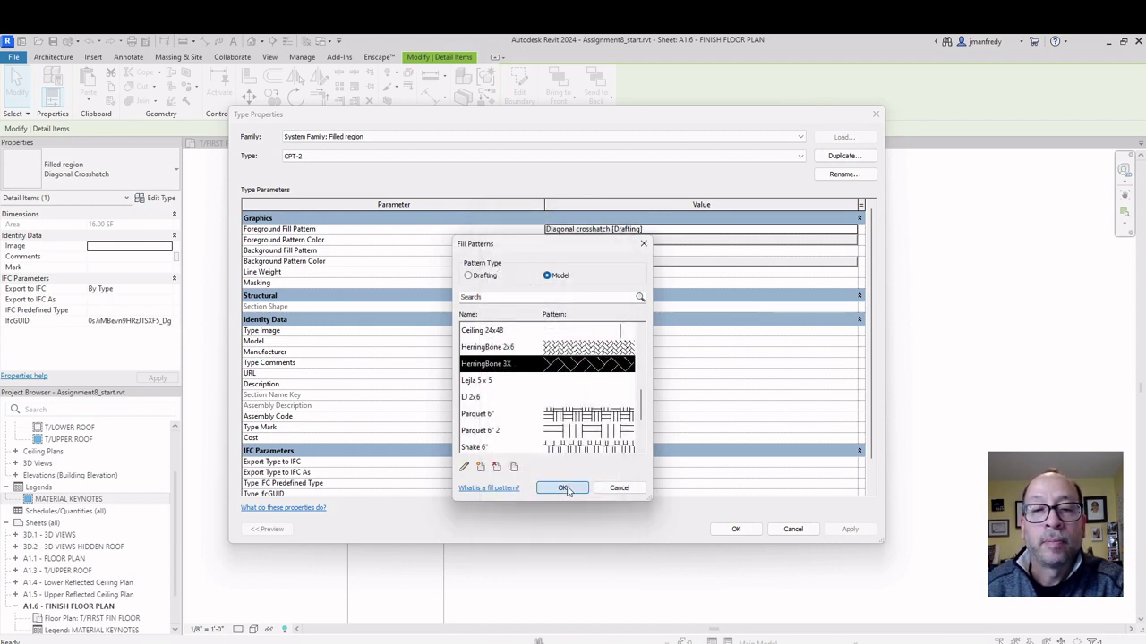
click(562, 487)
click(736, 529)
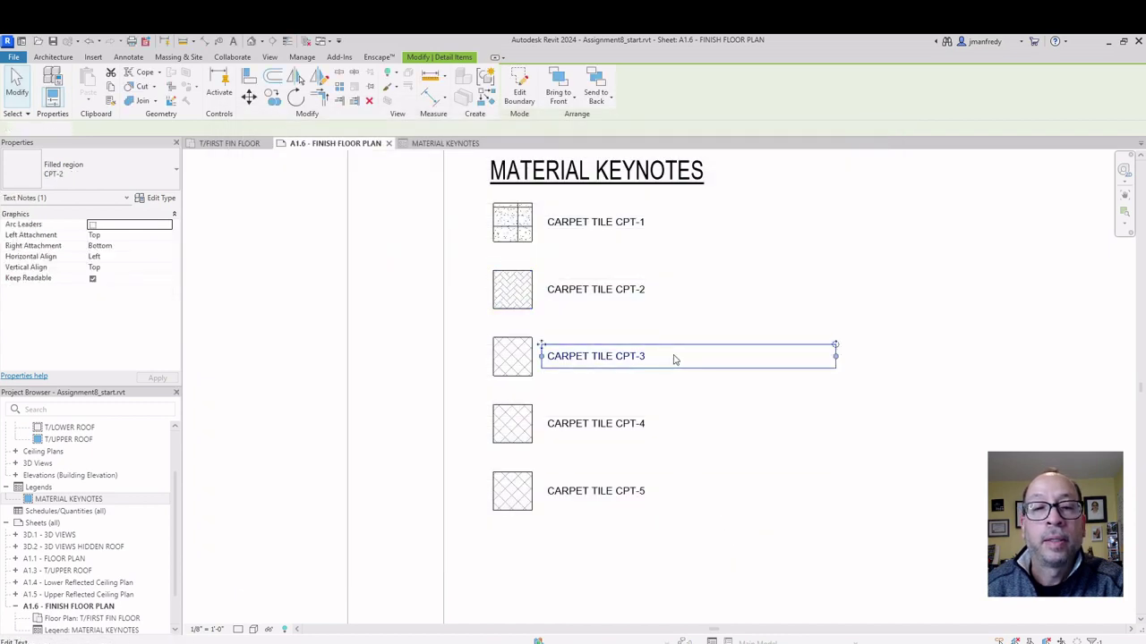
- Deselect the swatch and save the project at the reminder
click(598, 328)
click(516, 315)
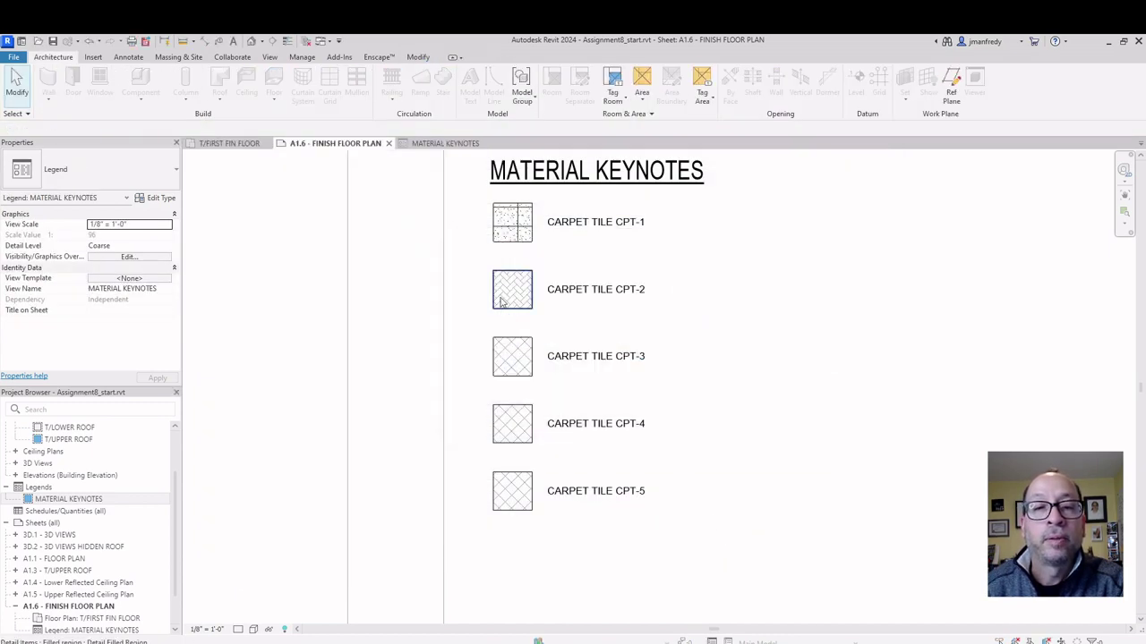
scroll(506, 291, up, 3)
scroll(506, 304, down, 6)
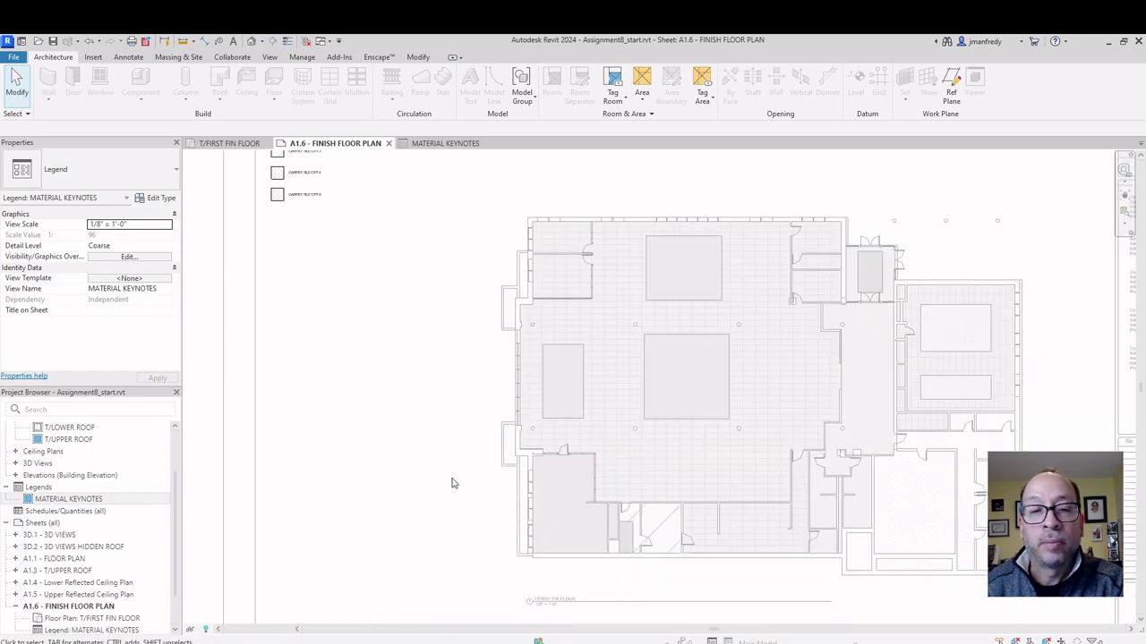
- Stop editing the legend and zoom the whole A1.6 sheet to fit with ZA
double_click(453, 483)
scroll(643, 302, up, 3)
scroll(643, 302, up, 2)
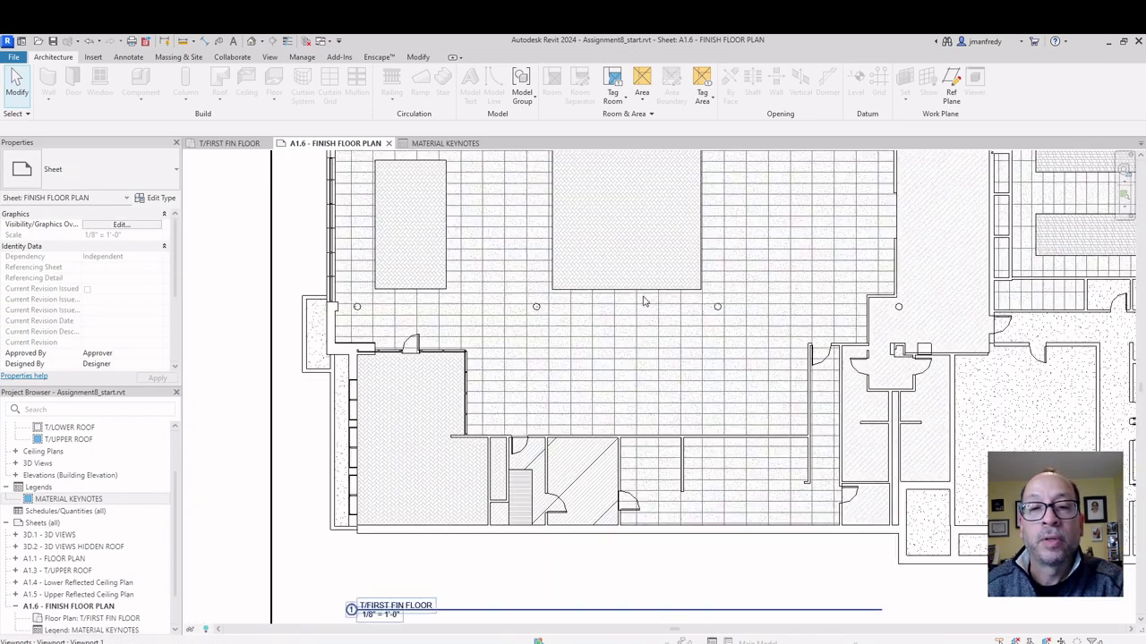
scroll(614, 259, up, 3)
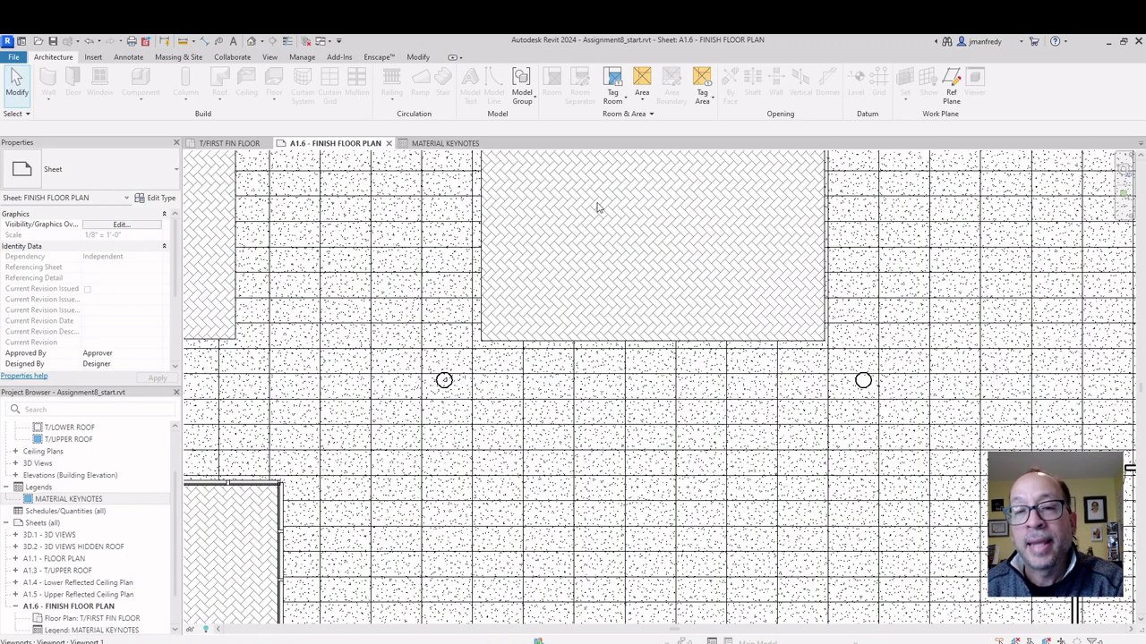
click(607, 380)
scroll(605, 393, down, 5)
key(Escape)
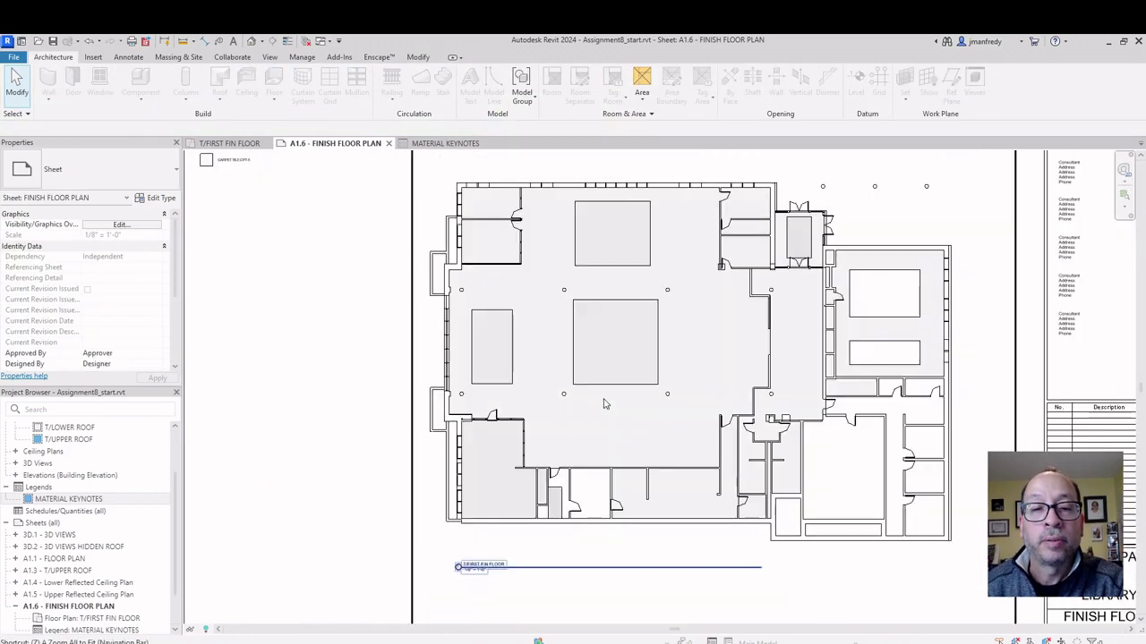
key(z)
key(a)
- Zoom into the herringbone-floored room to compare it with the CPT-2 swatch
scroll(603, 376, up, 5)
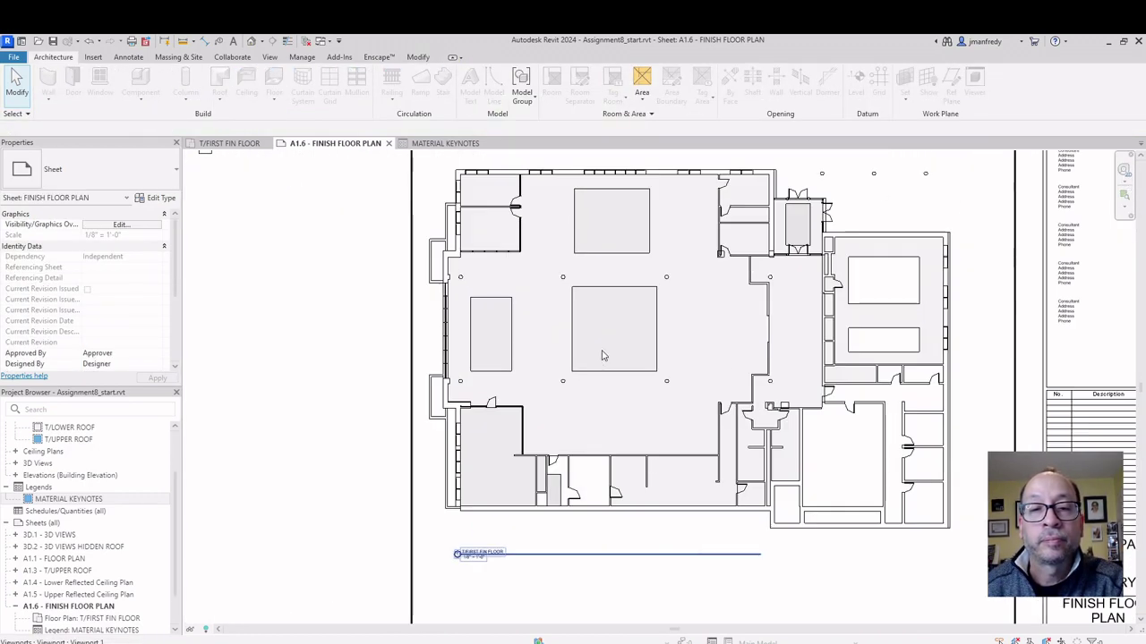
scroll(602, 356, up, 2)
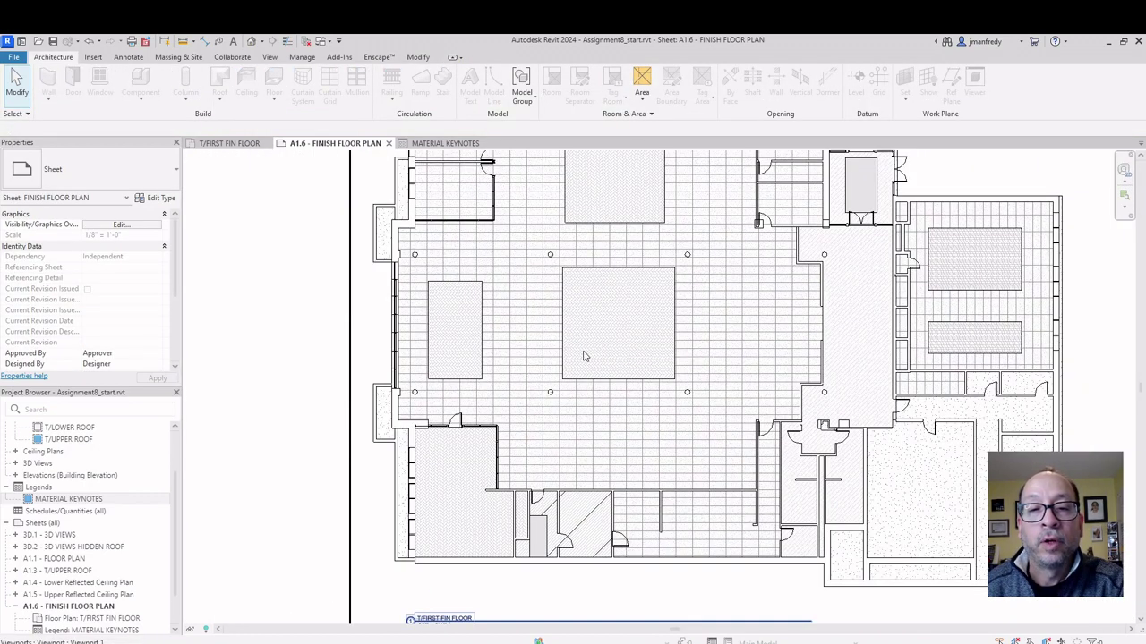
scroll(582, 354, up, 1)
scroll(580, 344, up, 1)
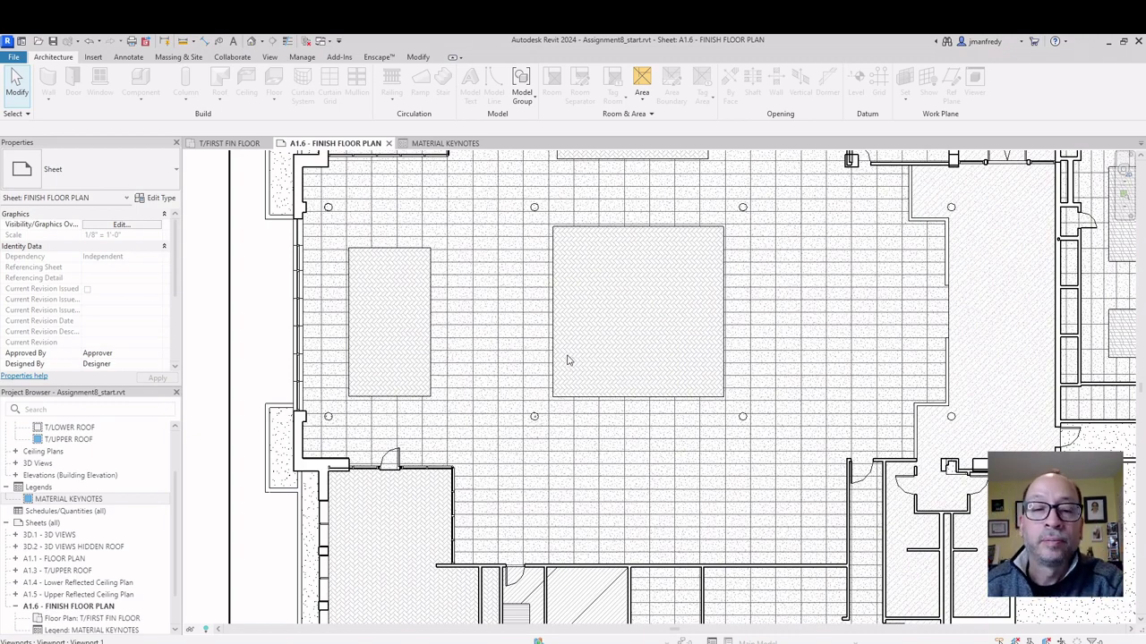
scroll(567, 360, down, 5)
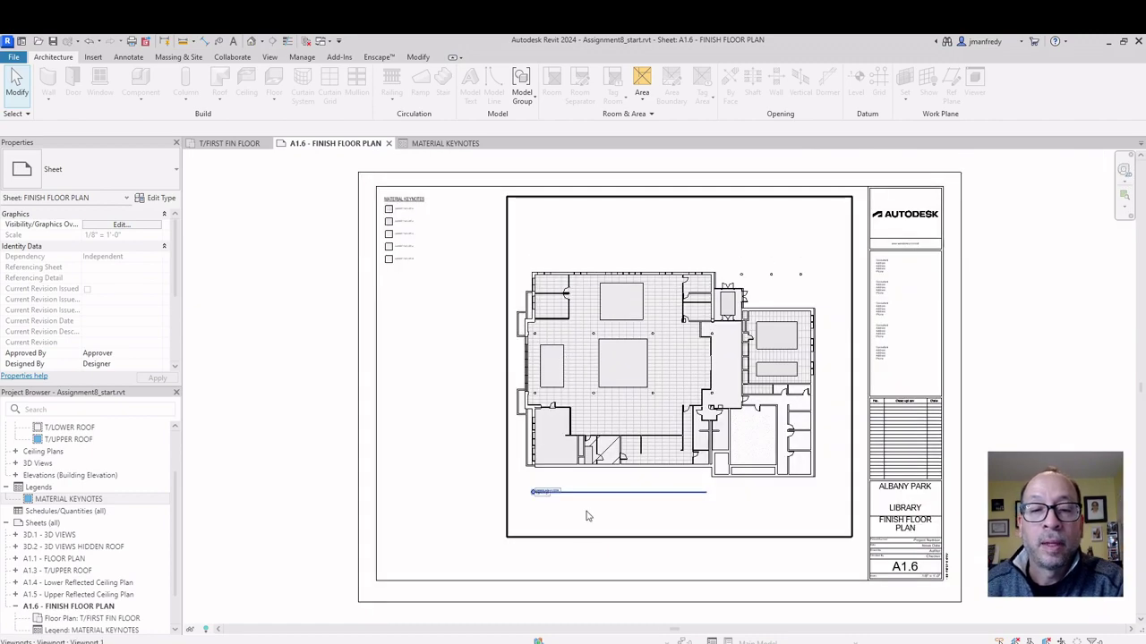
scroll(587, 516, up, 5)
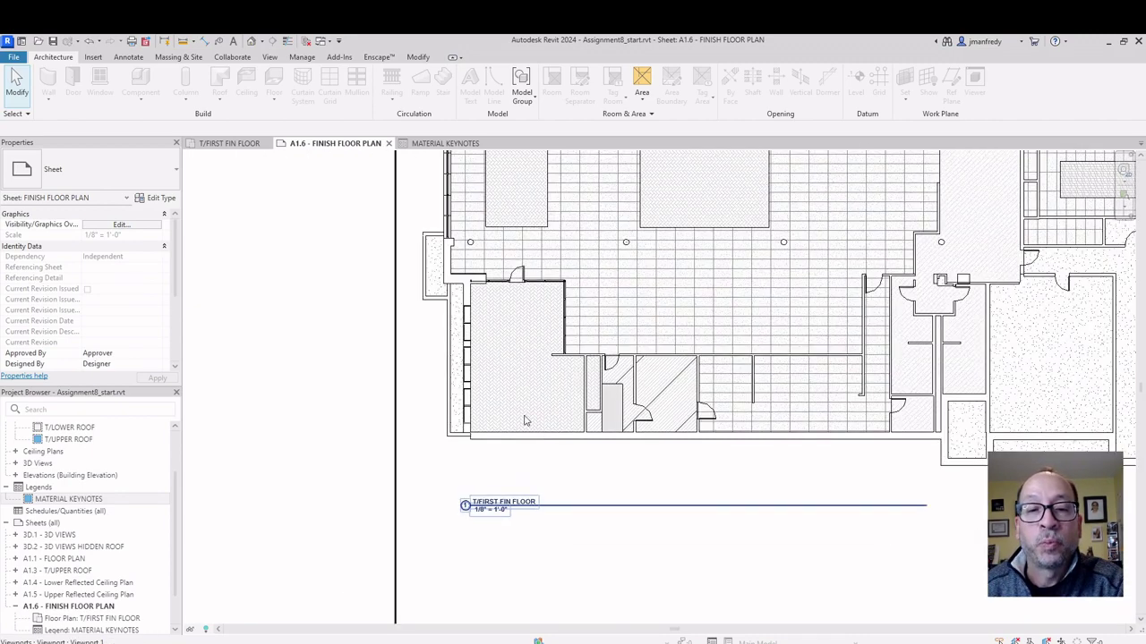
scroll(526, 421, up, 4)
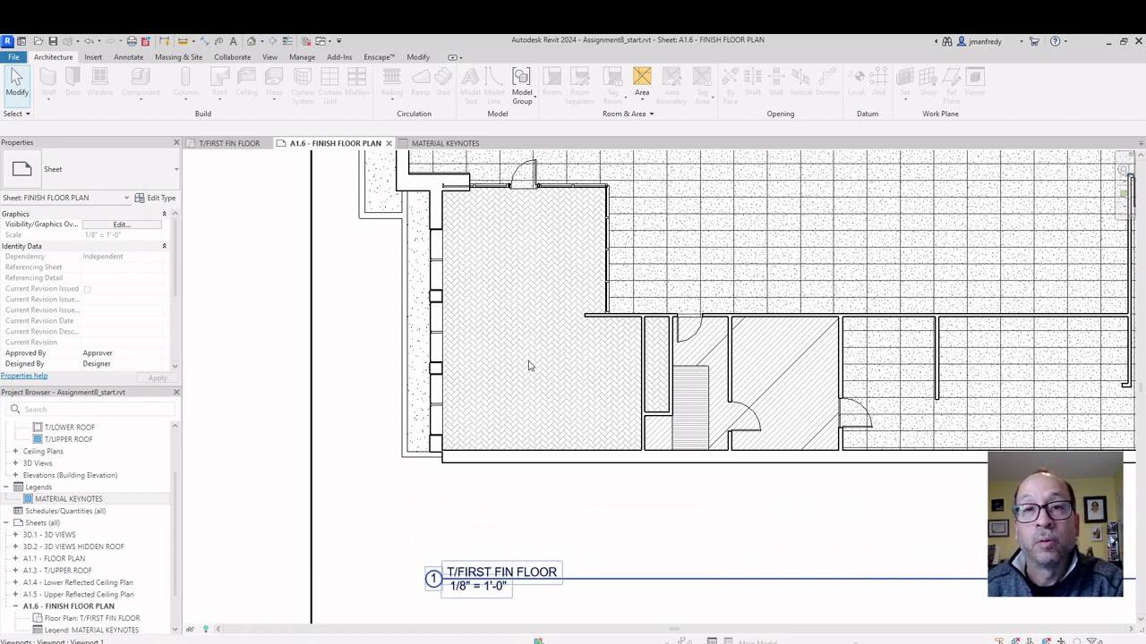
middle_drag(238, 197, 479, 338)
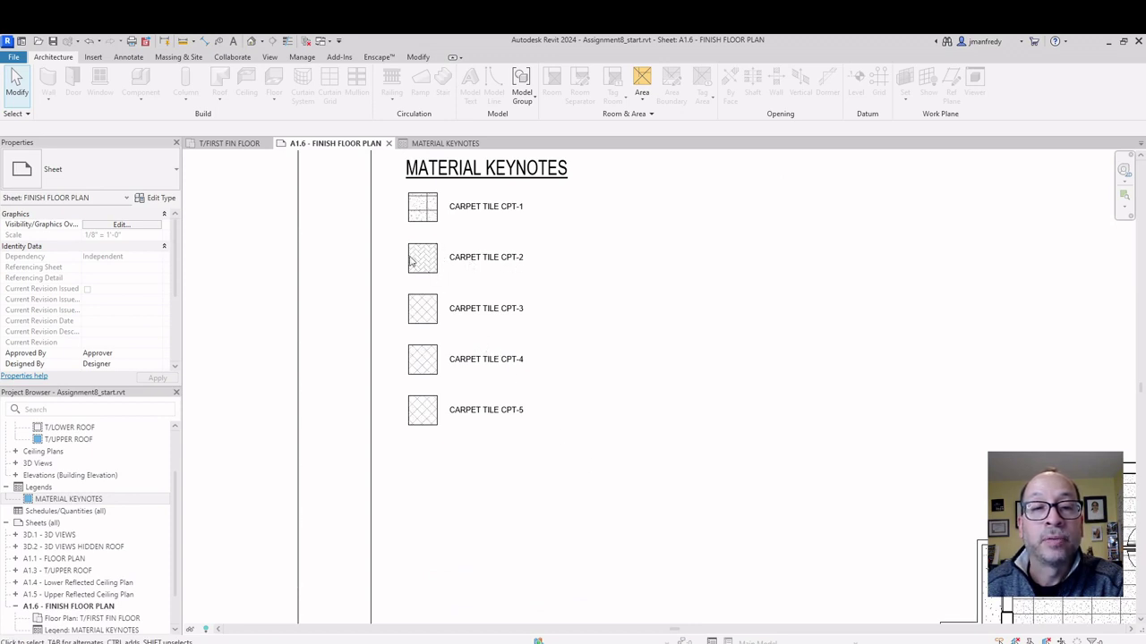
- Zoom to fit so the entire A1.6 sheet and its legend show
key(z)
key(f)
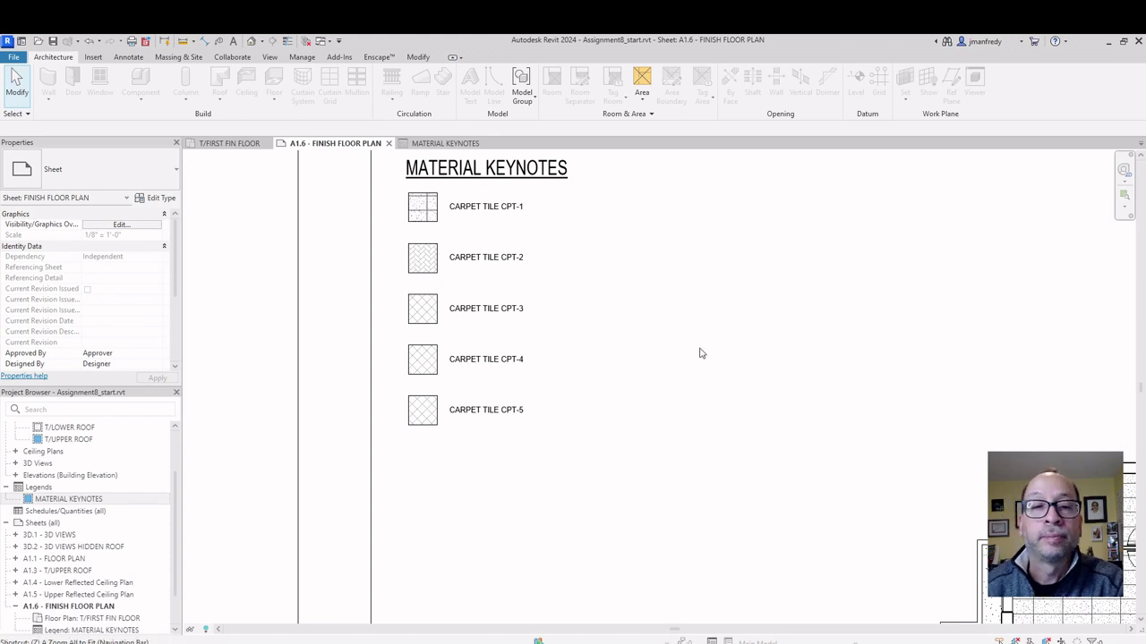